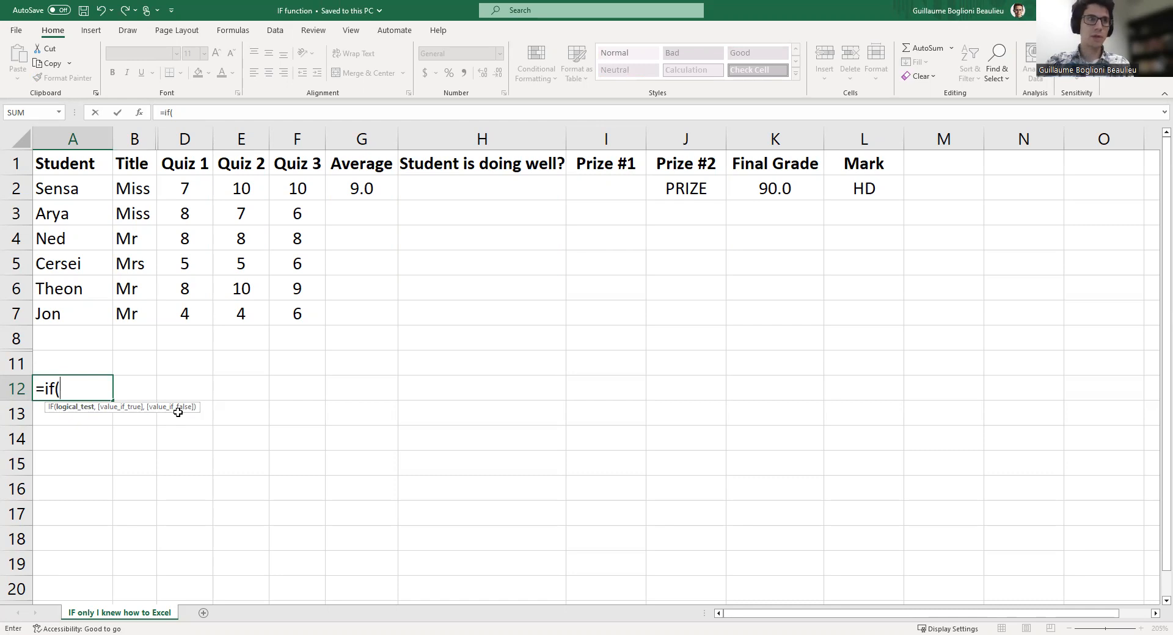
Cancel the unfinished IF entry in A12 and examine the average formula in G2.
{"action": "key", "text": "Escape"}
{"action": "left_click", "coordinate": [275, 398]}
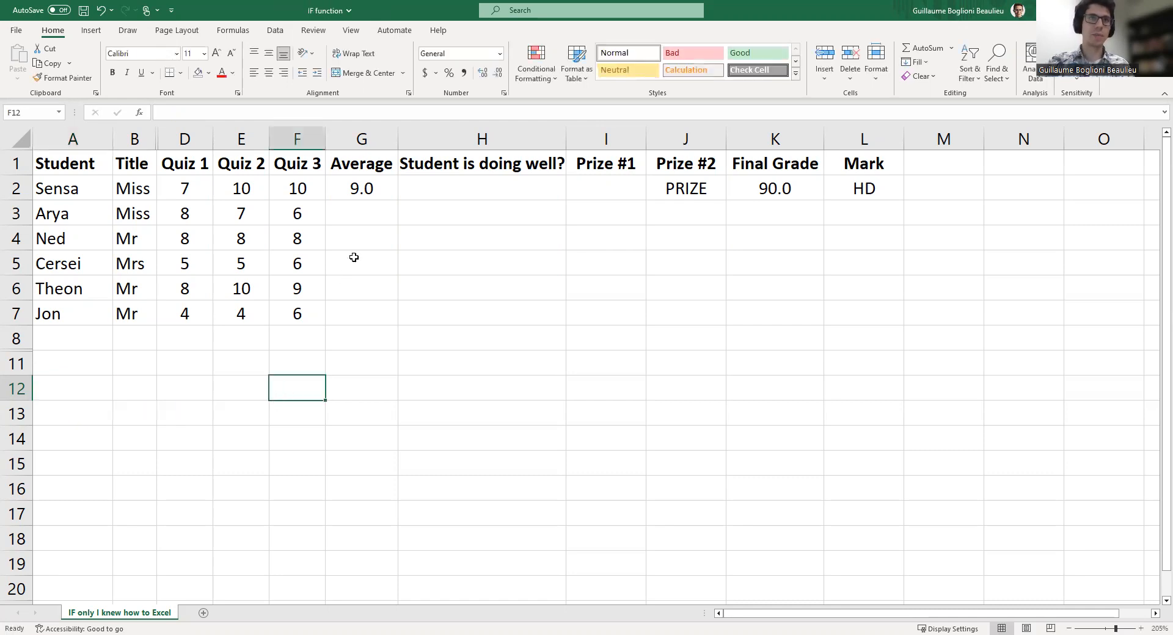
{"action": "left_click", "coordinate": [361, 187]}
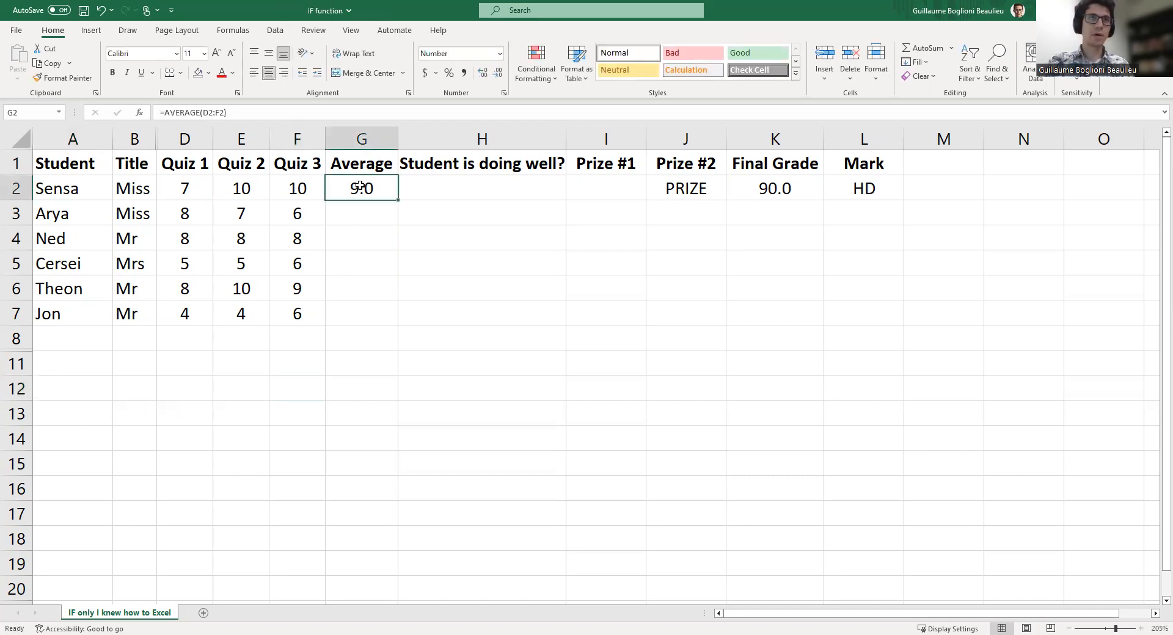
{"action": "left_click", "coordinate": [203, 113]}
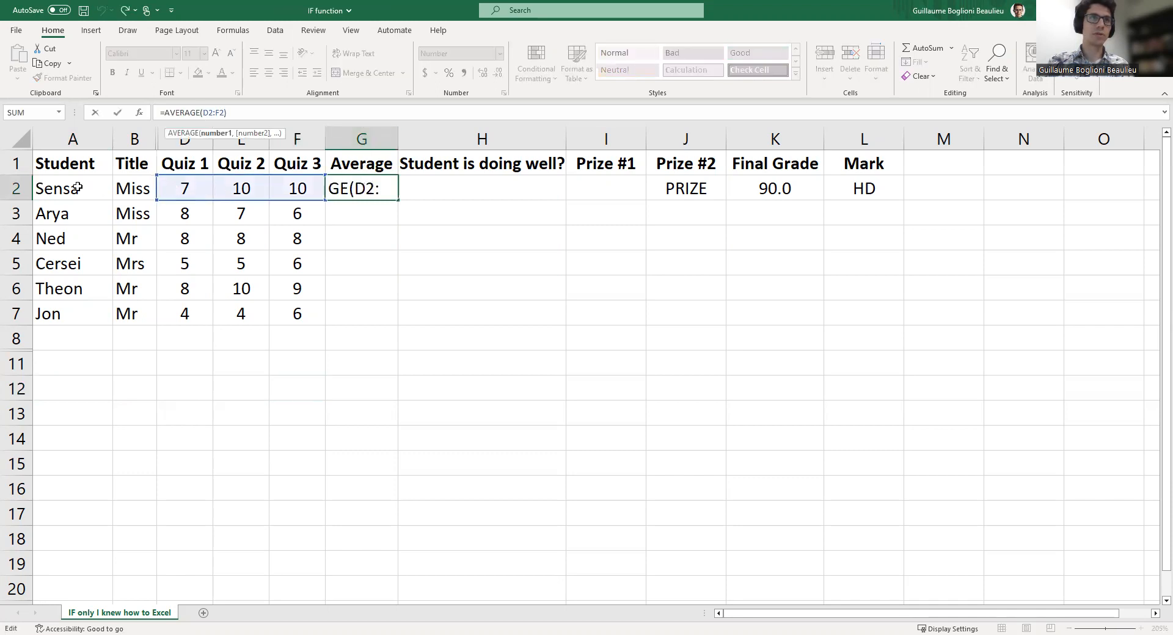
{"action": "left_click", "coordinate": [463, 173]}
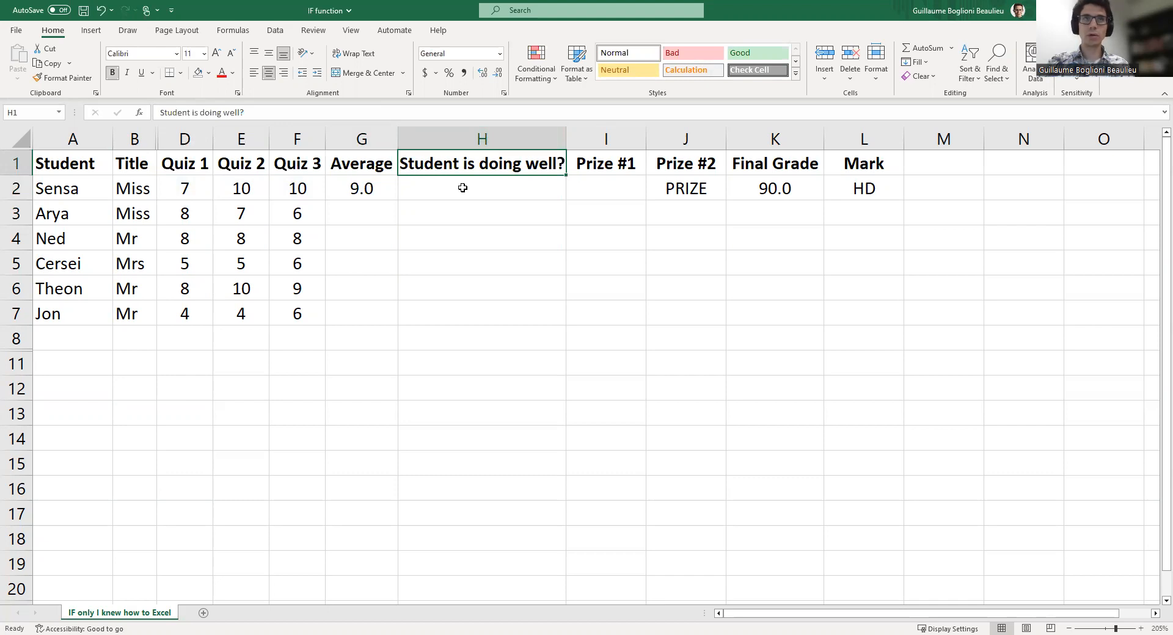
Enter an IF formula in H2 that returns "YES" when G2>=8 and "NOT YET" otherwise.
{"action": "left_click", "coordinate": [463, 188]}
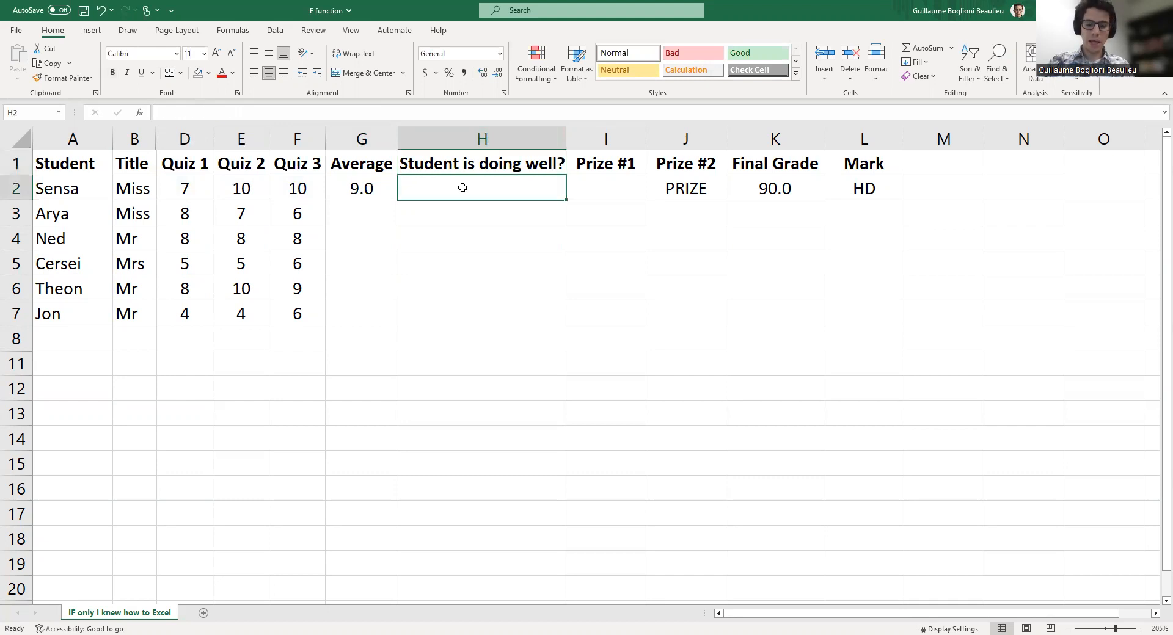
{"action": "type", "text": "="}
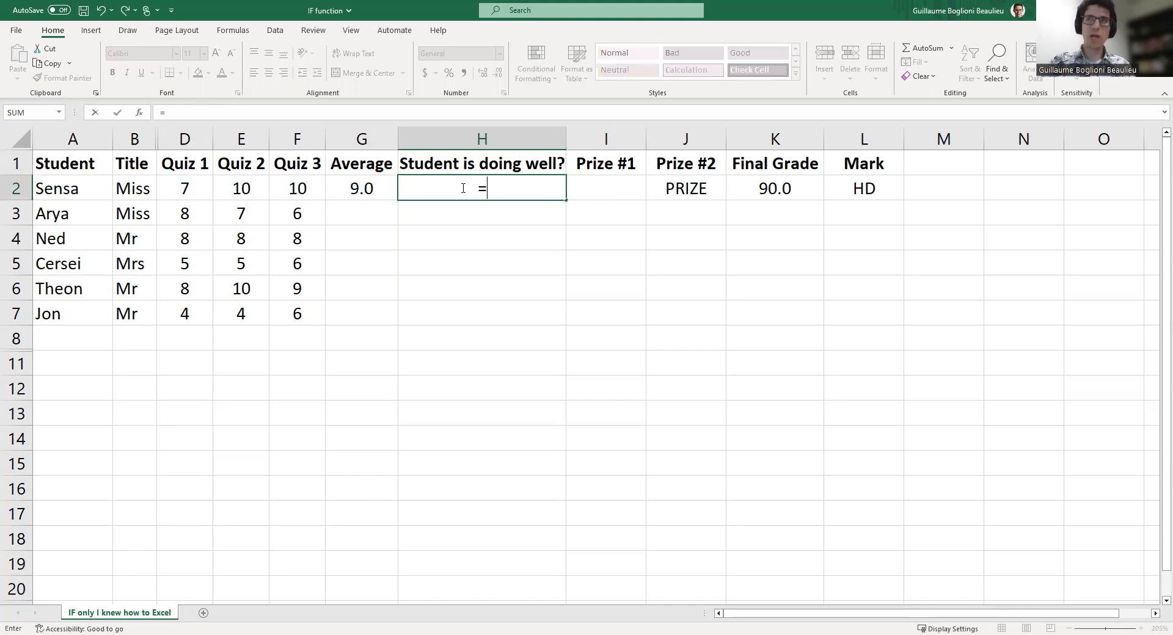
{"action": "type", "text": "if"}
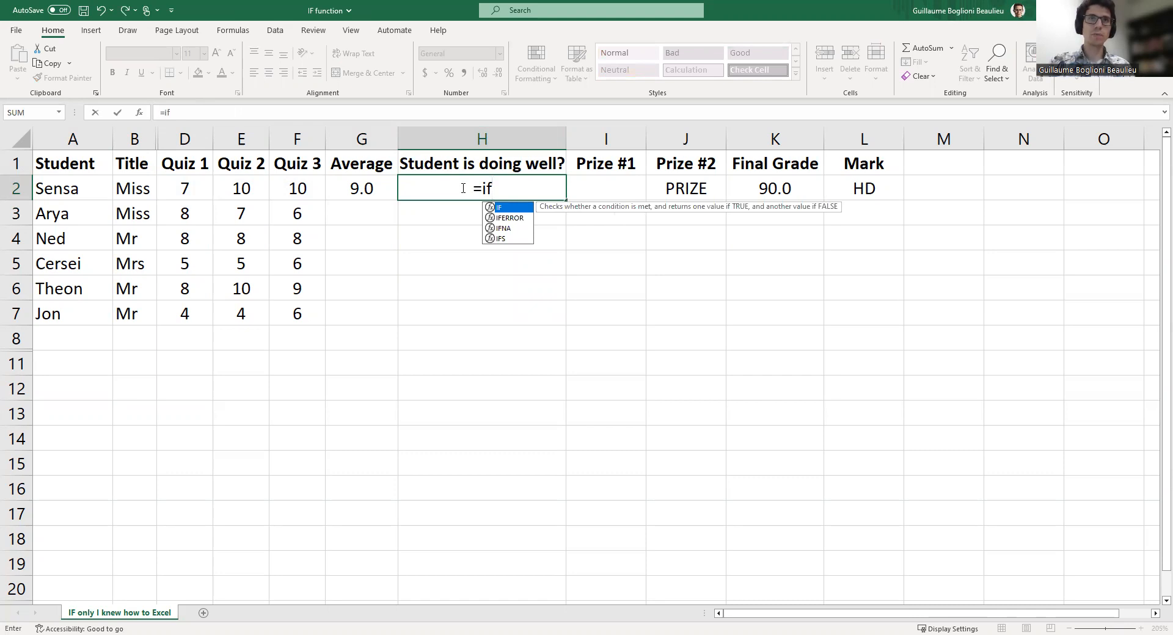
{"action": "type", "text": "("}
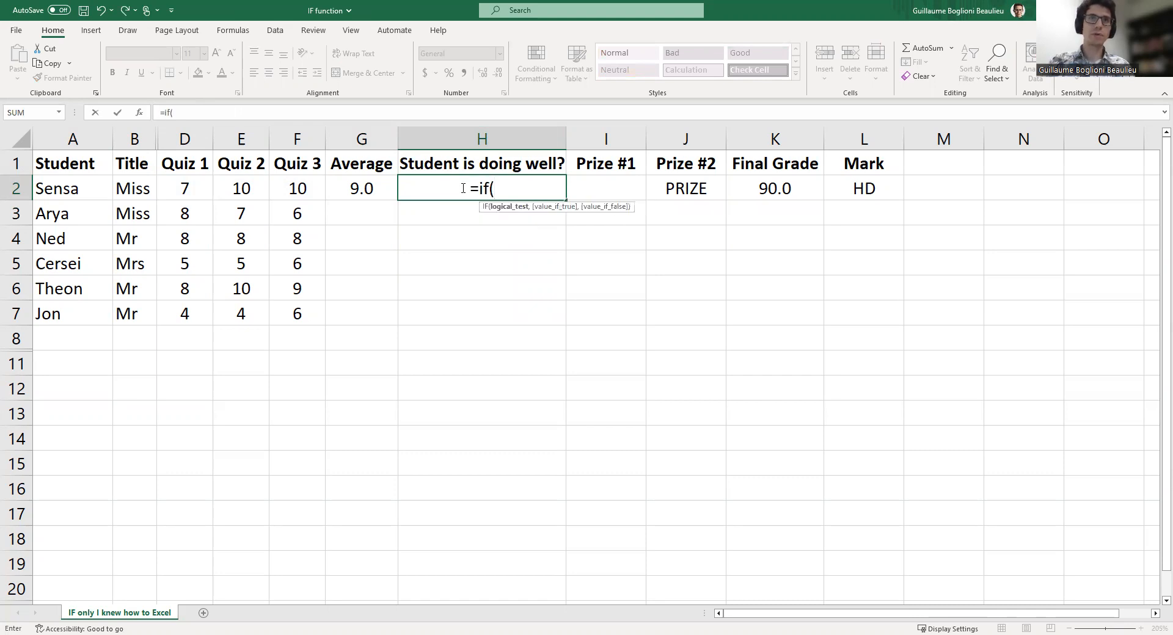
{"action": "left_click", "coordinate": [353, 187]}
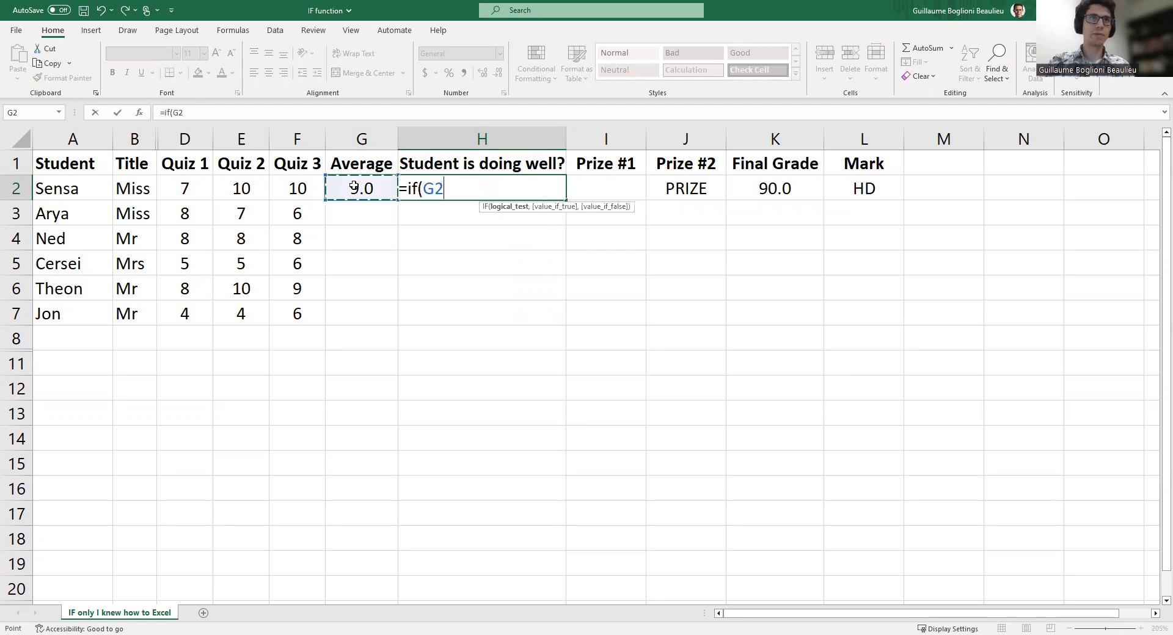
{"action": "left_click", "coordinate": [209, 113]}
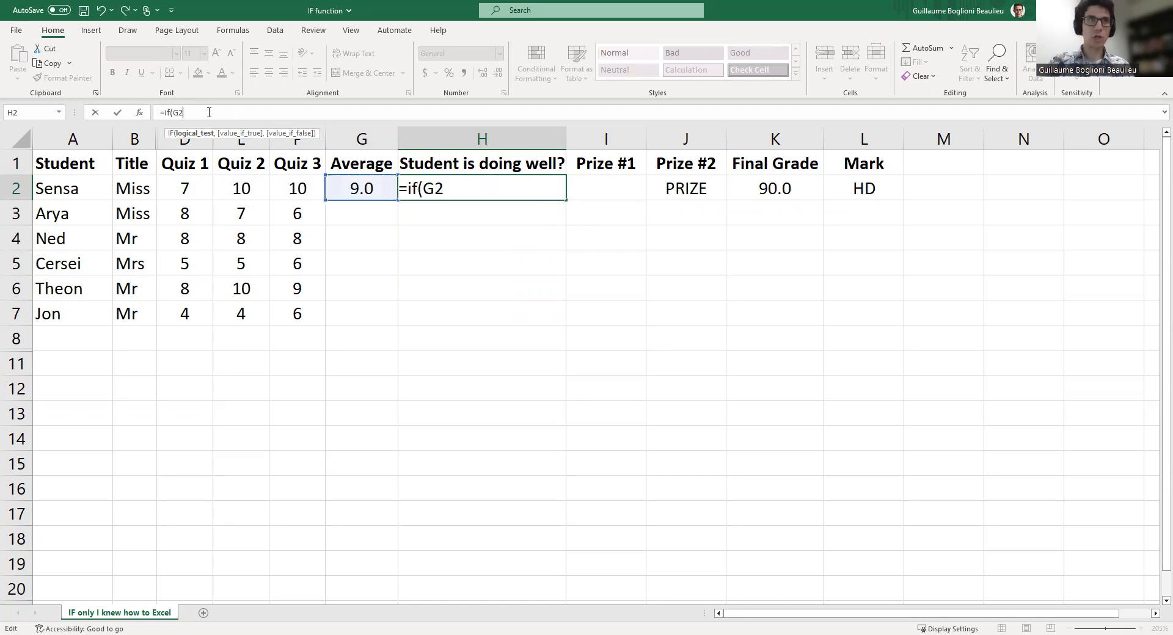
{"action": "type", "text": ">"}
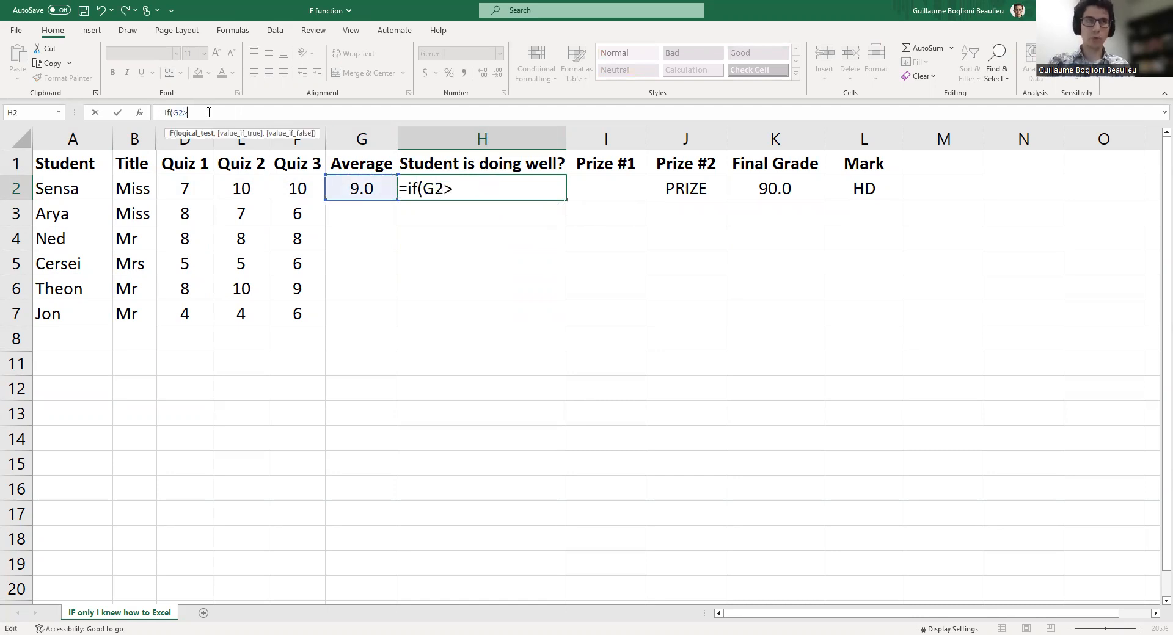
{"action": "type", "text": "=8"}
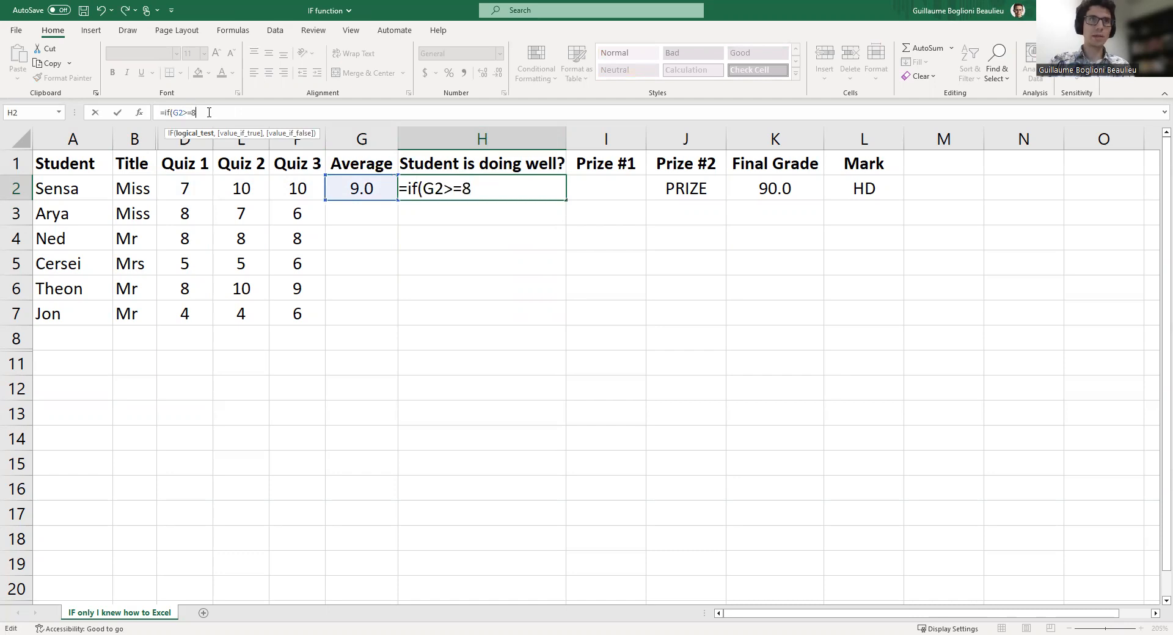
{"action": "type", "text": ","}
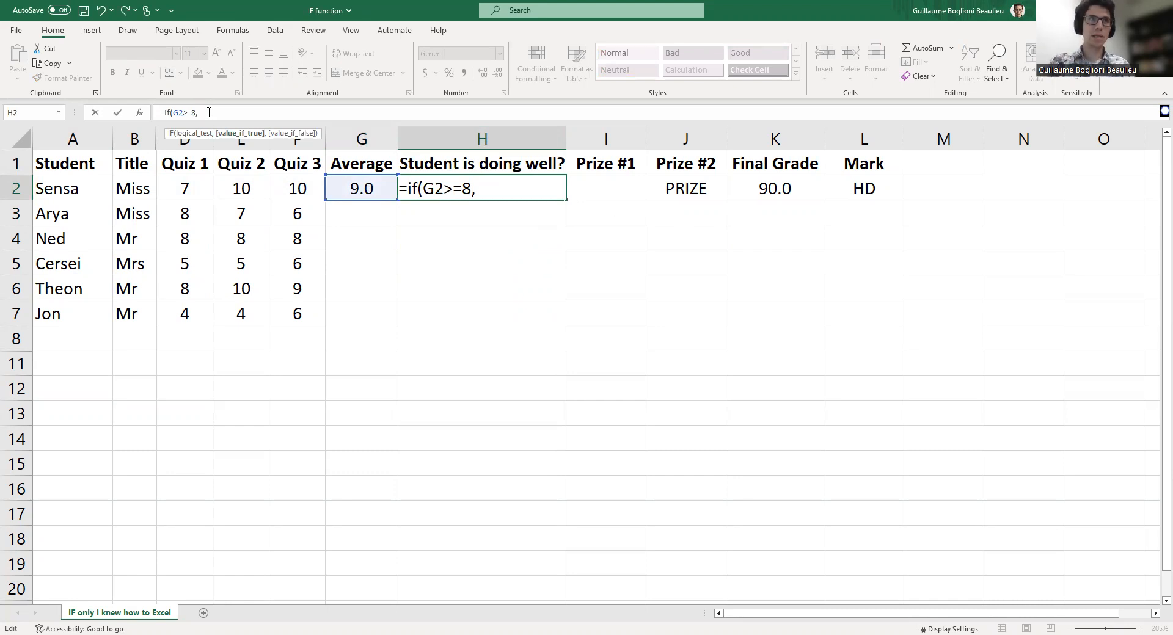
{"action": "type", "text": "\"YES\""}
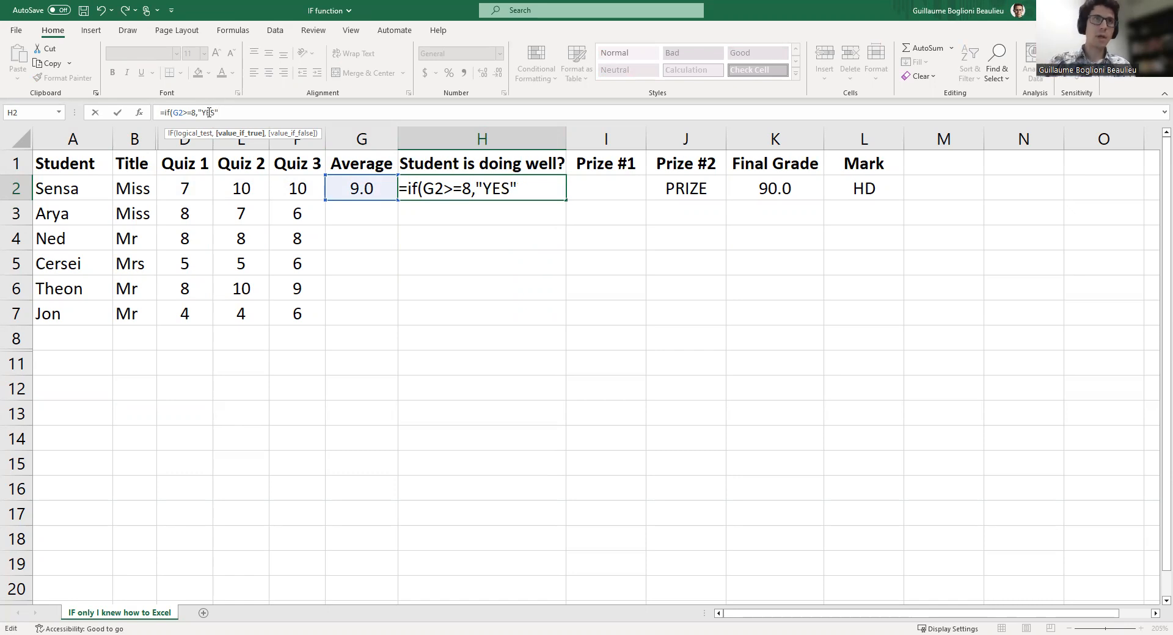
{"action": "type", "text": ","}
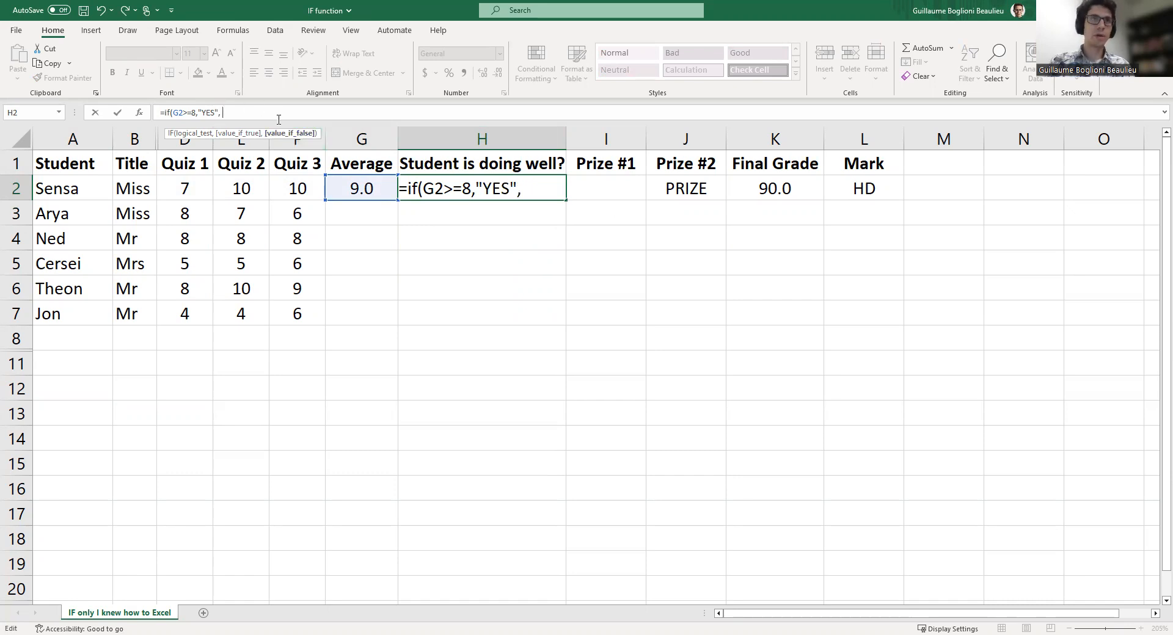
{"action": "type", "text": "\"NOT YET\")"}
{"action": "key", "text": "Return"}
Fill the average formula from G2 down to G7 and check the copied formula in G4.
{"action": "left_click", "coordinate": [363, 189]}
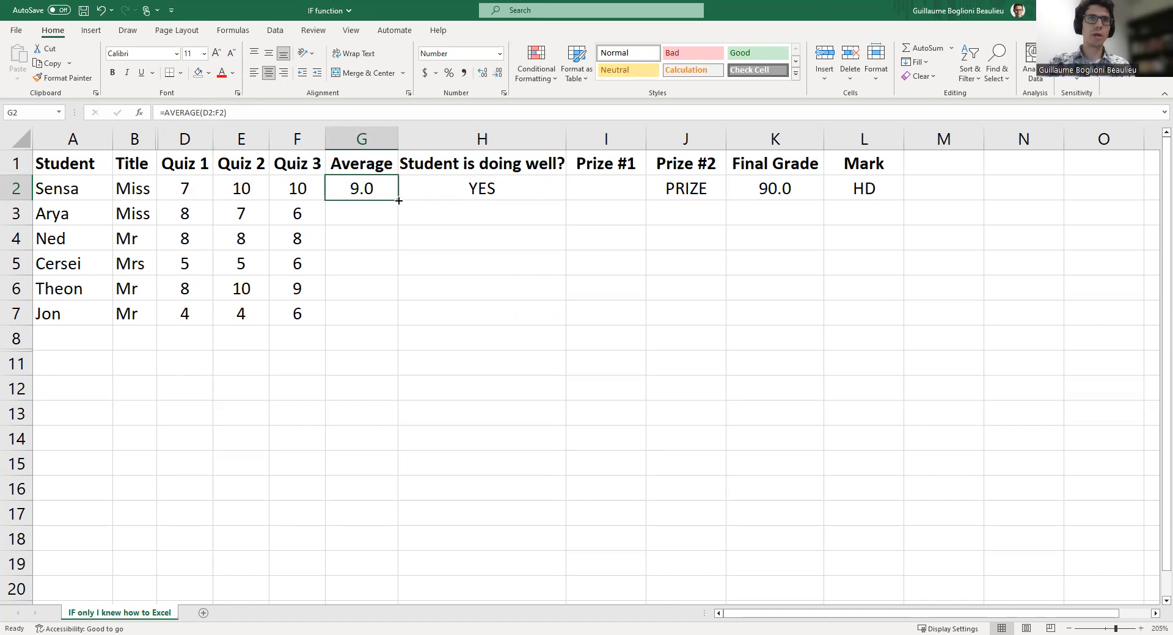
{"action": "left_click_drag", "start_coordinate": [398, 201], "coordinate": [397, 327]}
{"action": "left_click", "coordinate": [361, 215]}
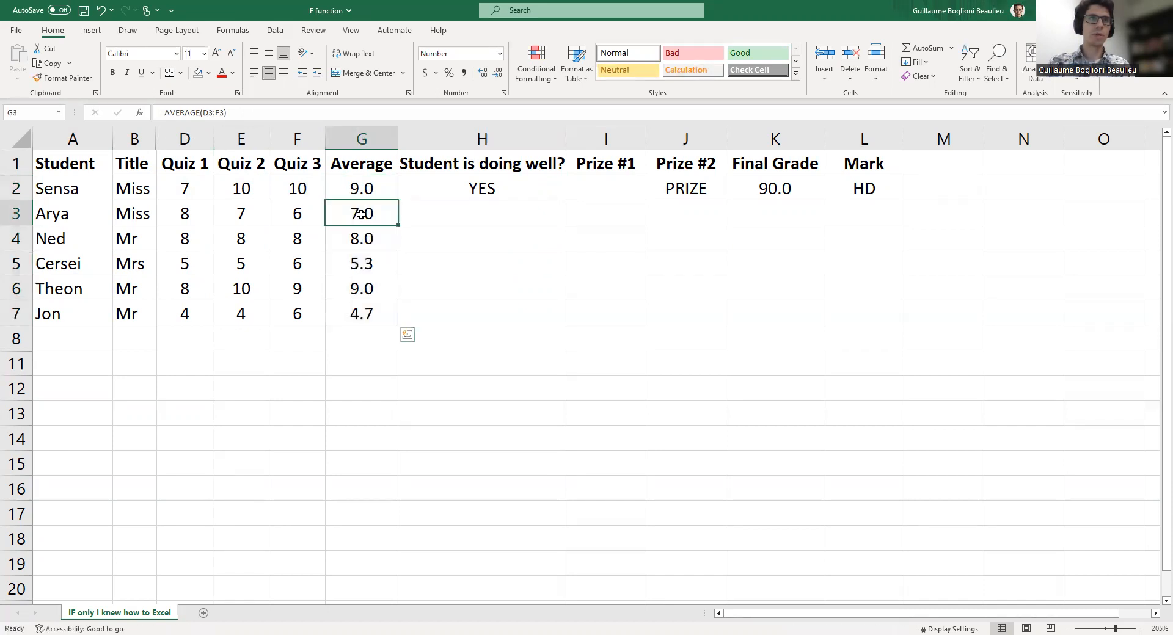
{"action": "left_click", "coordinate": [362, 235]}
{"action": "left_click", "coordinate": [320, 114]}
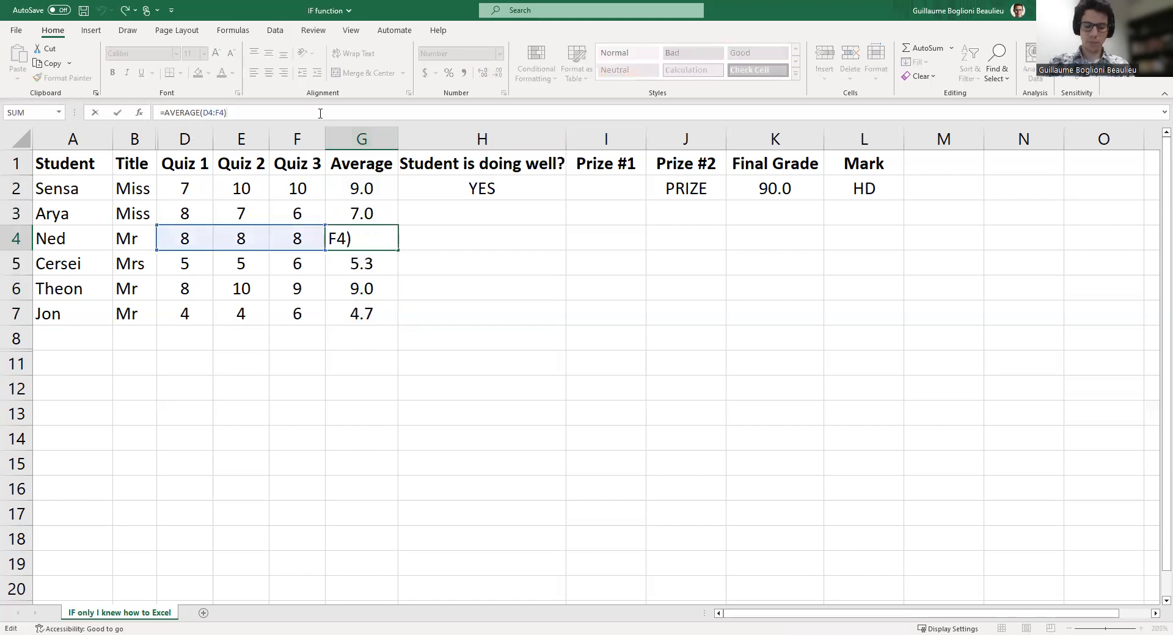
{"action": "key", "text": "Return"}
Review the IF formula's logical test in H2 and fill the formula down to H7.
{"action": "left_click", "coordinate": [519, 187]}
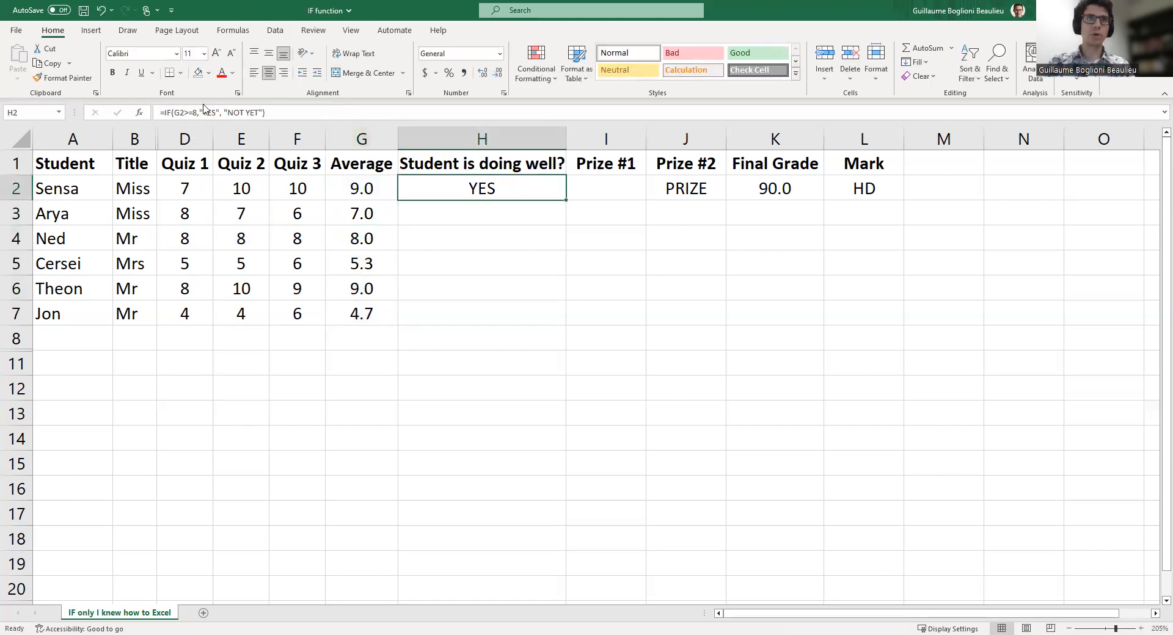
{"action": "left_click", "coordinate": [176, 113]}
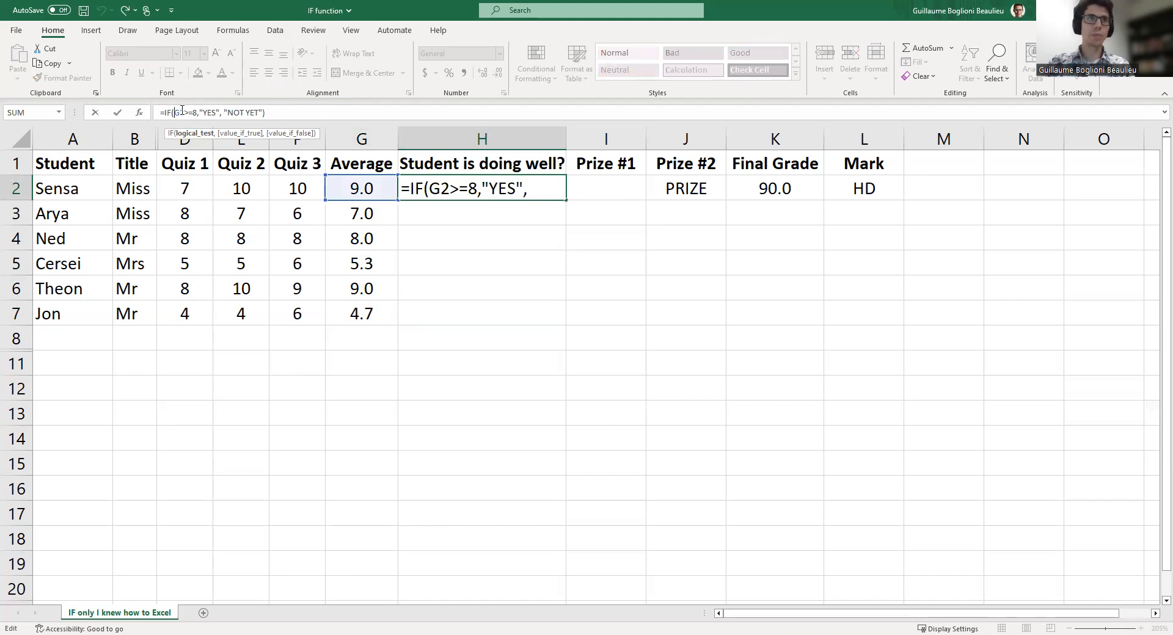
{"action": "key", "text": "ctrl+Return"}
{"action": "left_click_drag", "start_coordinate": [564, 200], "coordinate": [539, 319]}
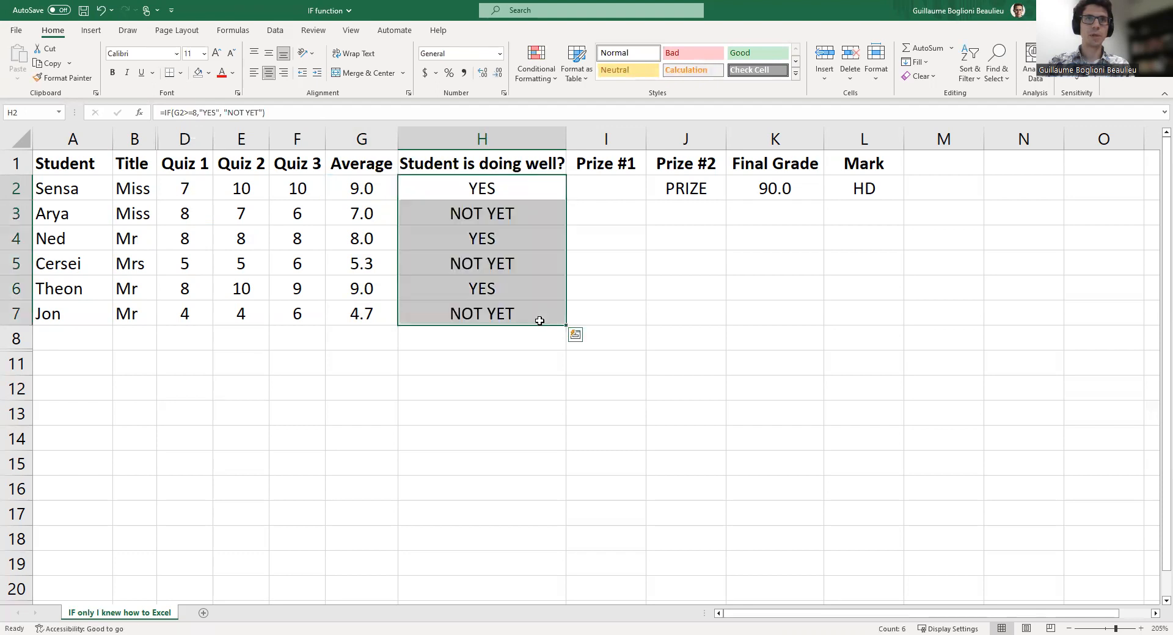
Compare each student's average in column G with the result in column H, and re-examine the IF formula in H2.
{"action": "left_click", "coordinate": [453, 213]}
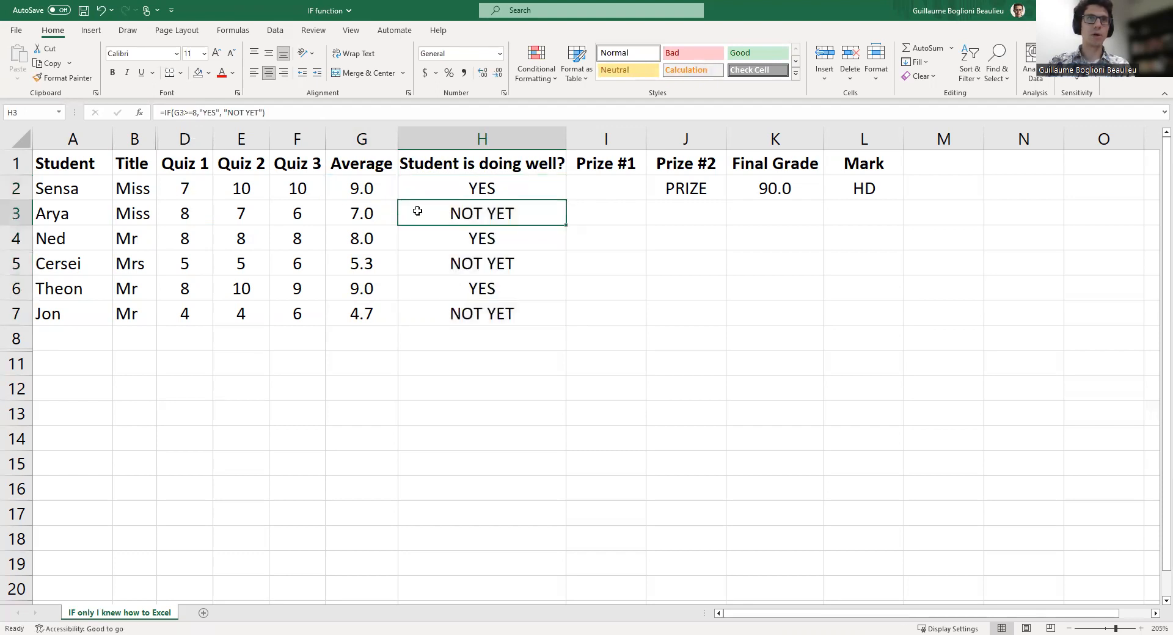
{"action": "left_click", "coordinate": [363, 235]}
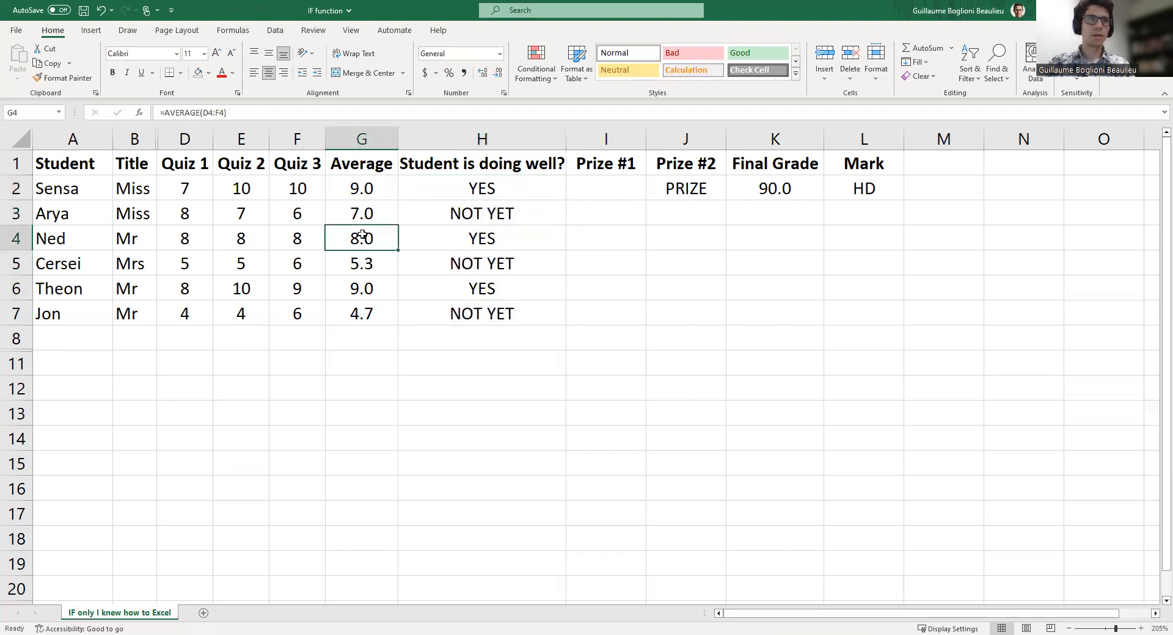
{"action": "left_click", "coordinate": [455, 235]}
{"action": "left_click", "coordinate": [371, 264]}
{"action": "left_click", "coordinate": [408, 272]}
{"action": "left_click", "coordinate": [360, 291]}
{"action": "left_click", "coordinate": [475, 288]}
{"action": "left_click", "coordinate": [363, 315]}
{"action": "left_click", "coordinate": [489, 313]}
{"action": "left_click", "coordinate": [480, 190]}
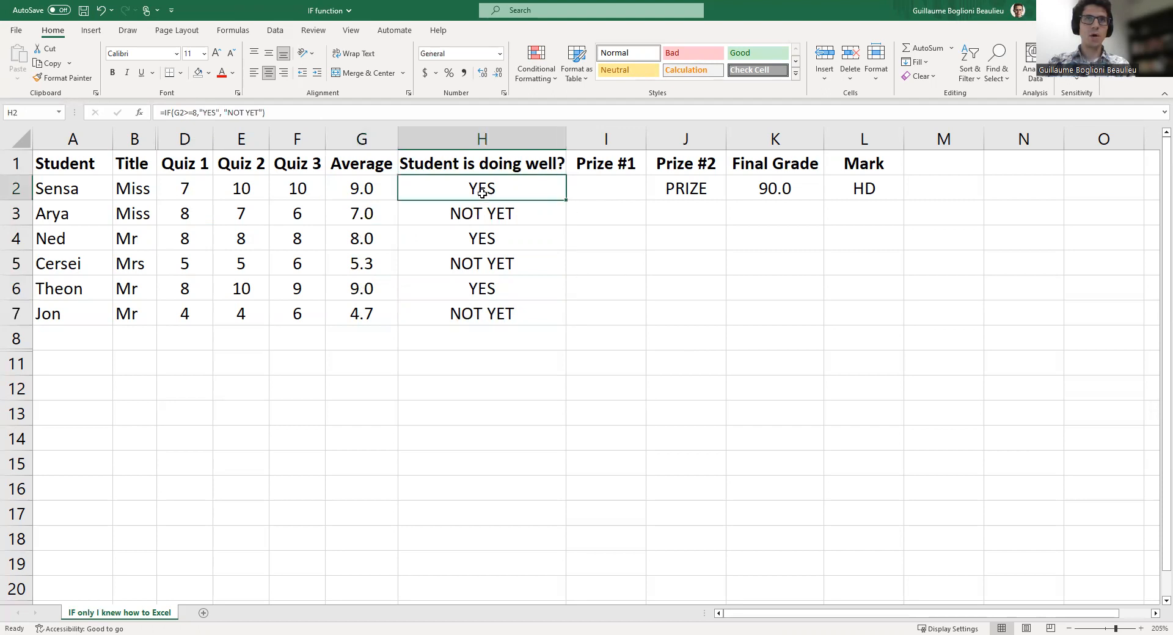
{"action": "left_click", "coordinate": [284, 112]}
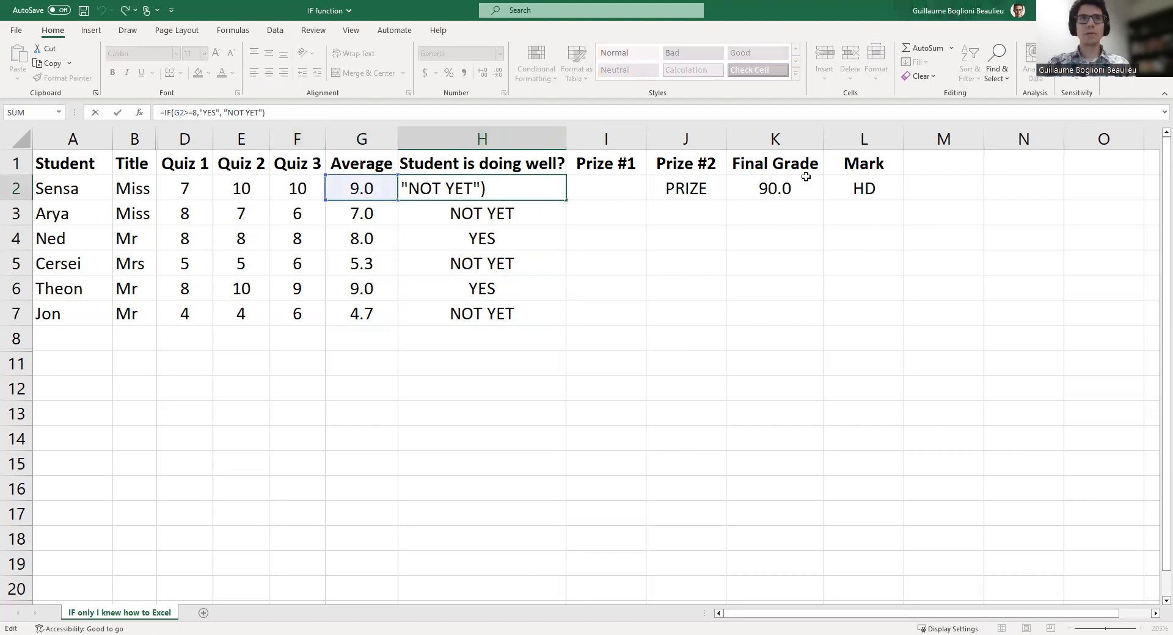
{"action": "key", "text": "Return"}
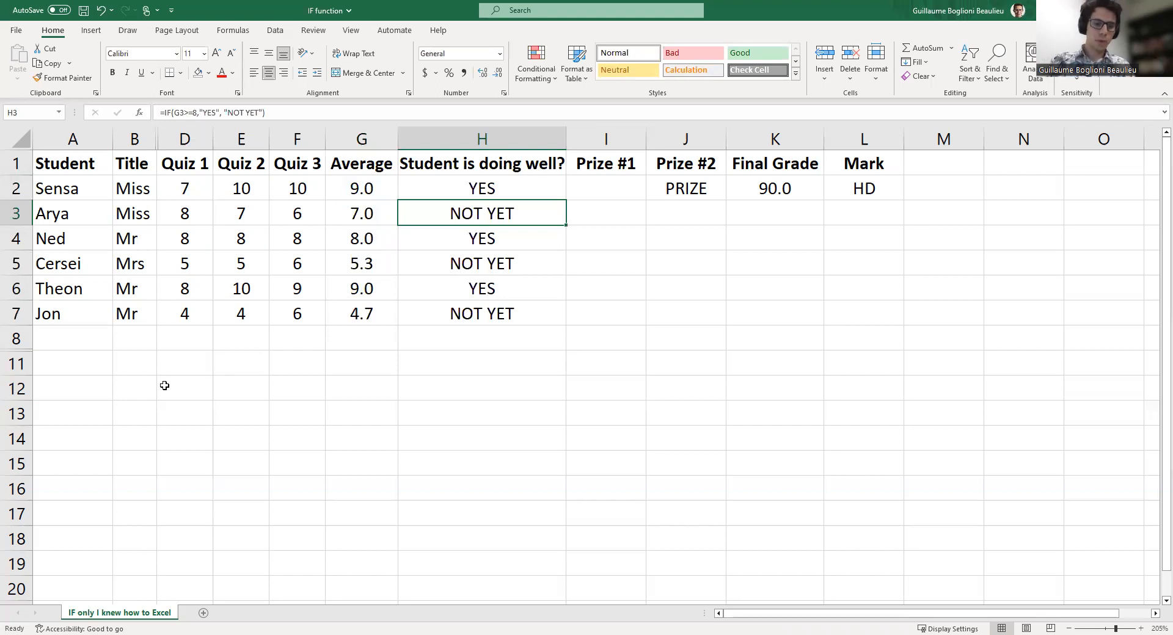
Enter OR in A11 and AND in A12.
{"action": "left_click", "coordinate": [61, 362]}
{"action": "type", "text": "OR"}
{"action": "key", "text": "Return"}
{"action": "type", "text": "AND"}
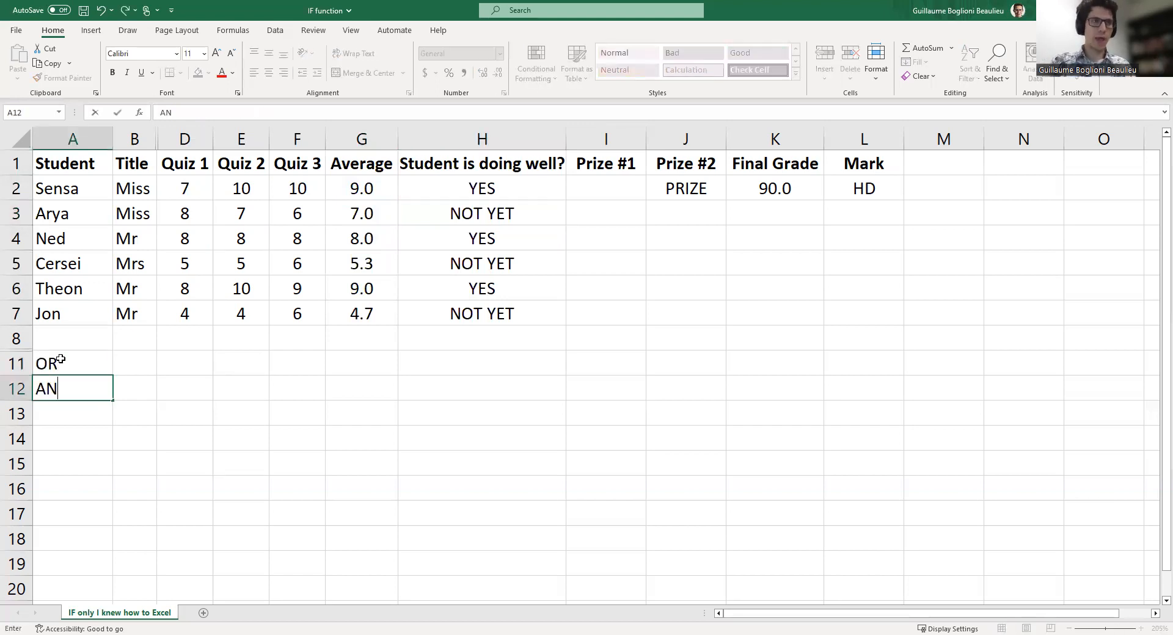
{"action": "key", "text": "Return"}
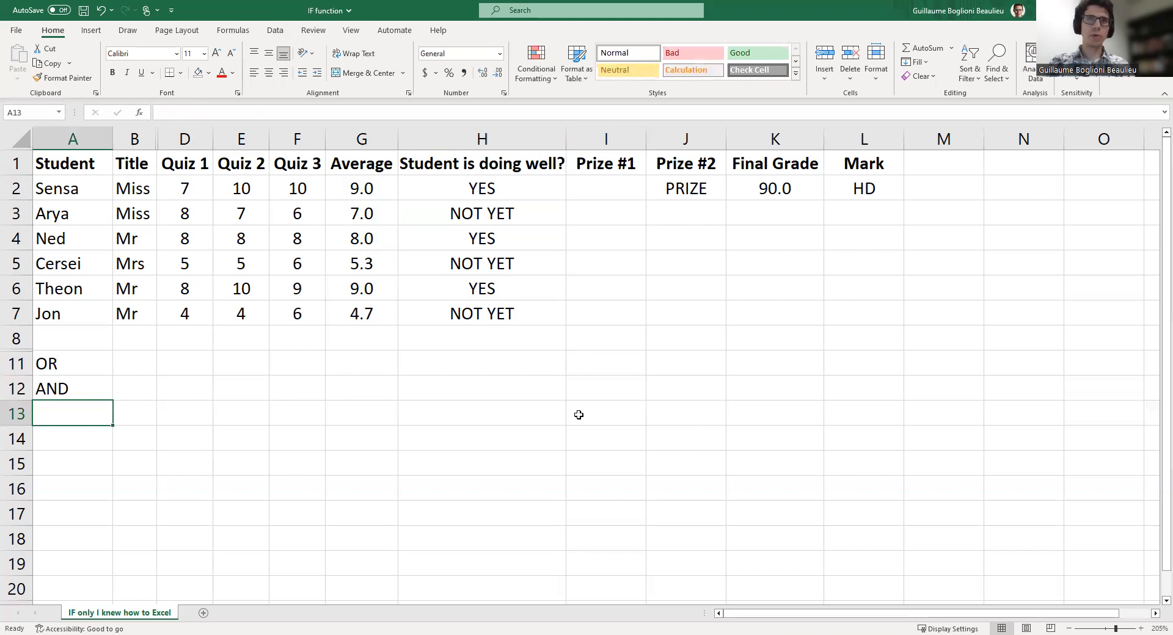
Clear the contents of A11:A12.
{"action": "left_click_drag", "start_coordinate": [79, 363], "coordinate": [65, 391]}
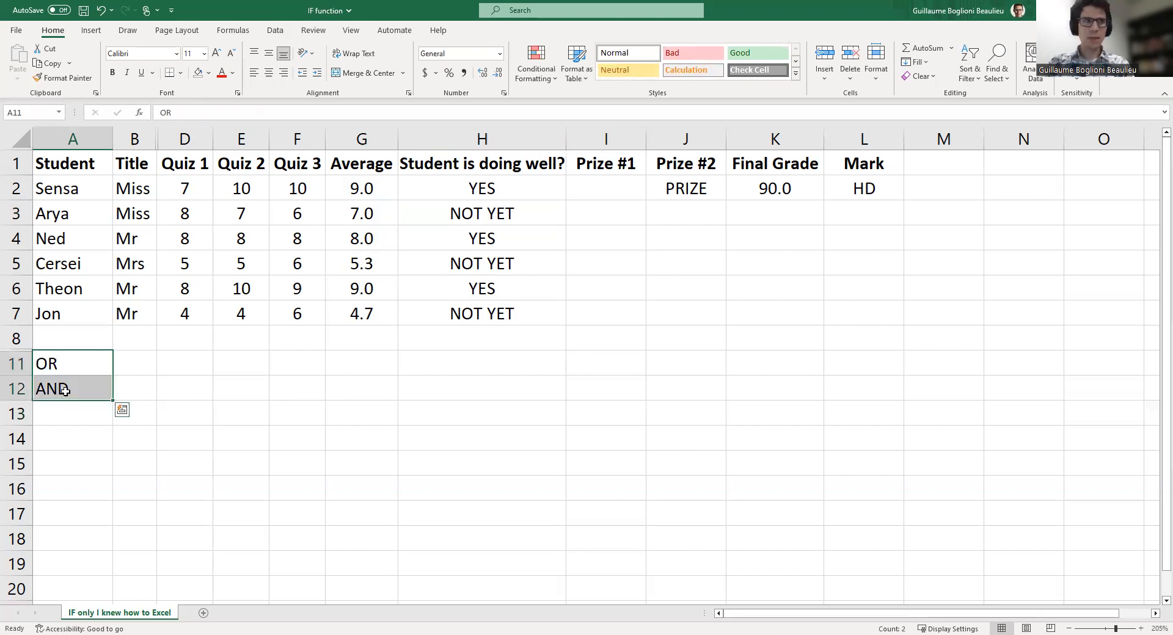
{"action": "key", "text": "Delete"}
{"action": "left_click", "coordinate": [133, 487]}
Unhide the rows between row 8 and row 11.
{"action": "left_click_drag", "start_coordinate": [15, 339], "coordinate": [10, 365]}
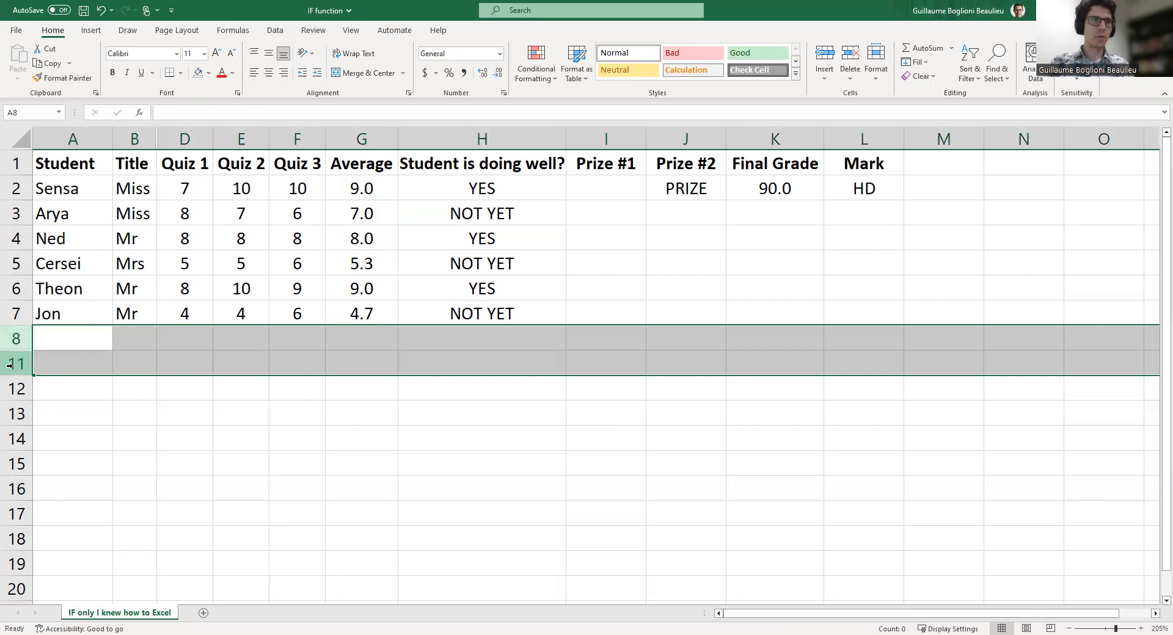
{"action": "right_click", "coordinate": [11, 369]}
{"action": "key", "text": "Escape"}
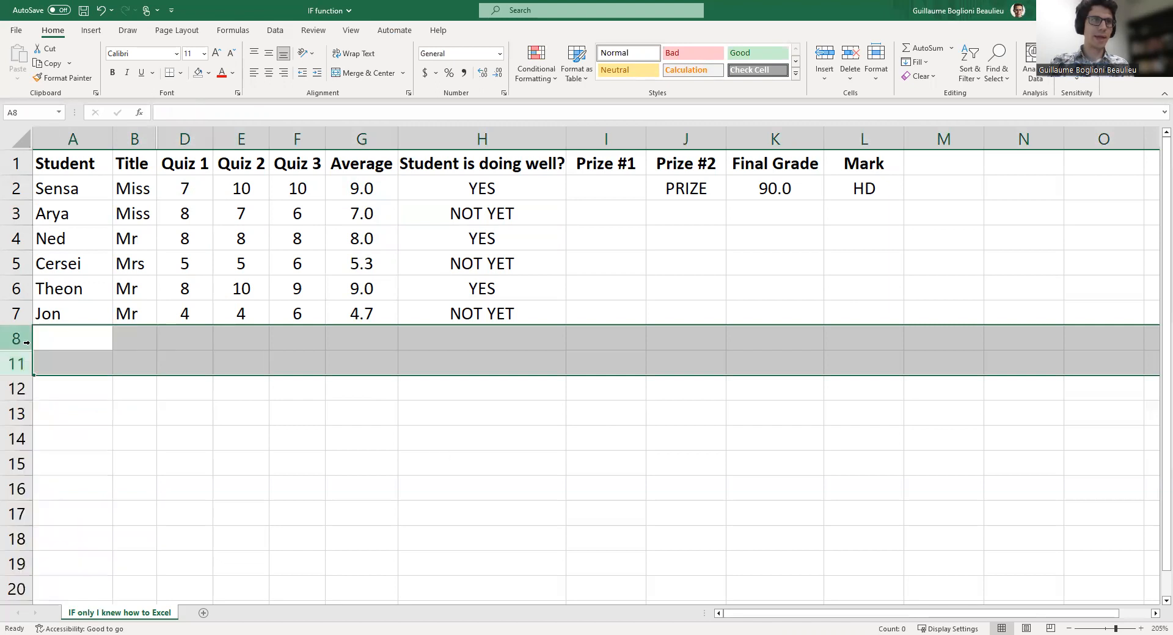
{"action": "right_click", "coordinate": [11, 369]}
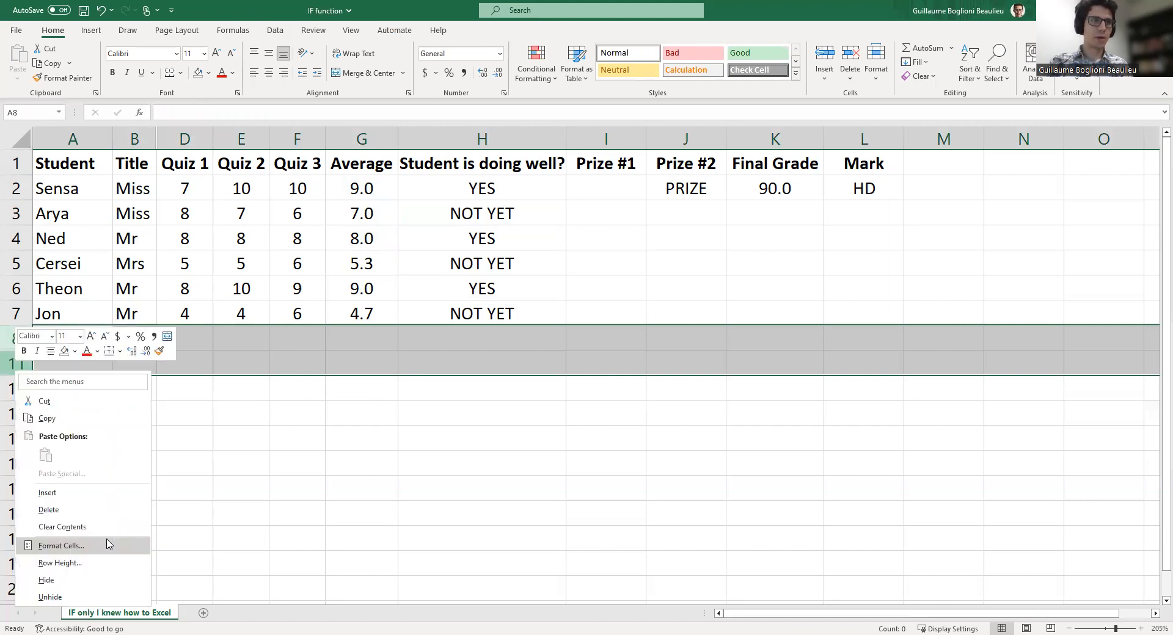
{"action": "left_click", "coordinate": [73, 598]}
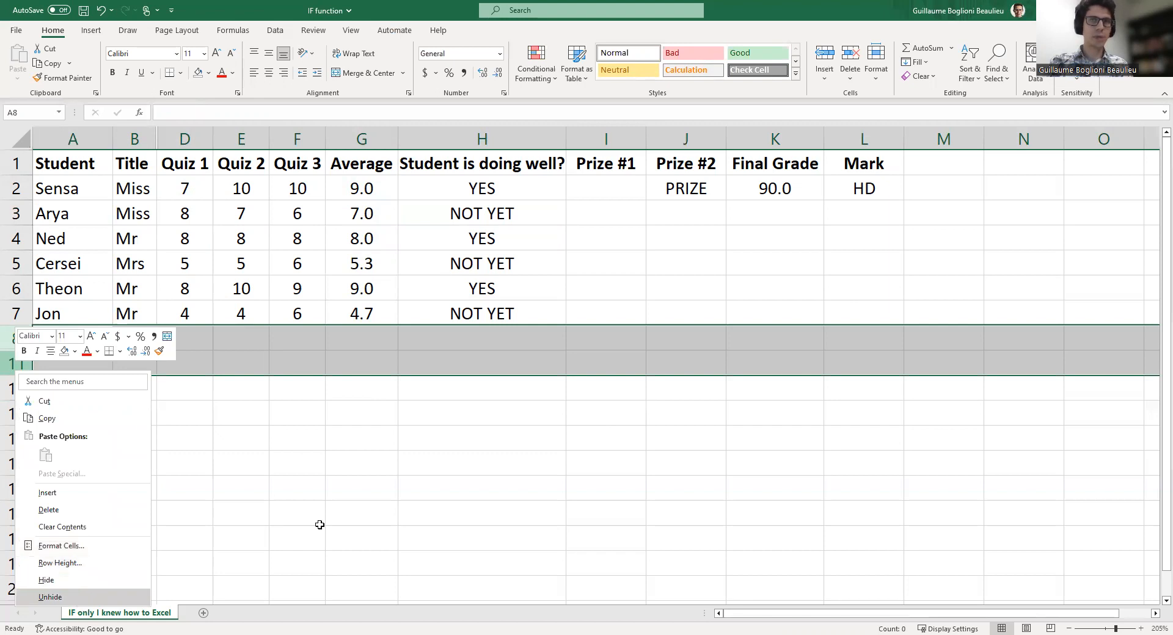
{"action": "left_click", "coordinate": [572, 428]}
Examine the Prize #1 and Prize #2 columns against the AND and OR criteria in rows 9 and 10.
{"action": "left_click", "coordinate": [605, 138]}
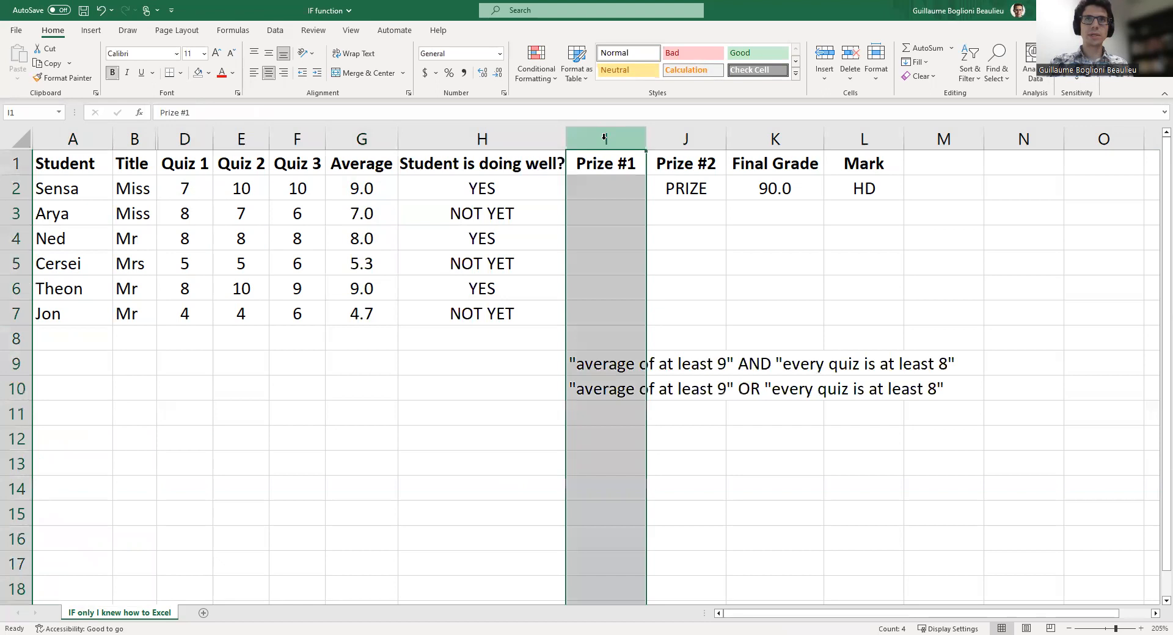
{"action": "left_click", "coordinate": [685, 134]}
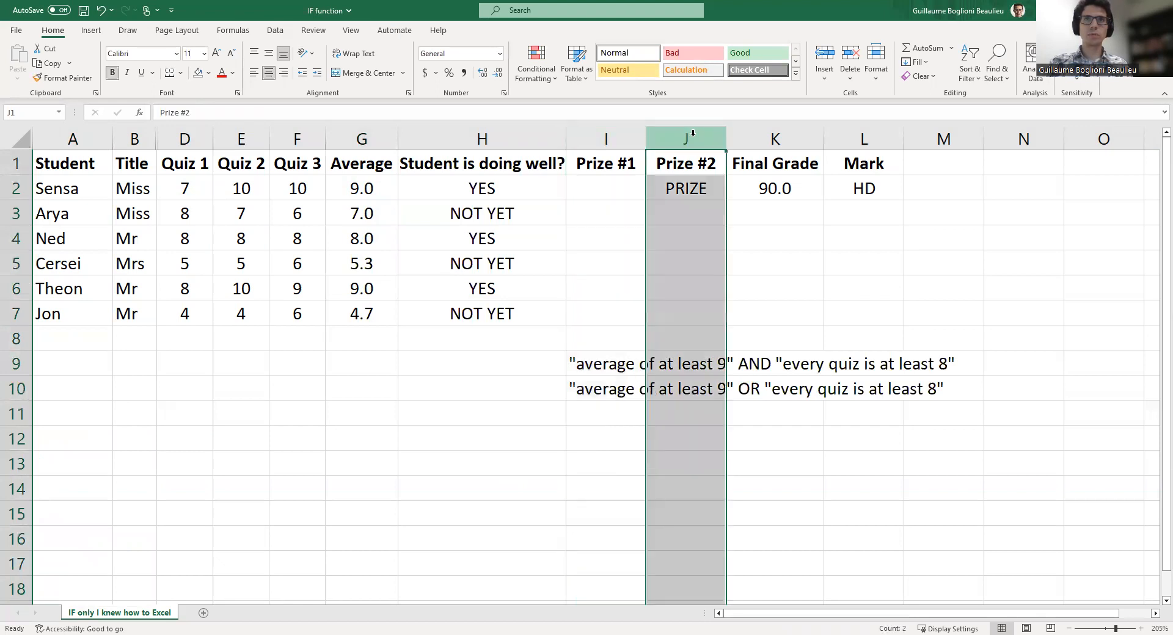
Enter the label "Prize:" in H9 beside the AND criterion.
{"action": "left_click", "coordinate": [610, 366]}
{"action": "left_click", "coordinate": [535, 368]}
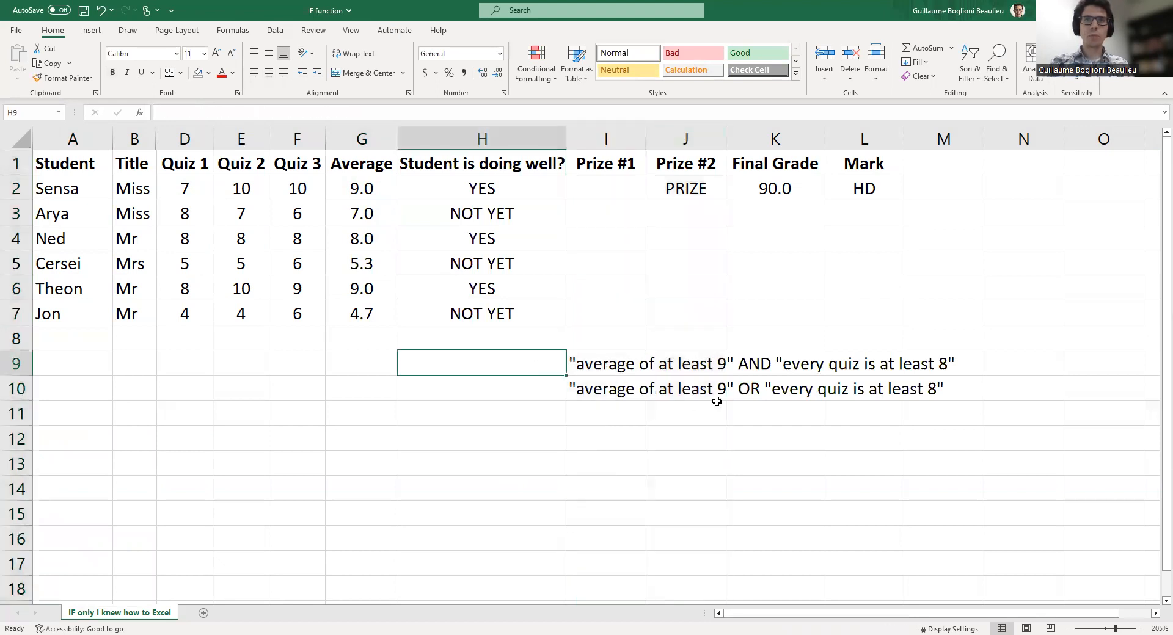
{"action": "type", "text": "PRize"}
{"action": "key", "text": "BackSpace"}
{"action": "key", "text": "BackSpace"}
{"action": "key", "text": "BackSpace"}
{"action": "key", "text": "BackSpace"}
{"action": "type", "text": "rize\""}
{"action": "key", "text": "BackSpace"}
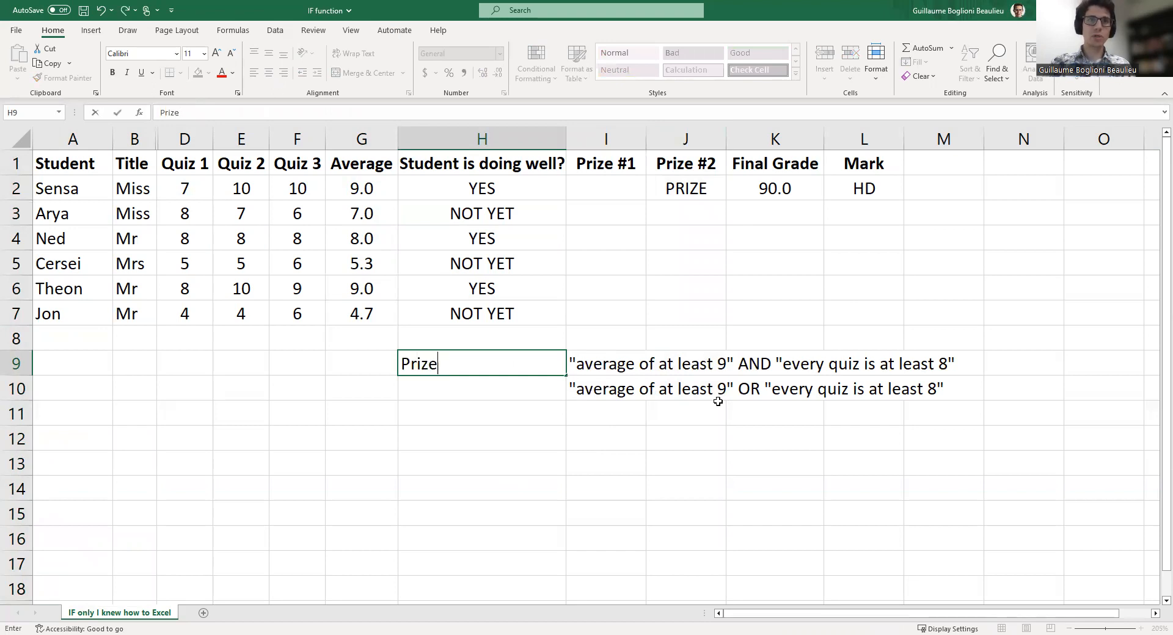
{"action": "type", "text": ":"}
{"action": "key", "text": "Return"}
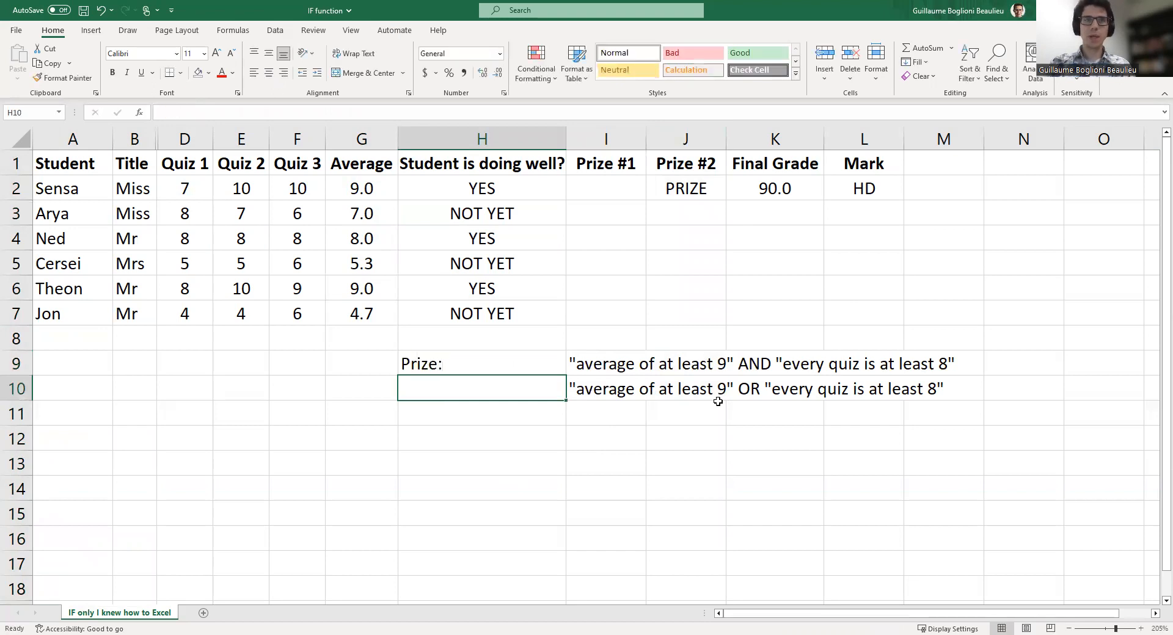
Change the label in H9 to "Prize 1:".
{"action": "double_click", "coordinate": [440, 364]}
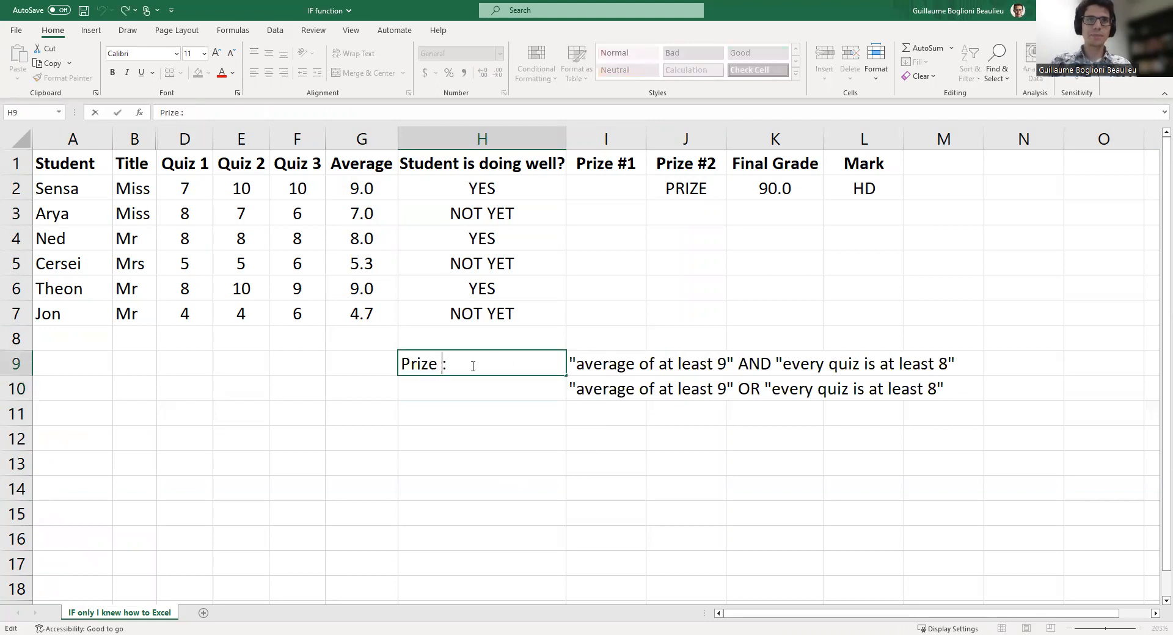
{"action": "type", "text": "1"}
{"action": "left_click", "coordinate": [495, 392]}
Examine the AND criterion in I9 and the matching logical test in the Prize #1 formula in I2.
{"action": "left_click", "coordinate": [618, 363]}
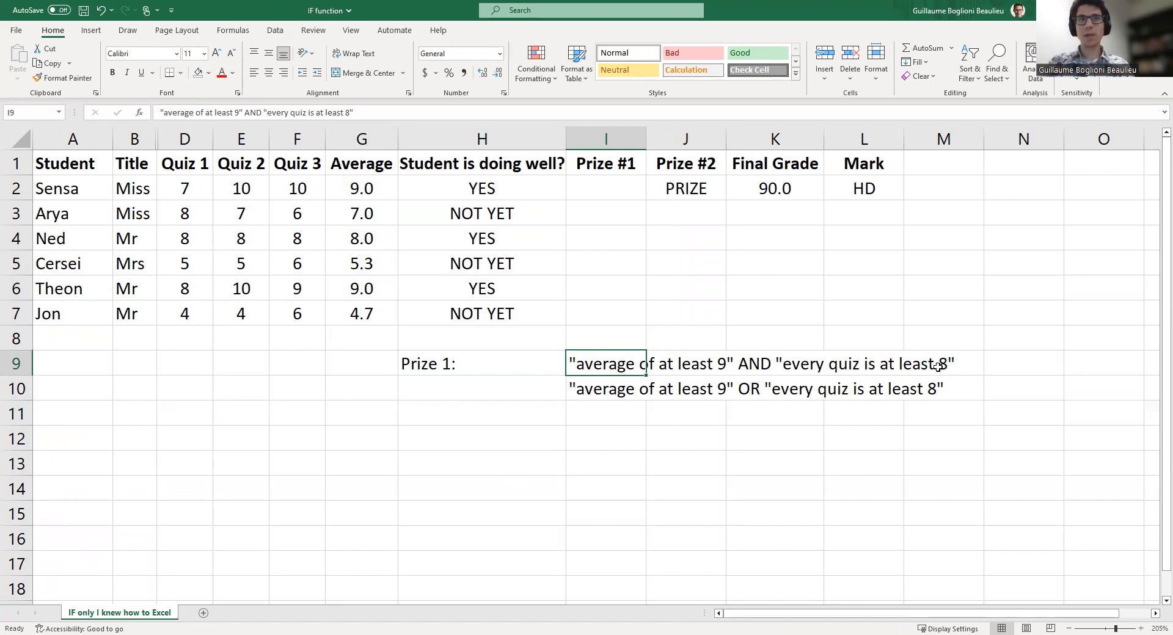
{"action": "left_click", "coordinate": [608, 185]}
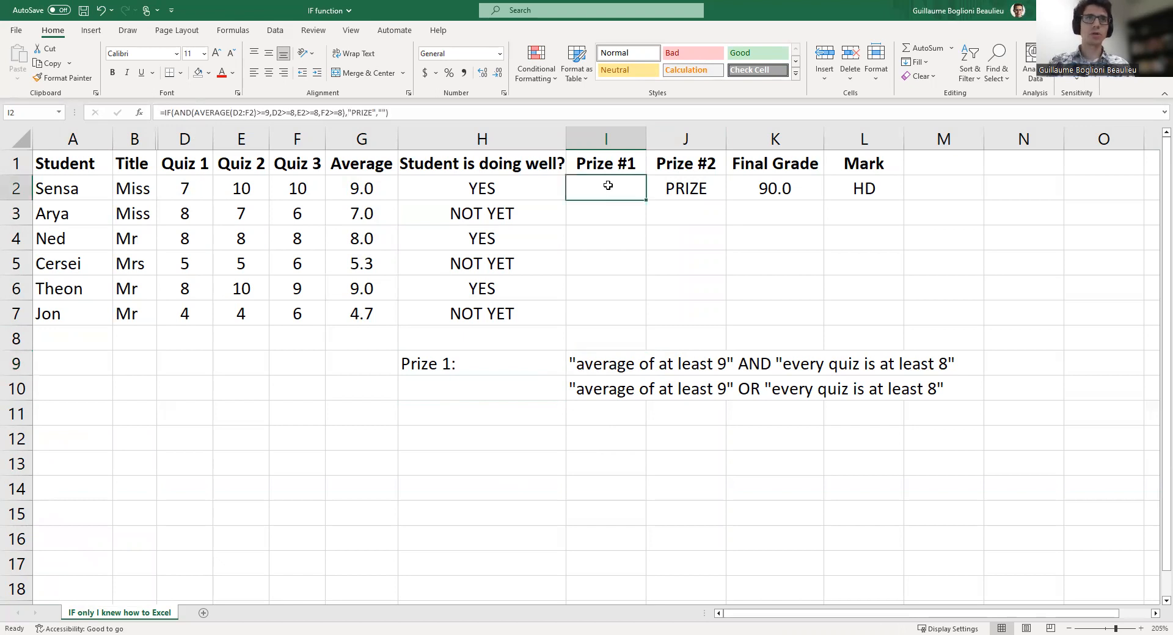
{"action": "left_click", "coordinate": [610, 215]}
{"action": "left_click", "coordinate": [611, 184]}
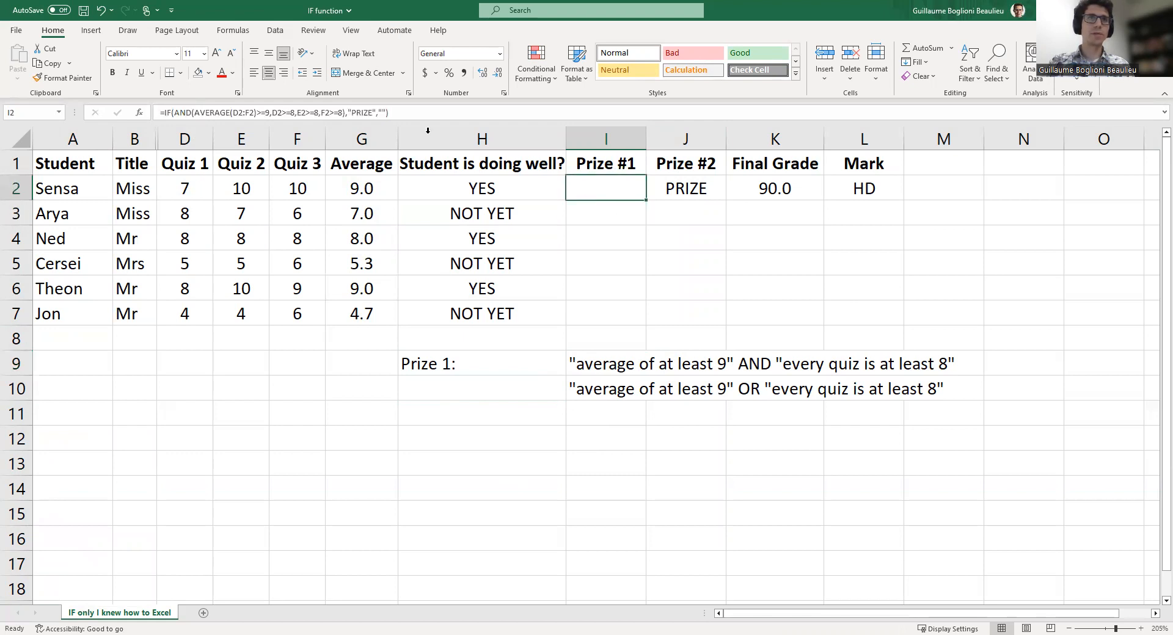
{"action": "left_click", "coordinate": [206, 114]}
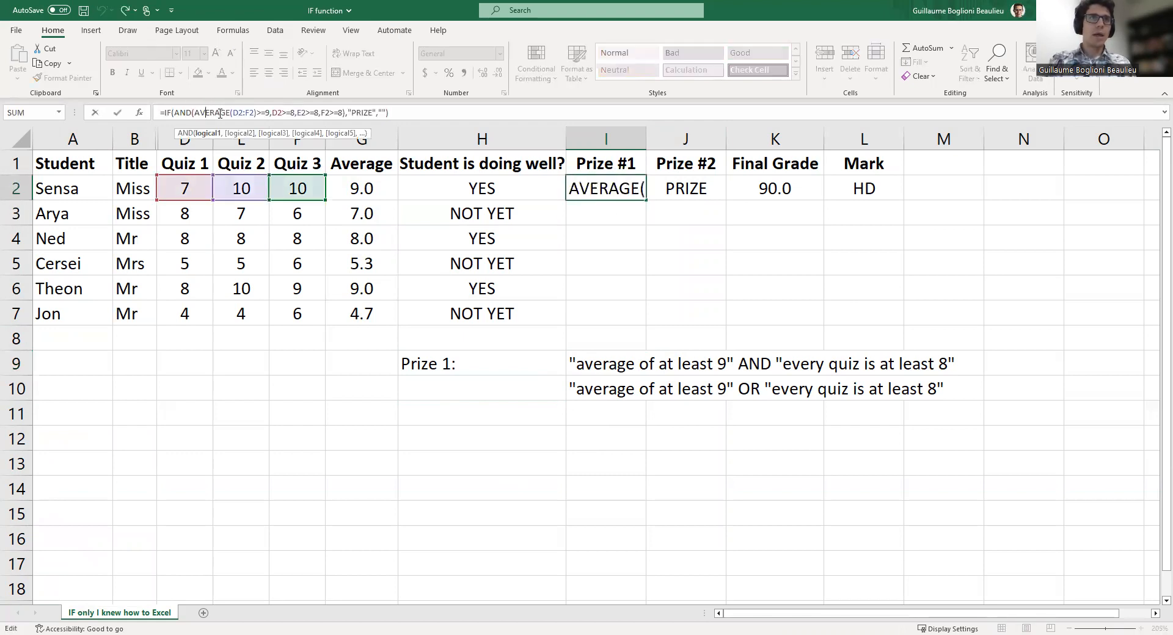
{"action": "left_click_drag", "start_coordinate": [175, 114], "coordinate": [349, 115]}
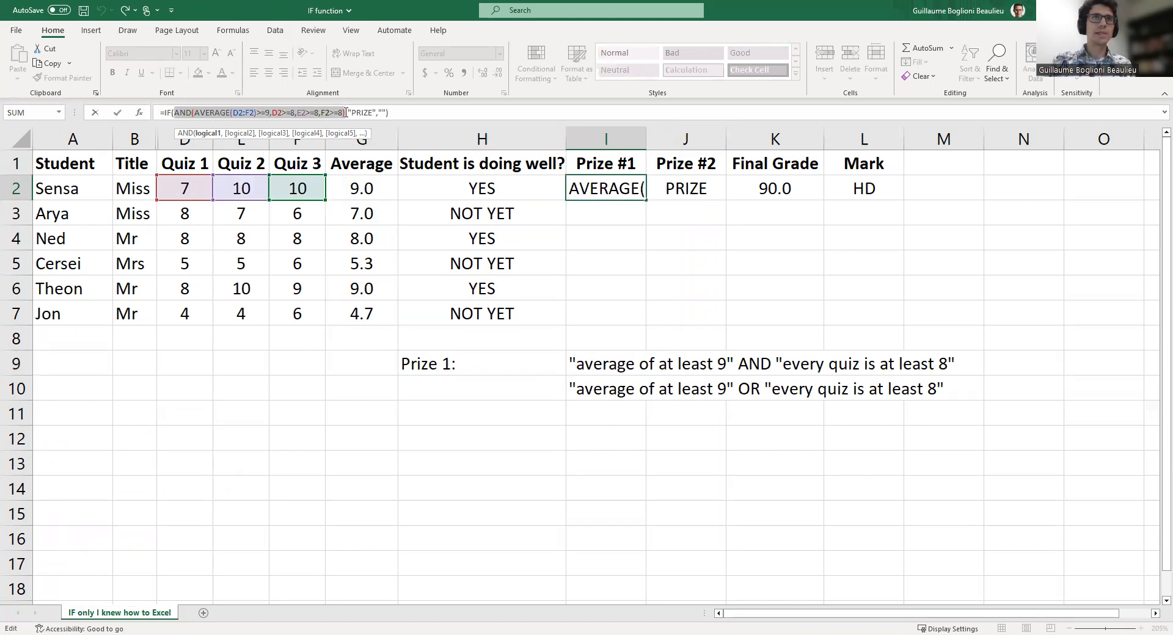
{"action": "left_click_drag", "start_coordinate": [346, 112], "coordinate": [349, 113]}
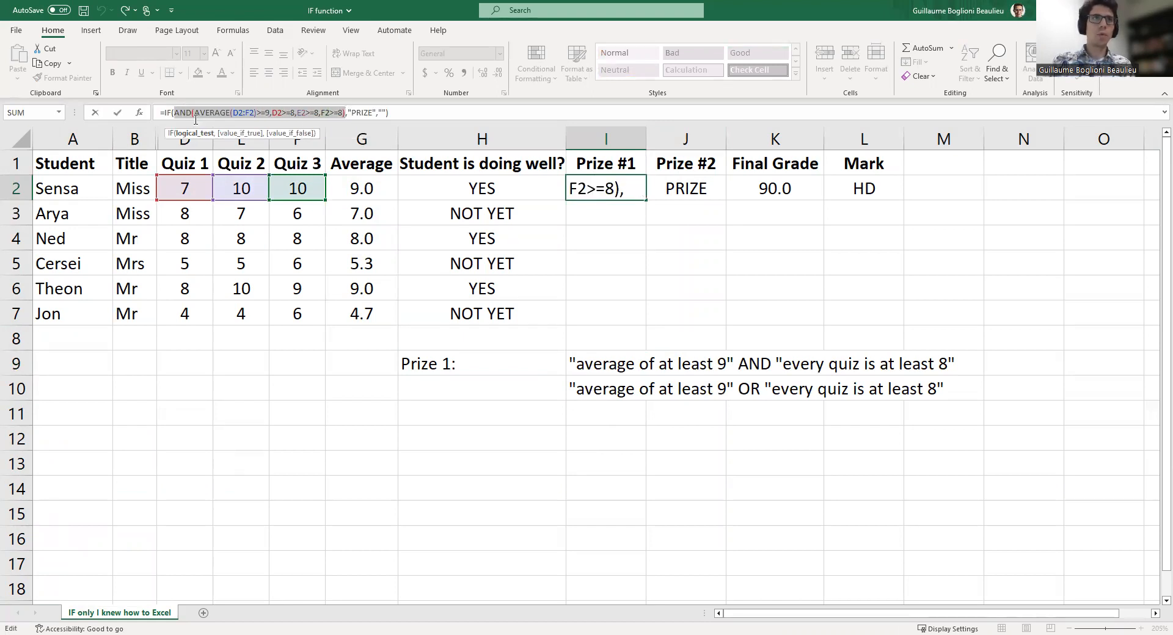
{"action": "left_click", "coordinate": [196, 113]}
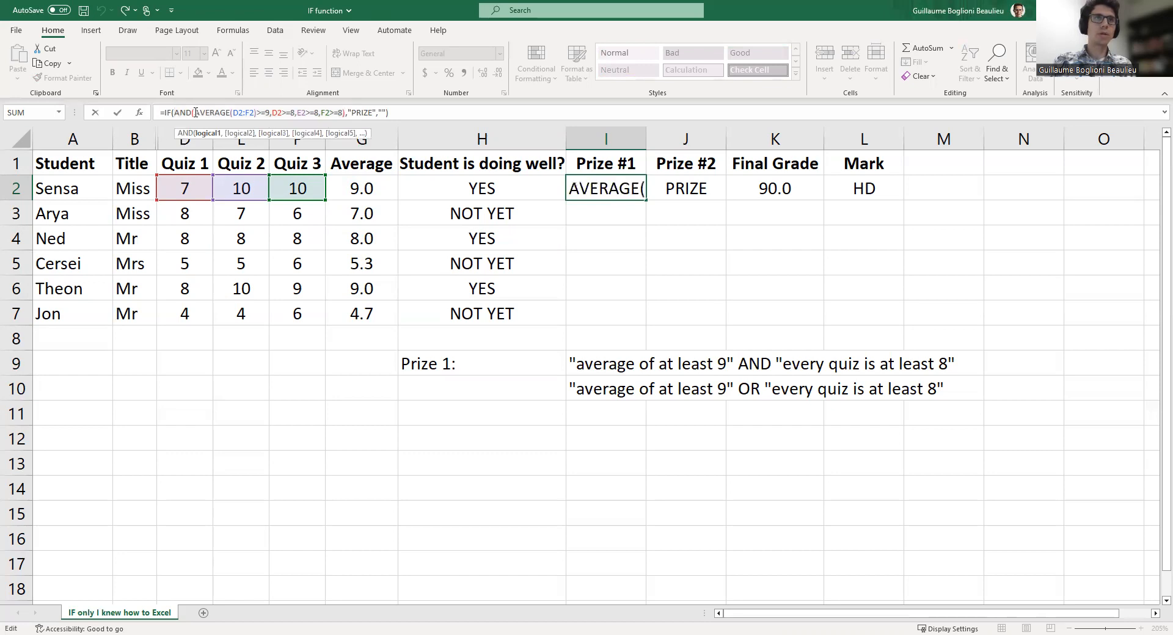
{"action": "left_click_drag", "start_coordinate": [195, 113], "coordinate": [269, 114]}
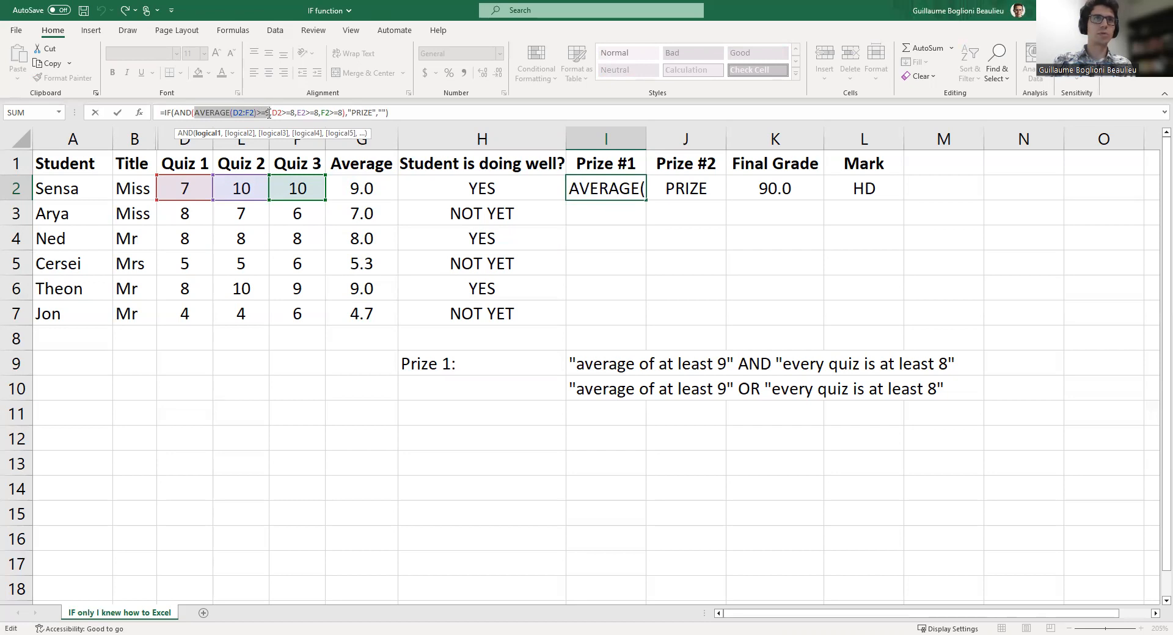
{"action": "left_click", "coordinate": [269, 114]}
Replace AVERAGE(D2:F2) with a reference to G2 in the Prize #1 formula in I2.
{"action": "left_click_drag", "start_coordinate": [256, 114], "coordinate": [194, 113]}
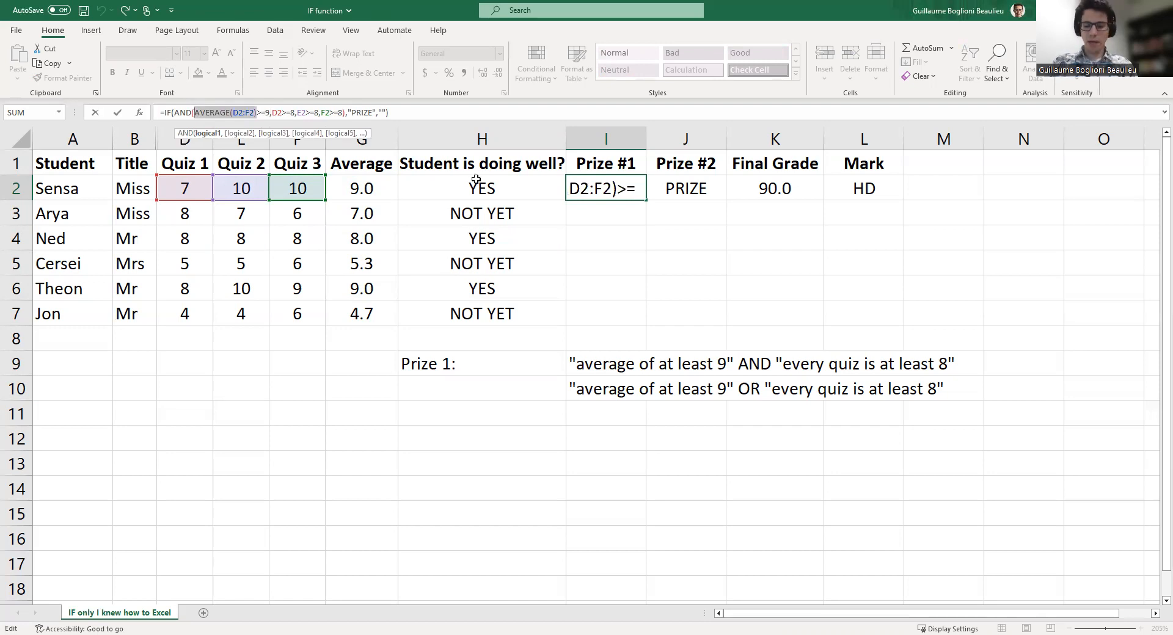
{"action": "key", "text": "BackSpace"}
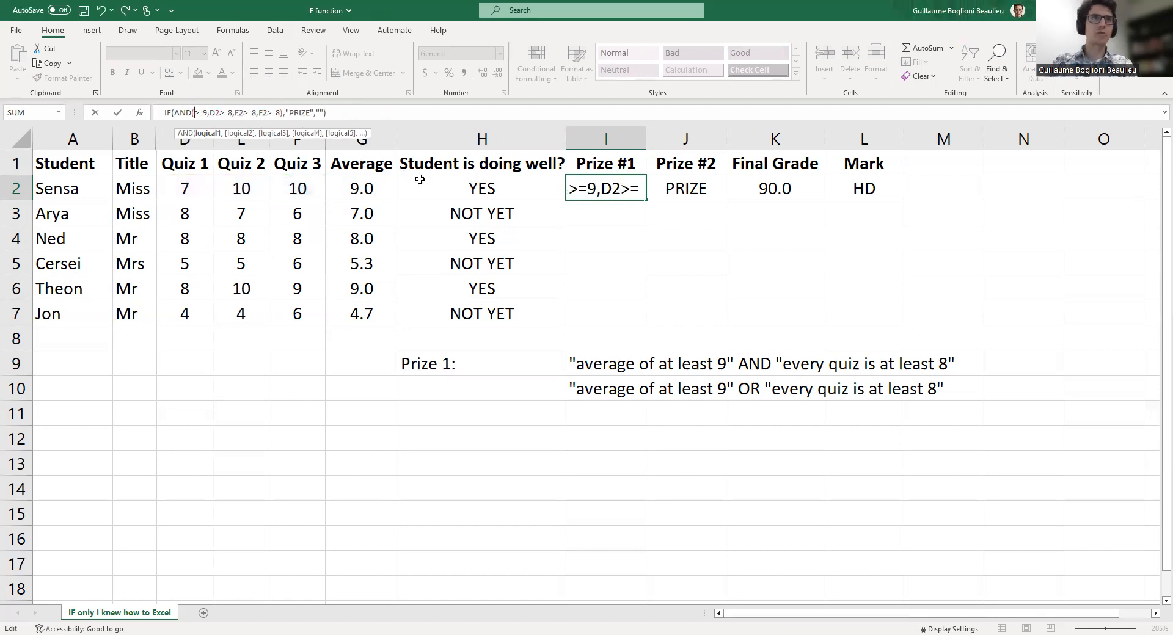
{"action": "left_click", "coordinate": [363, 187]}
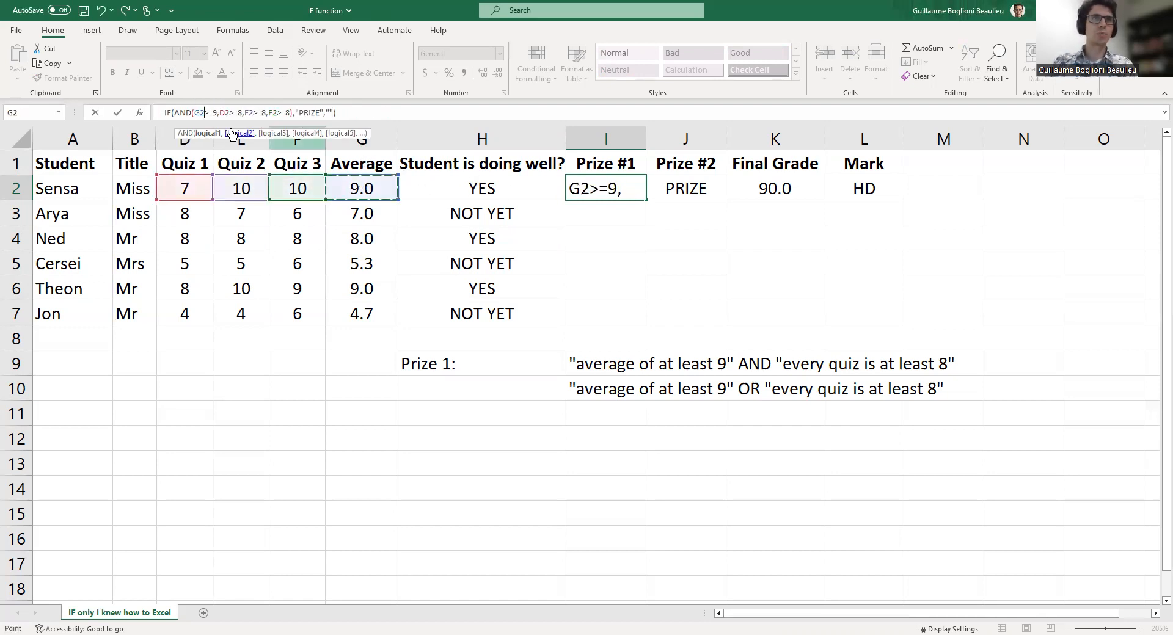
Review the AND conditions and the "PRIZE" and empty-text outcomes in I2's formula, and commit the edited formula.
{"action": "left_click_drag", "start_coordinate": [198, 112], "coordinate": [217, 113]}
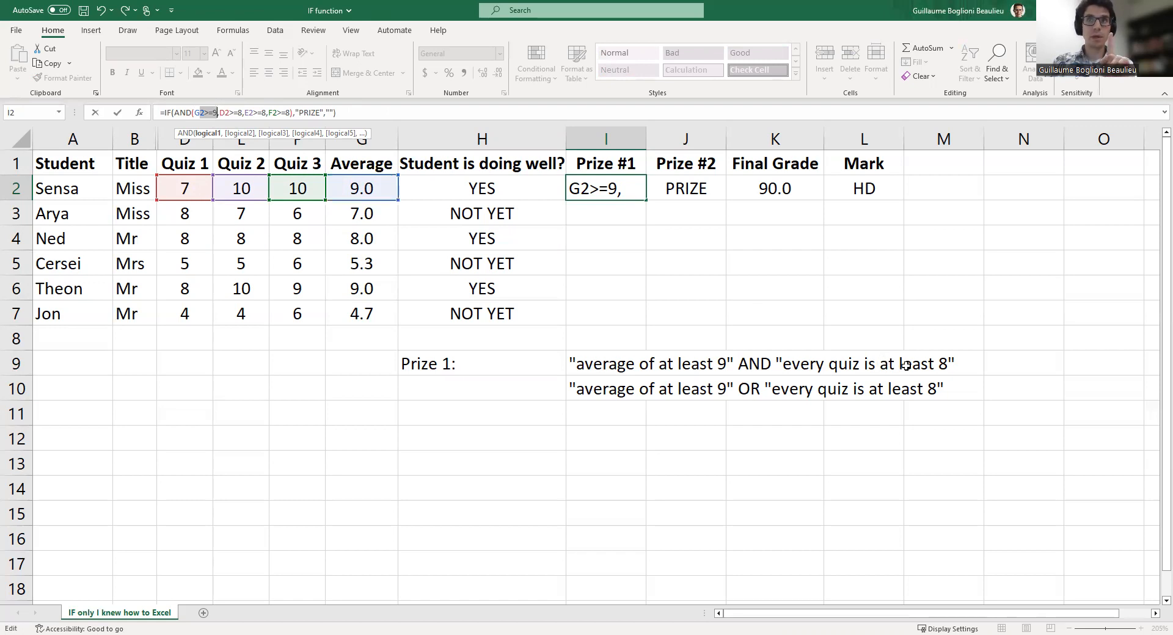
{"action": "left_click", "coordinate": [192, 113]}
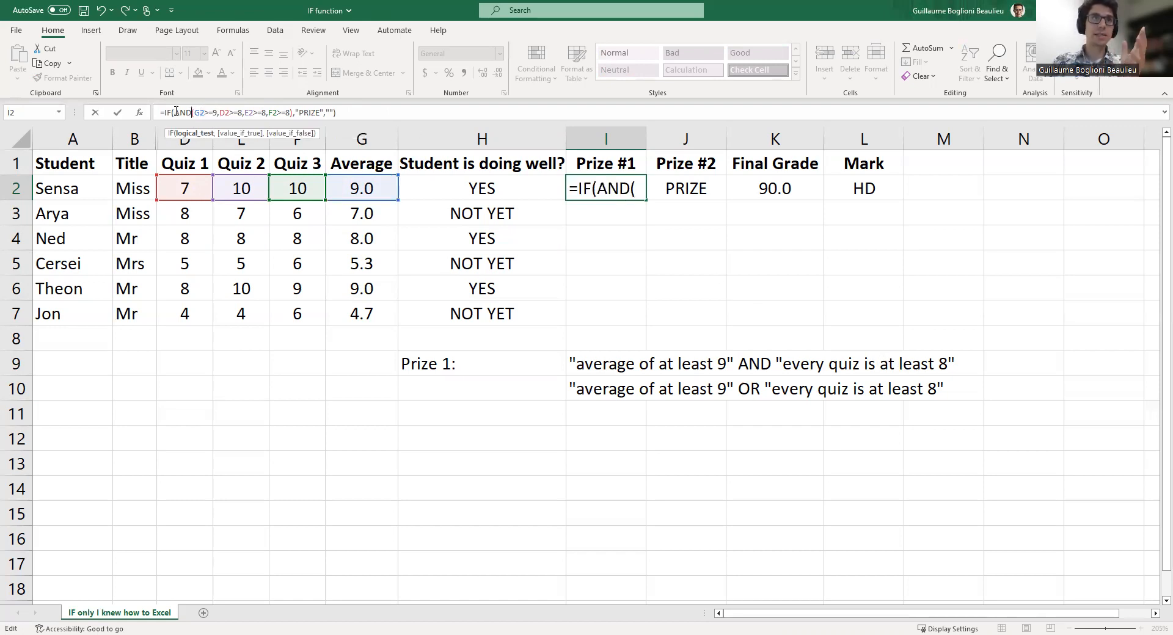
{"action": "left_click_drag", "start_coordinate": [174, 112], "coordinate": [216, 114]}
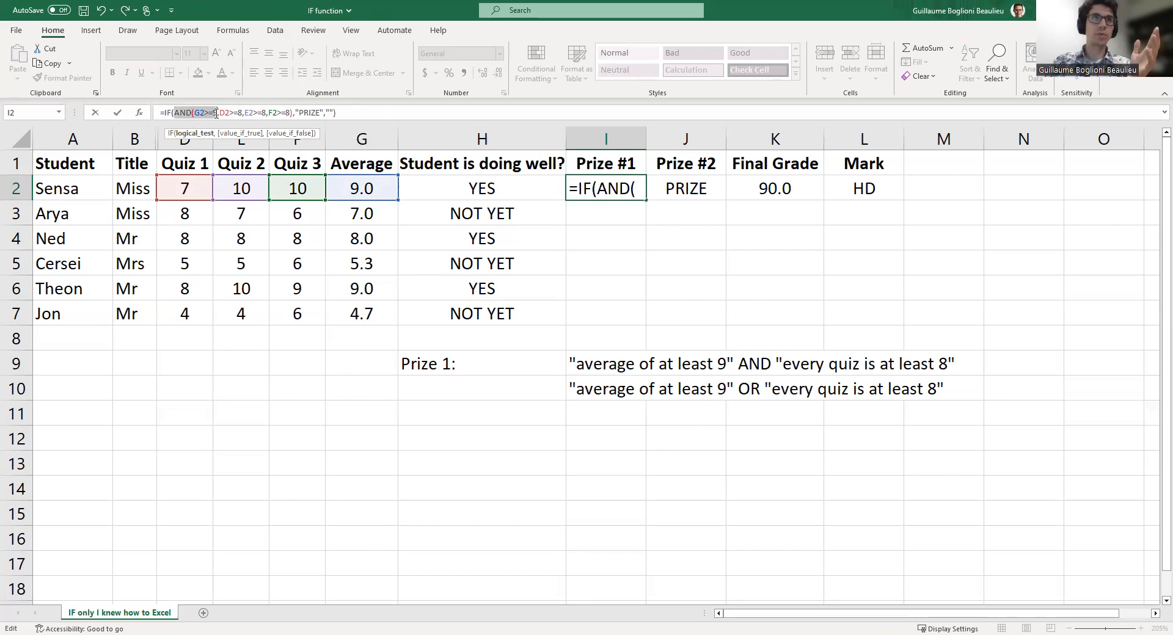
{"action": "left_click_drag", "start_coordinate": [219, 113], "coordinate": [243, 113]}
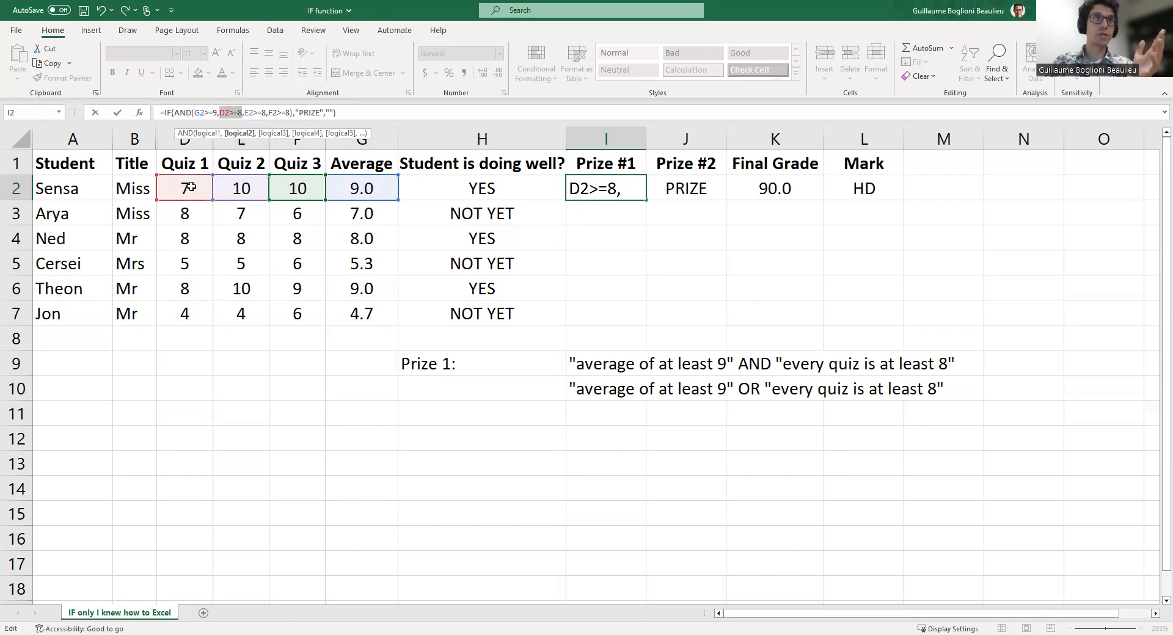
{"action": "left_click_drag", "start_coordinate": [245, 112], "coordinate": [268, 113]}
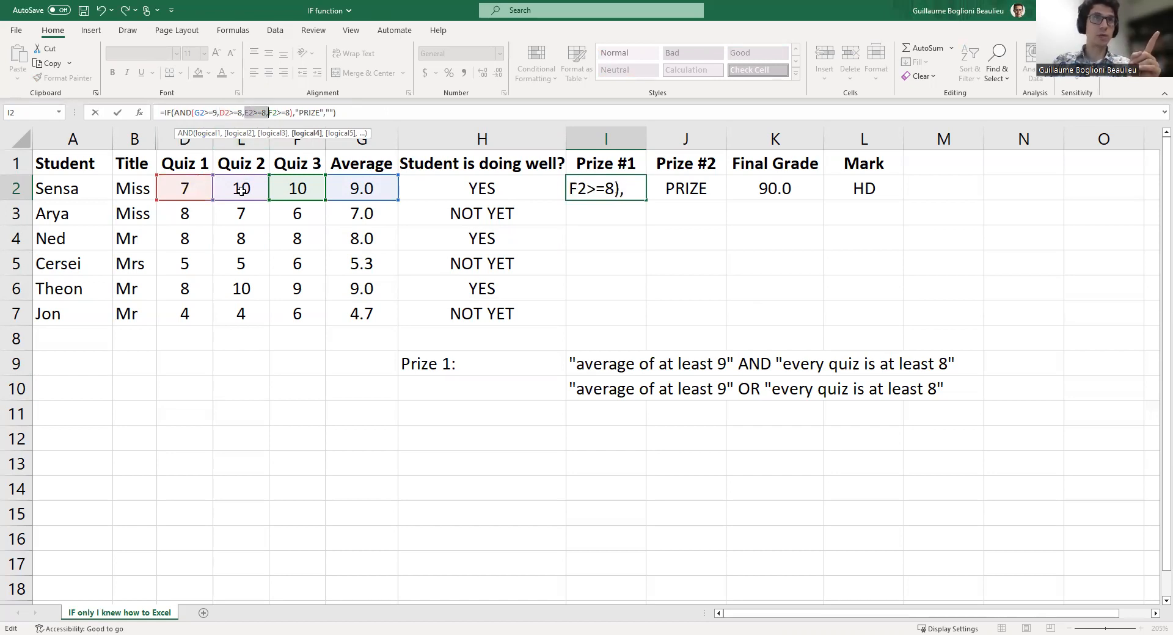
{"action": "left_click_drag", "start_coordinate": [268, 113], "coordinate": [281, 113]}
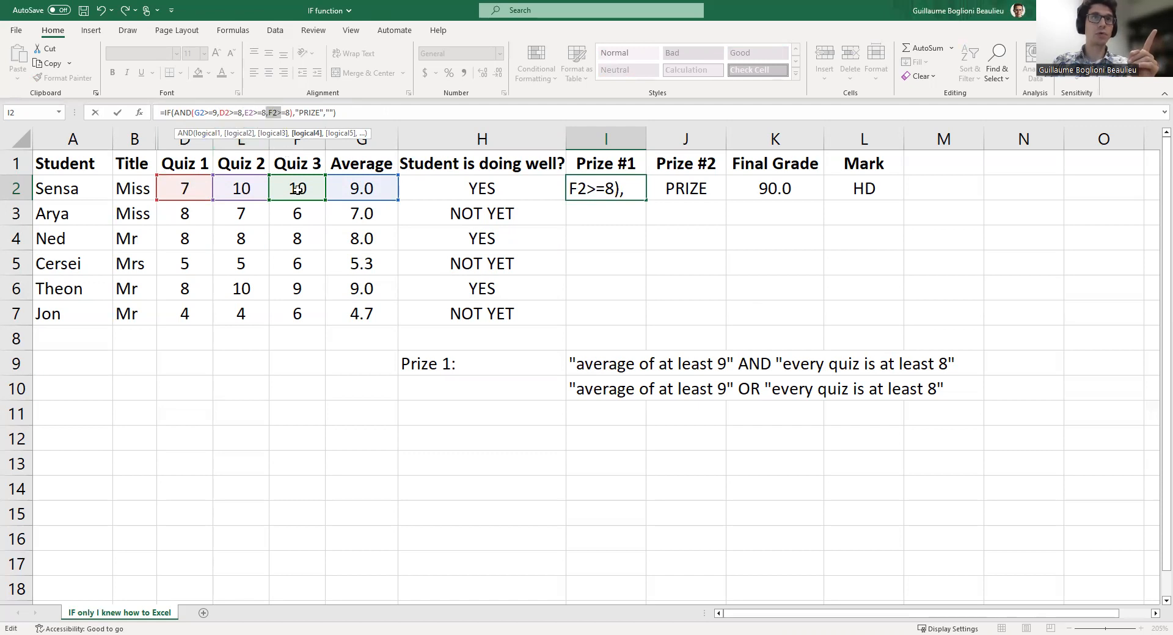
{"action": "left_click", "coordinate": [296, 113]}
{"action": "left_click", "coordinate": [294, 111]}
{"action": "left_click", "coordinate": [323, 112]}
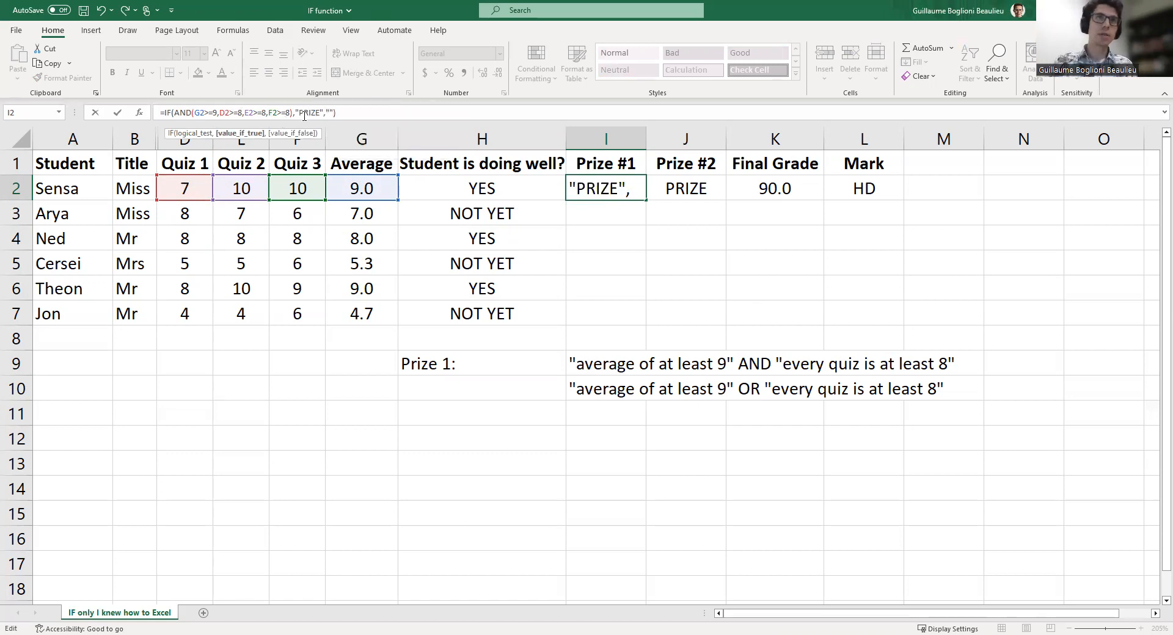
{"action": "left_click_drag", "start_coordinate": [302, 112], "coordinate": [333, 112]}
{"action": "left_click", "coordinate": [330, 113]}
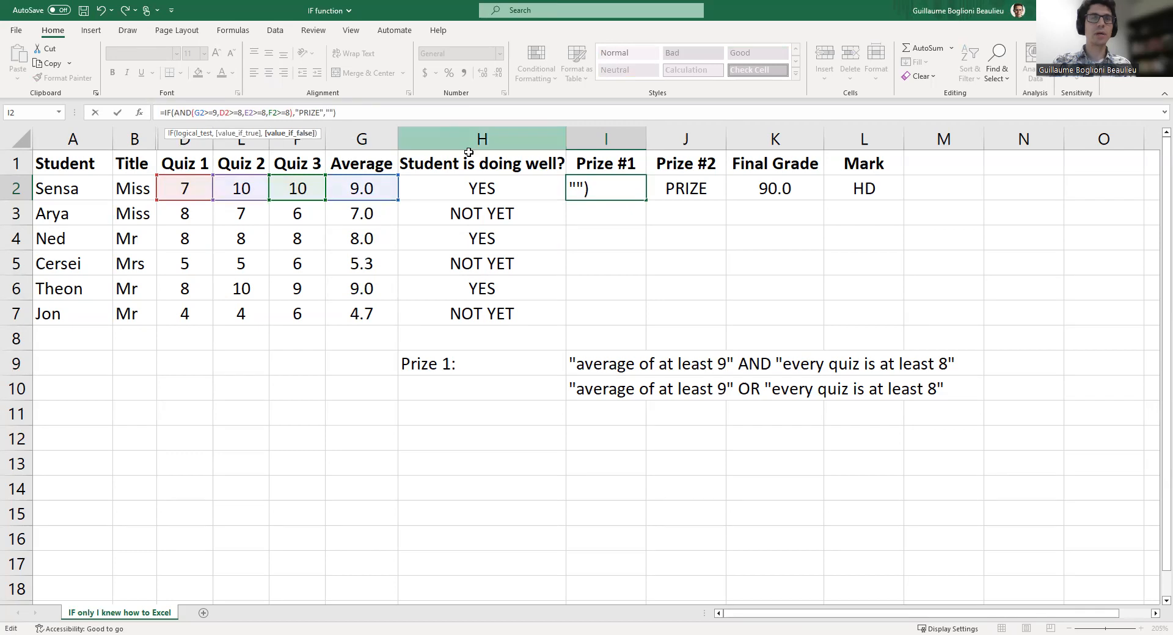
{"action": "key", "text": "Return"}
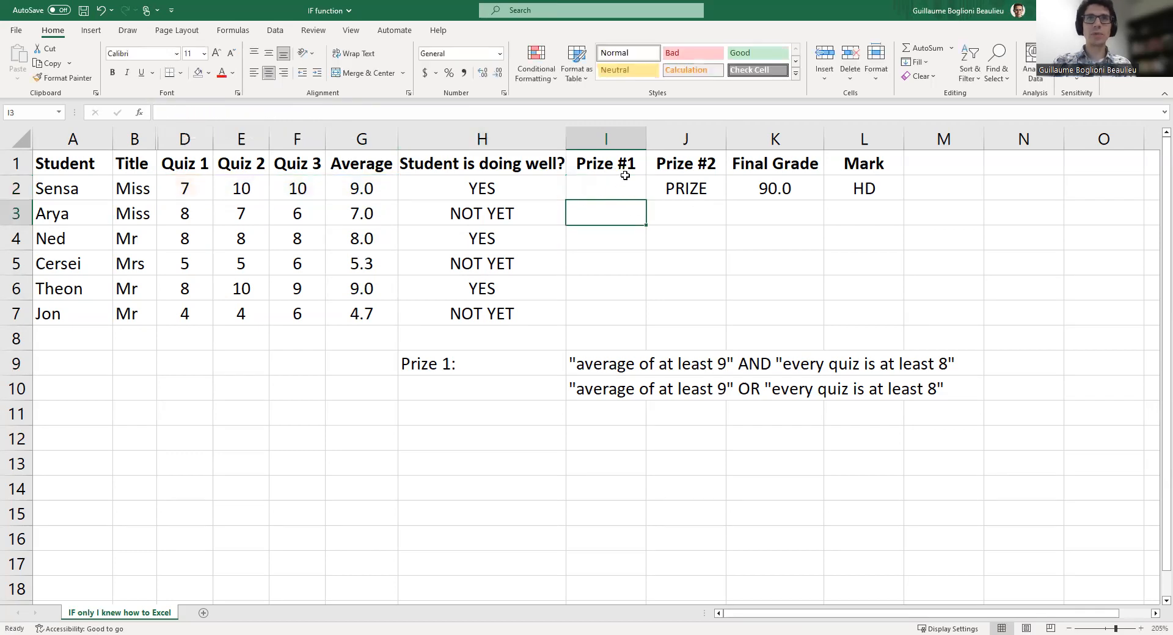
Copy the Prize #1 formula from I2 down through I7.
{"action": "left_click", "coordinate": [340, 187]}
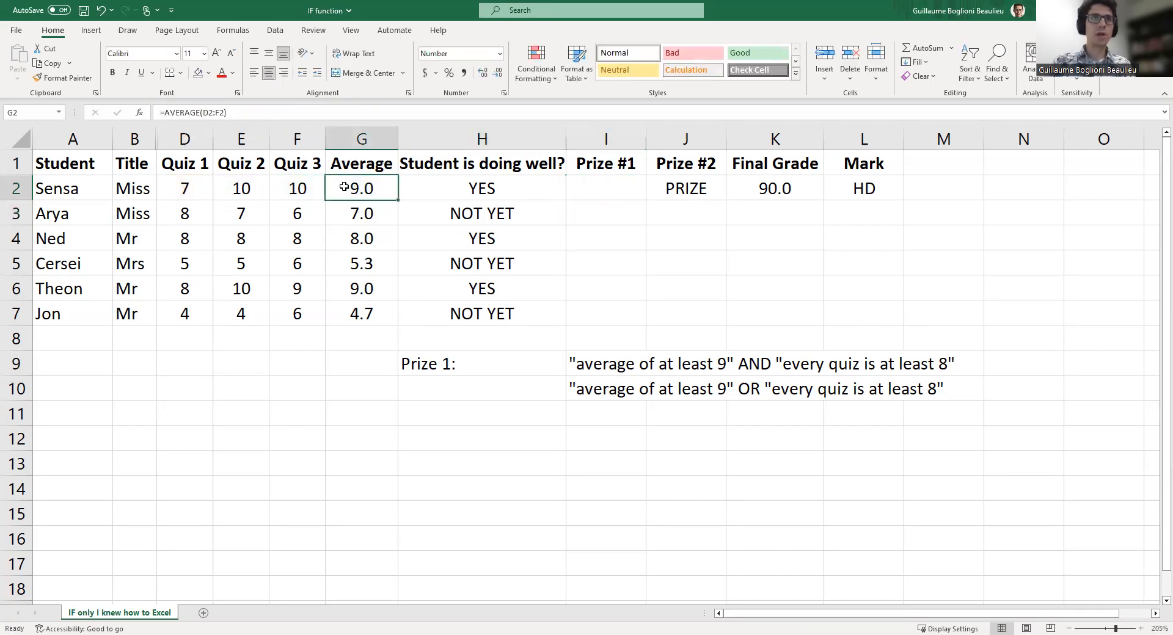
{"action": "left_click_drag", "start_coordinate": [183, 189], "coordinate": [273, 190]}
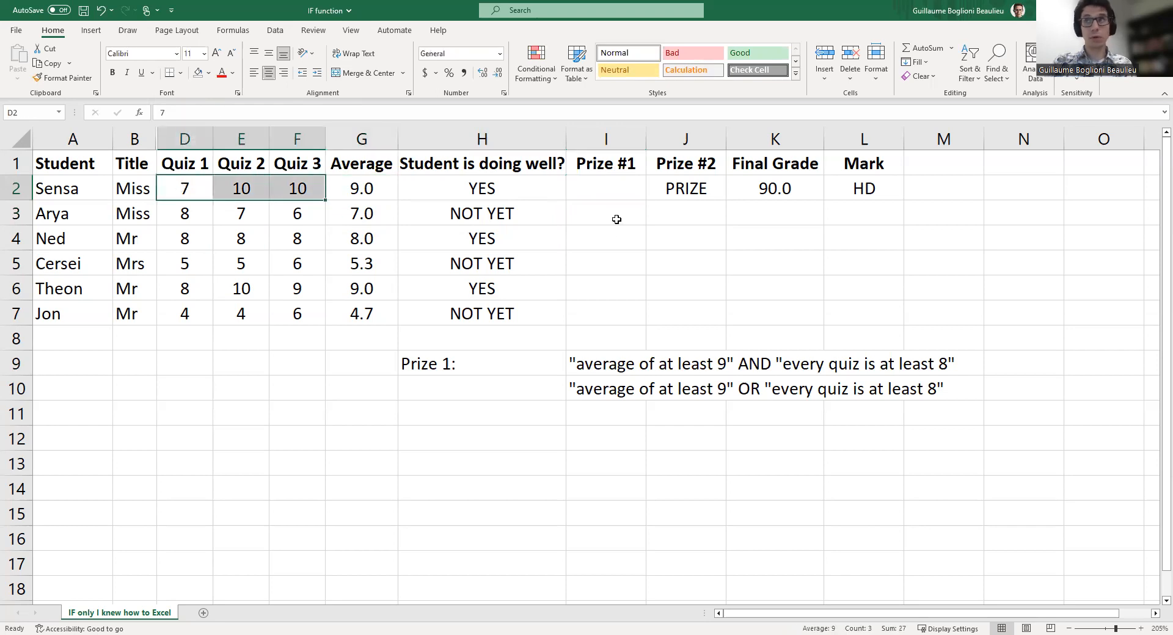
{"action": "left_click", "coordinate": [618, 240]}
{"action": "left_click", "coordinate": [603, 189]}
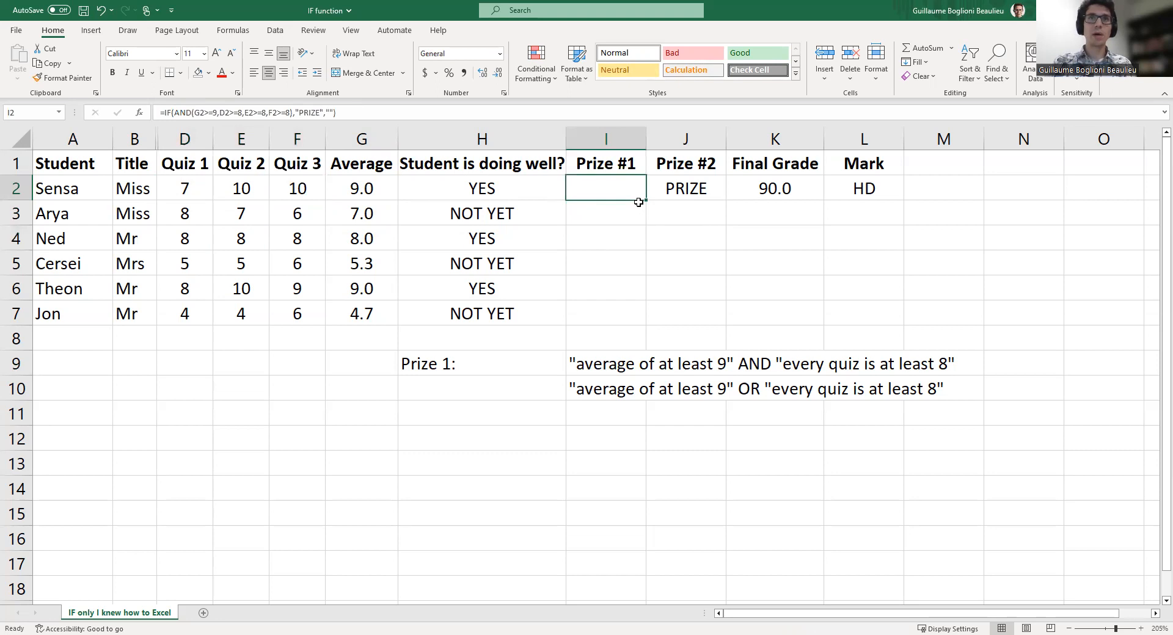
{"action": "left_click_drag", "start_coordinate": [648, 199], "coordinate": [644, 319]}
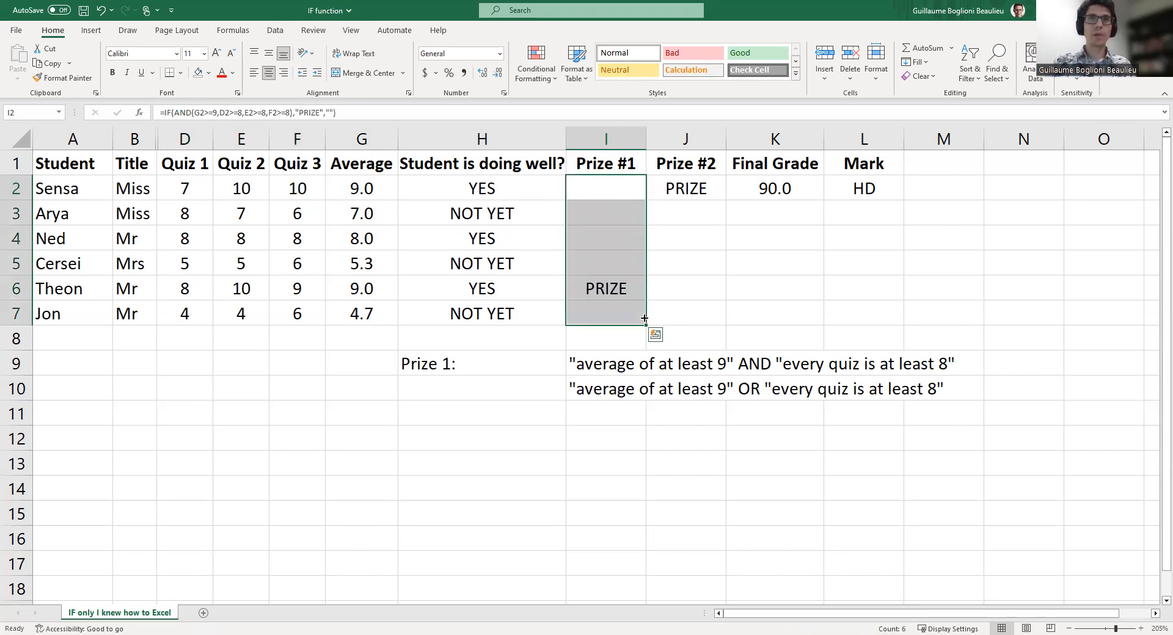
Check the quiz scores and averages in rows 6 and 4 against the Prize #1 results.
{"action": "left_click", "coordinate": [7, 289]}
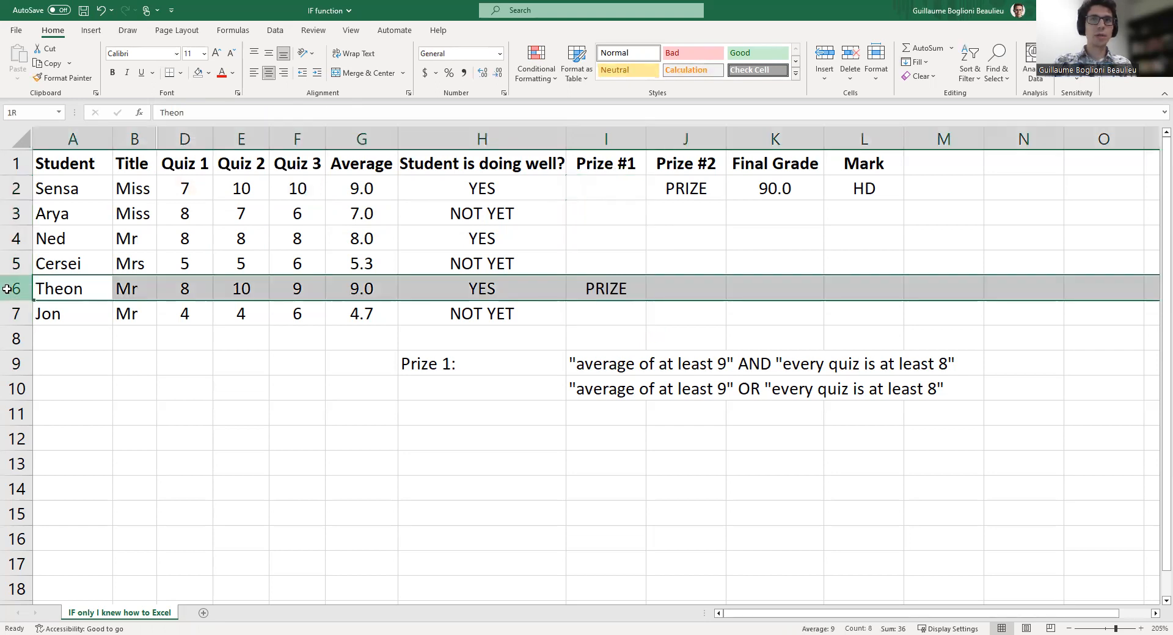
{"action": "left_click", "coordinate": [187, 287]}
{"action": "left_click_drag", "start_coordinate": [187, 288], "coordinate": [291, 289]}
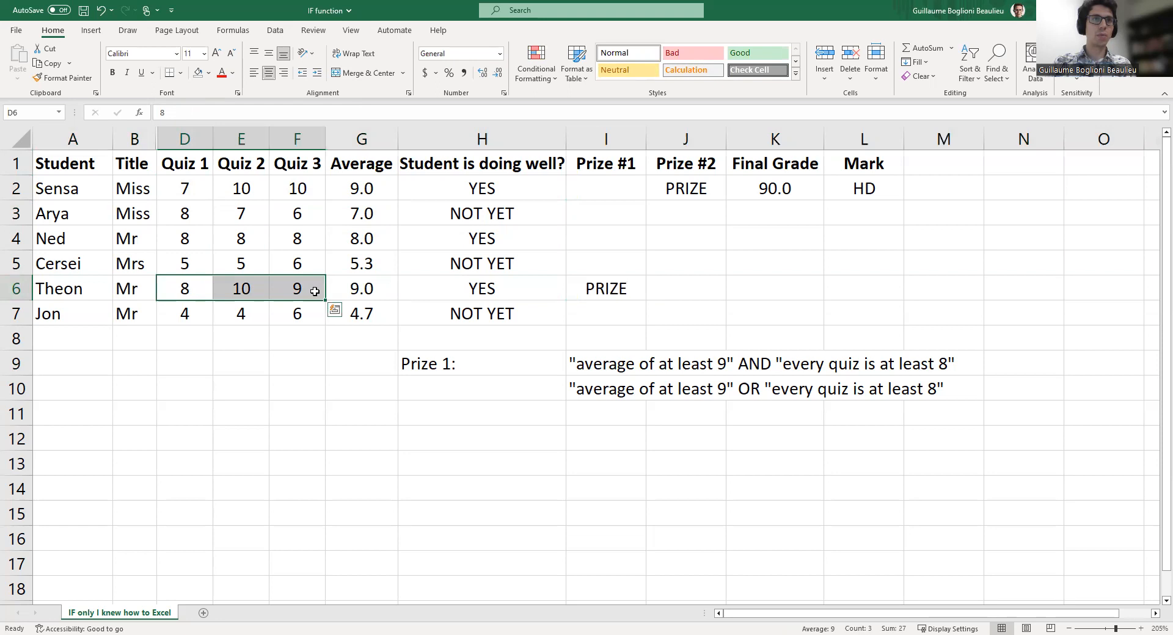
{"action": "left_click", "coordinate": [366, 292]}
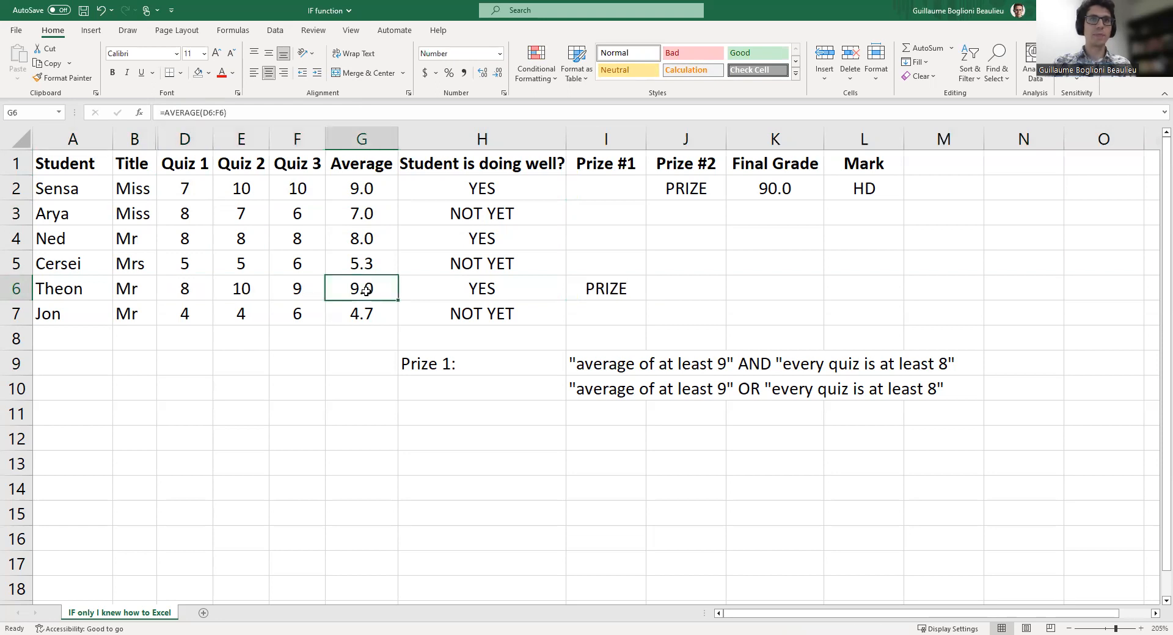
{"action": "left_click_drag", "start_coordinate": [173, 242], "coordinate": [278, 242]}
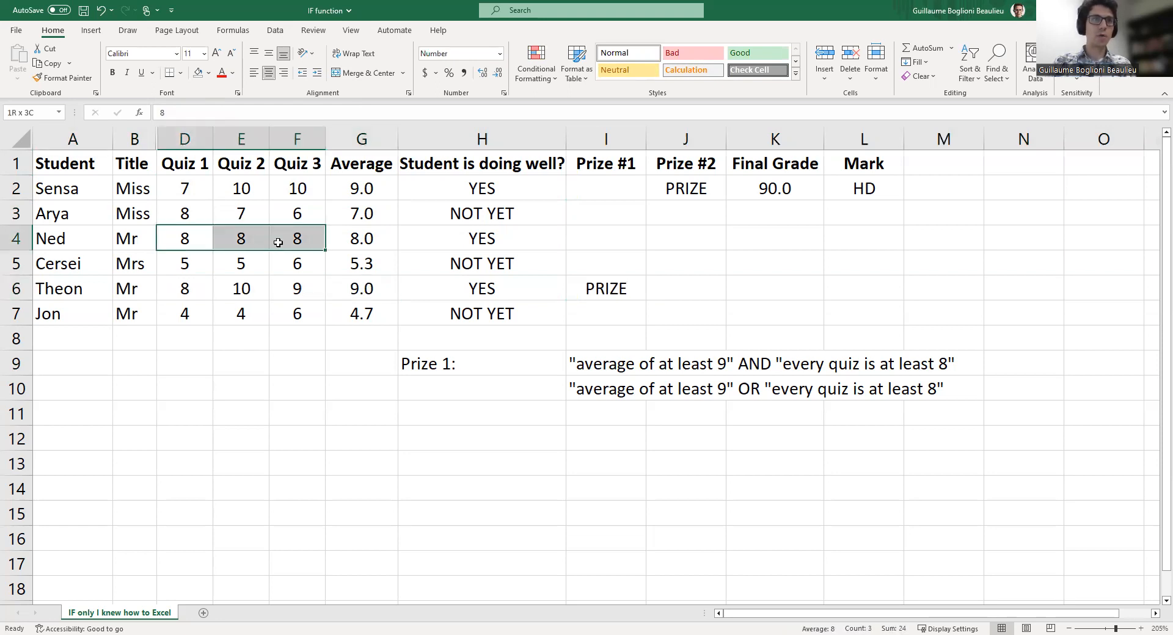
{"action": "left_click", "coordinate": [353, 235]}
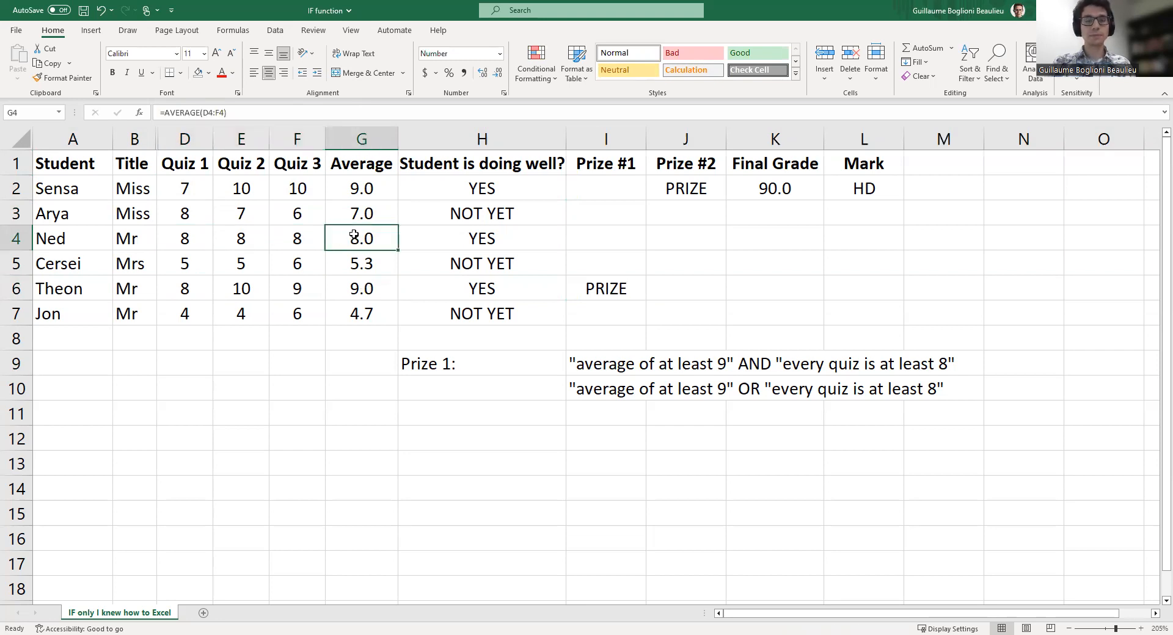
{"action": "left_click", "coordinate": [611, 139]}
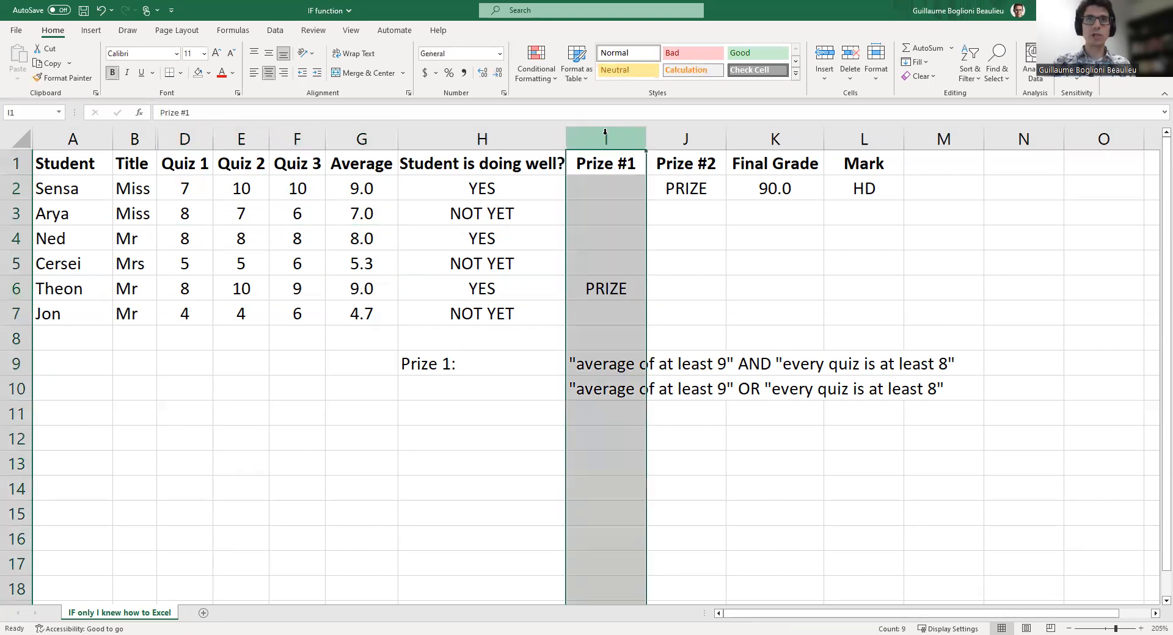
Label cell H10 as "Prize 2:", beside the OR criteria text.
{"action": "left_click", "coordinate": [449, 387]}
{"action": "type", "text": "PRI"}
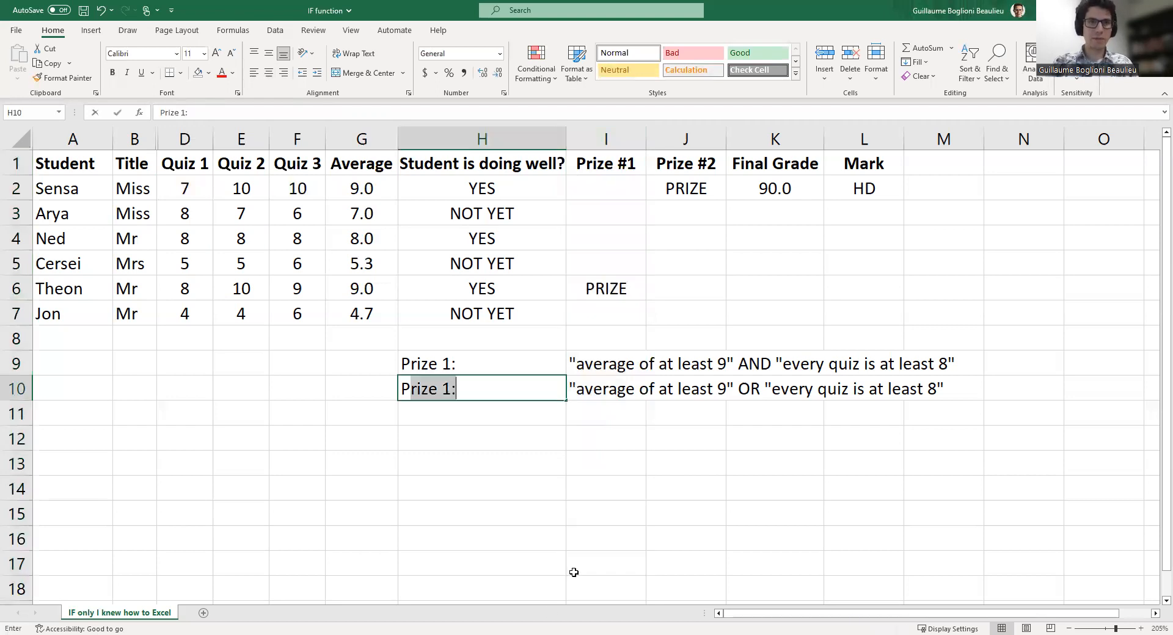
{"action": "key", "text": "BackSpace"}
{"action": "key", "text": "BackSpace"}
{"action": "type", "text": "rize 2:"}
{"action": "key", "text": "Return"}
{"action": "key", "text": "Up"}
{"action": "key", "text": "Right"}
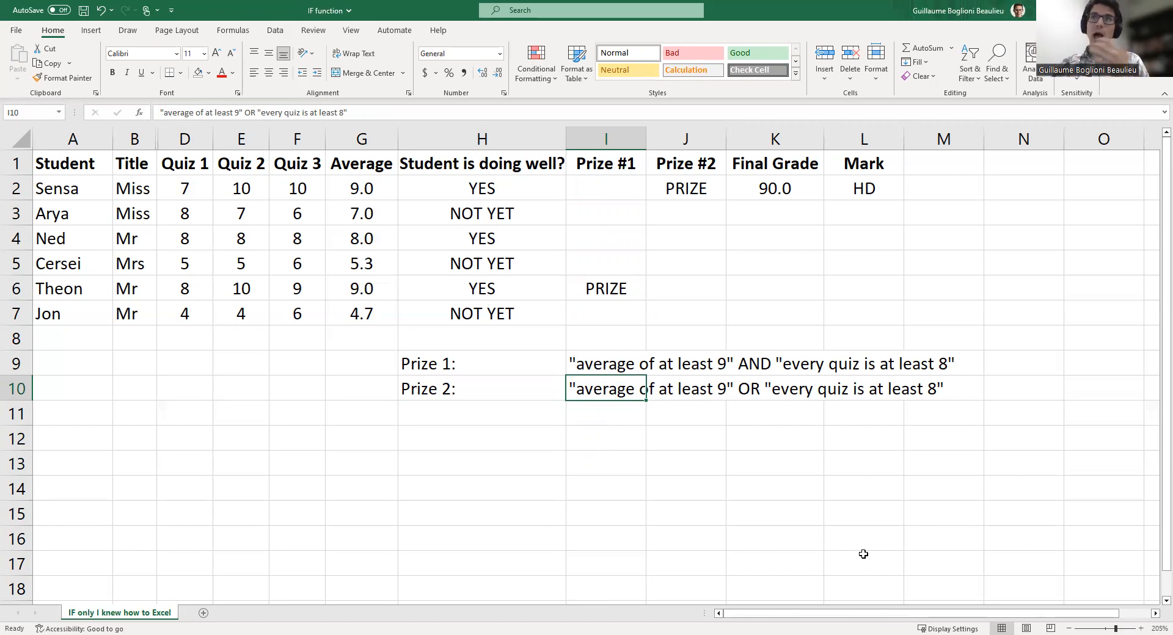
Replace AVERAGE(D2:F2) with a reference to G2 in the Prize #2 formula in J2.
{"action": "left_click", "coordinate": [681, 183]}
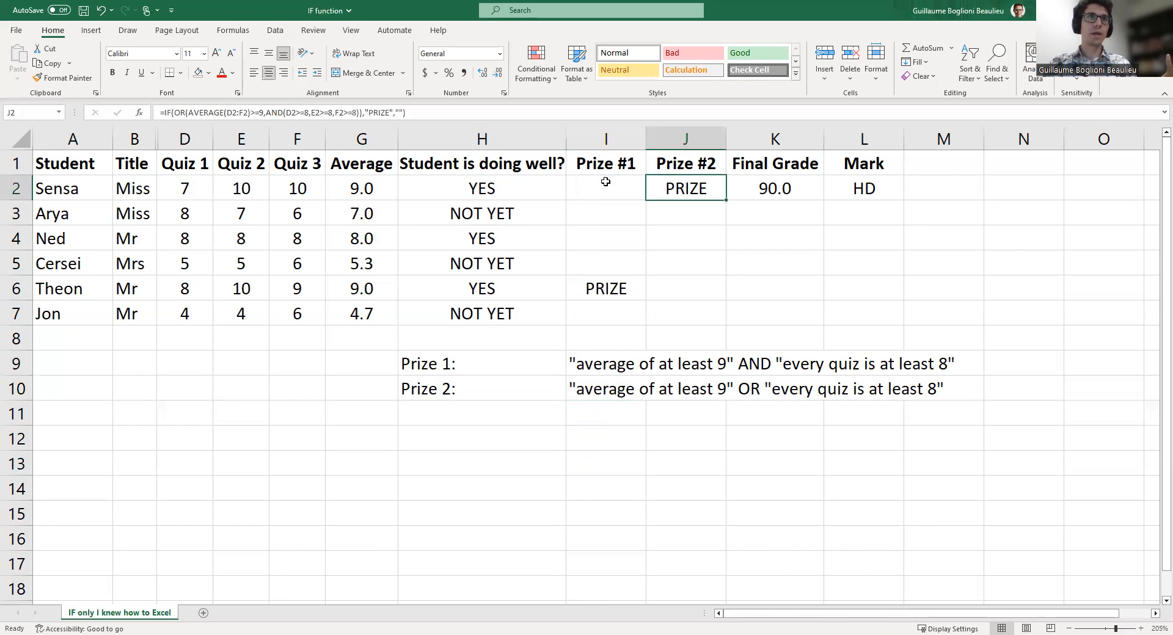
{"action": "left_click", "coordinate": [190, 113]}
{"action": "left_click_drag", "start_coordinate": [191, 113], "coordinate": [253, 115]}
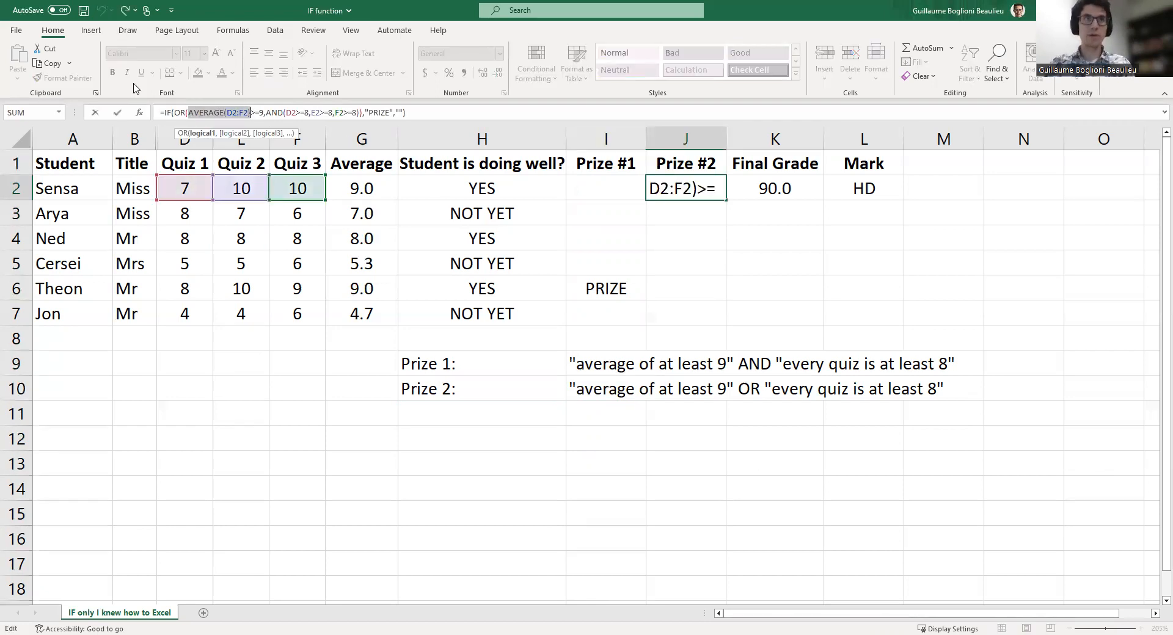
{"action": "key", "text": "ctrl+x"}
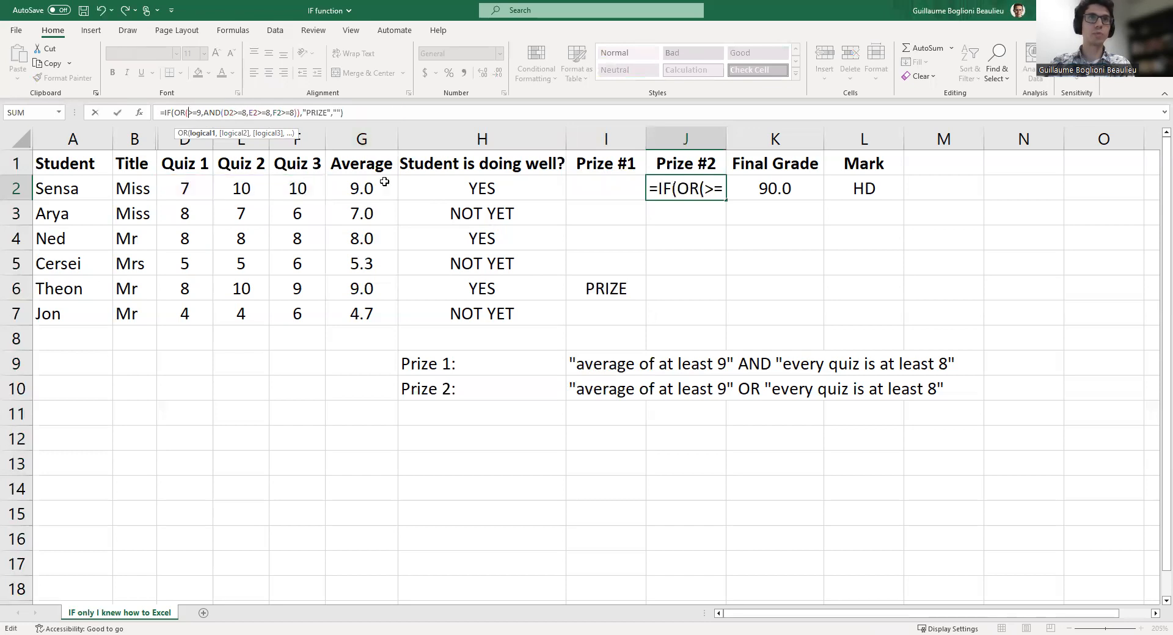
{"action": "left_click", "coordinate": [361, 190]}
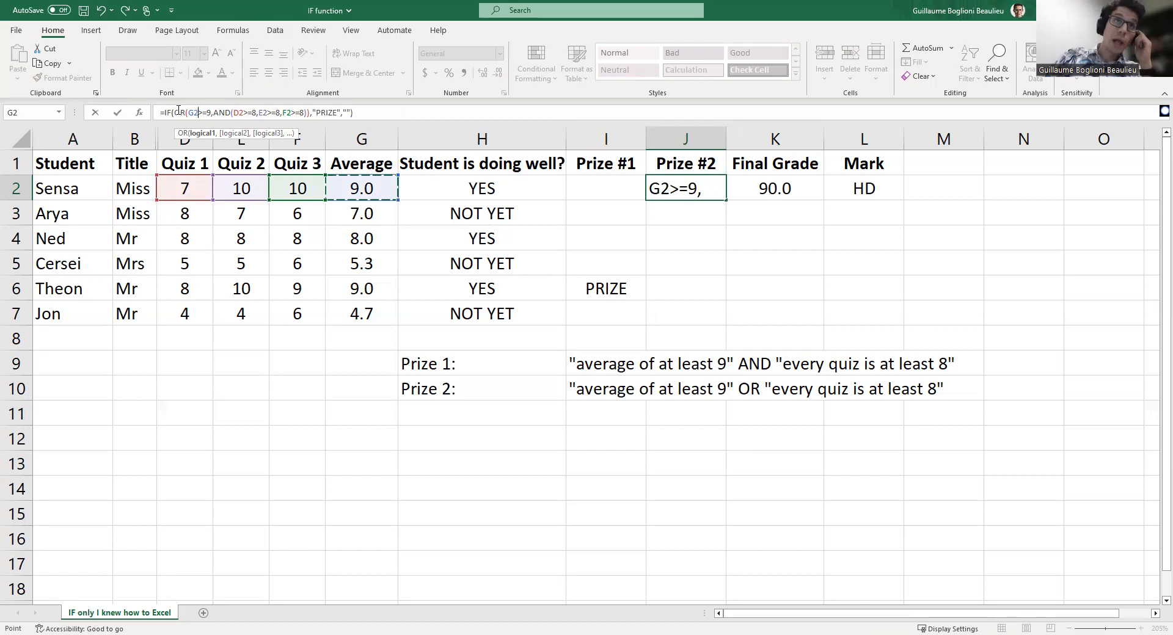
Examine the logical test of J2's formula: the OR function, its G2>=9 condition and the nested AND on the three quizzes.
{"action": "double_click", "coordinate": [178, 112]}
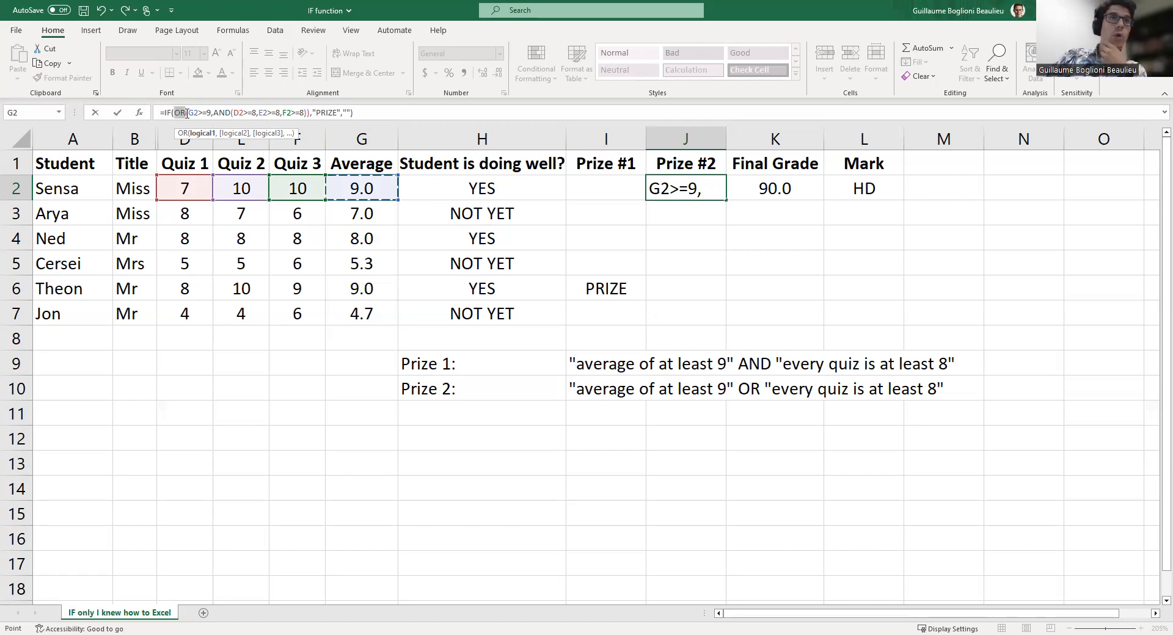
{"action": "left_click", "coordinate": [192, 113]}
{"action": "left_click_drag", "start_coordinate": [188, 113], "coordinate": [212, 112]}
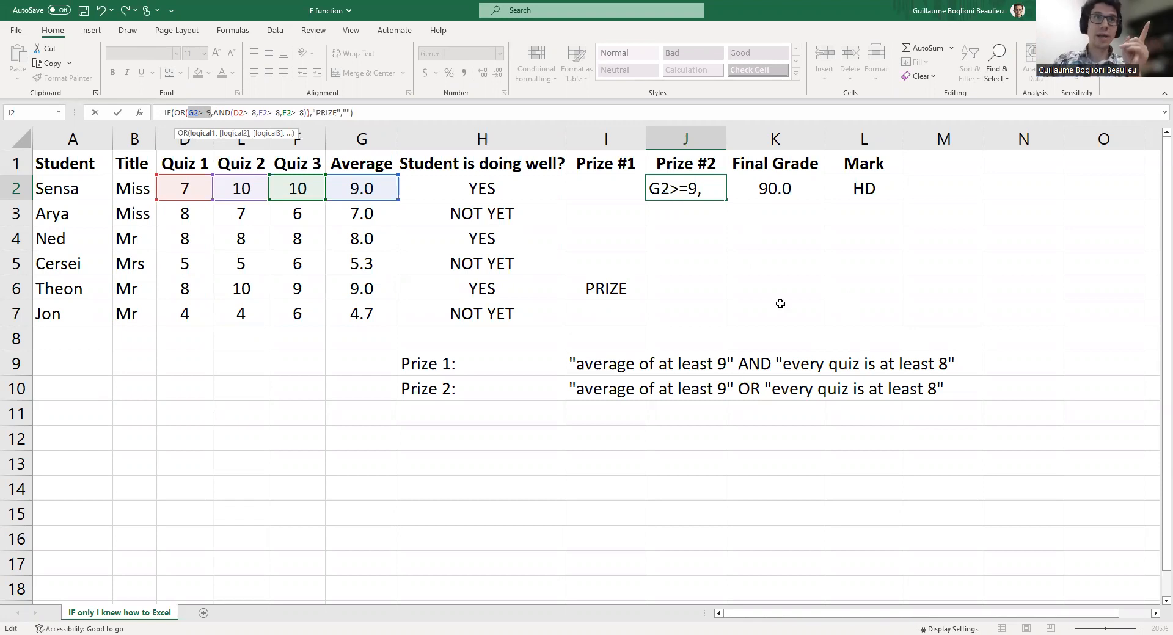
{"action": "left_click_drag", "start_coordinate": [213, 112], "coordinate": [304, 113]}
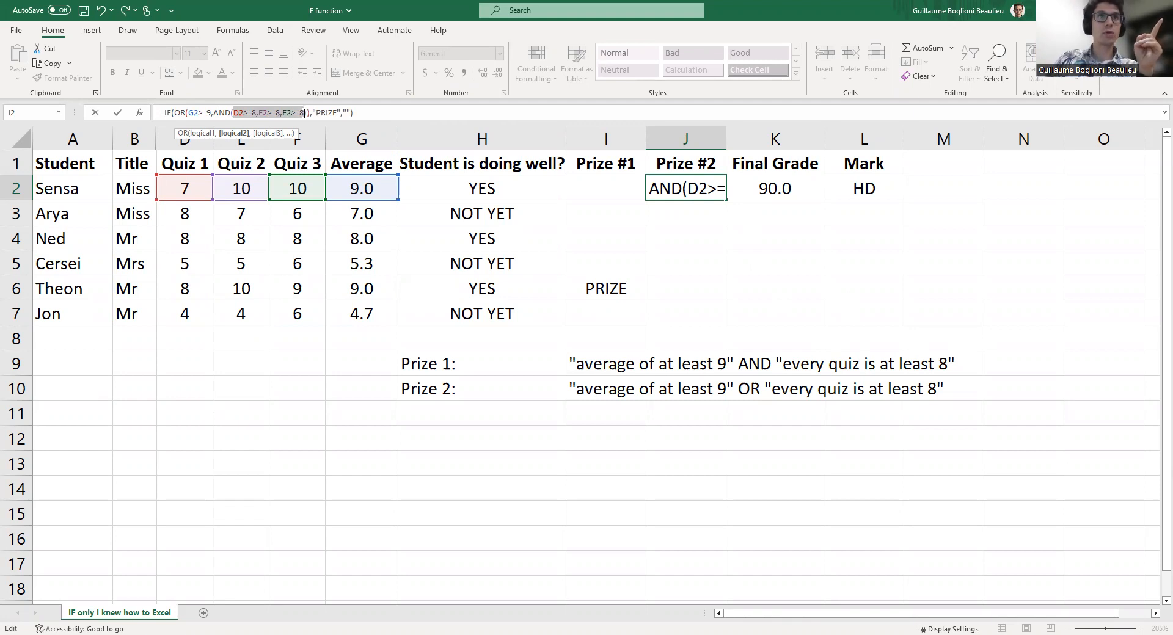
{"action": "left_click_drag", "start_coordinate": [176, 113], "coordinate": [208, 110]}
{"action": "left_click", "coordinate": [189, 112]}
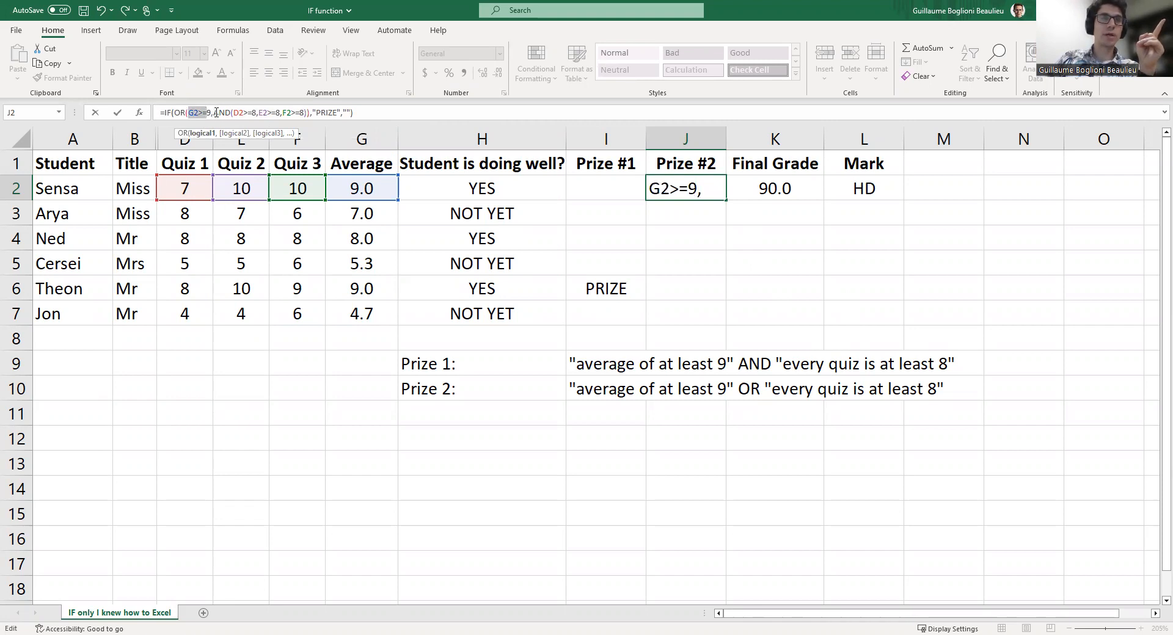
{"action": "left_click_drag", "start_coordinate": [213, 113], "coordinate": [308, 115]}
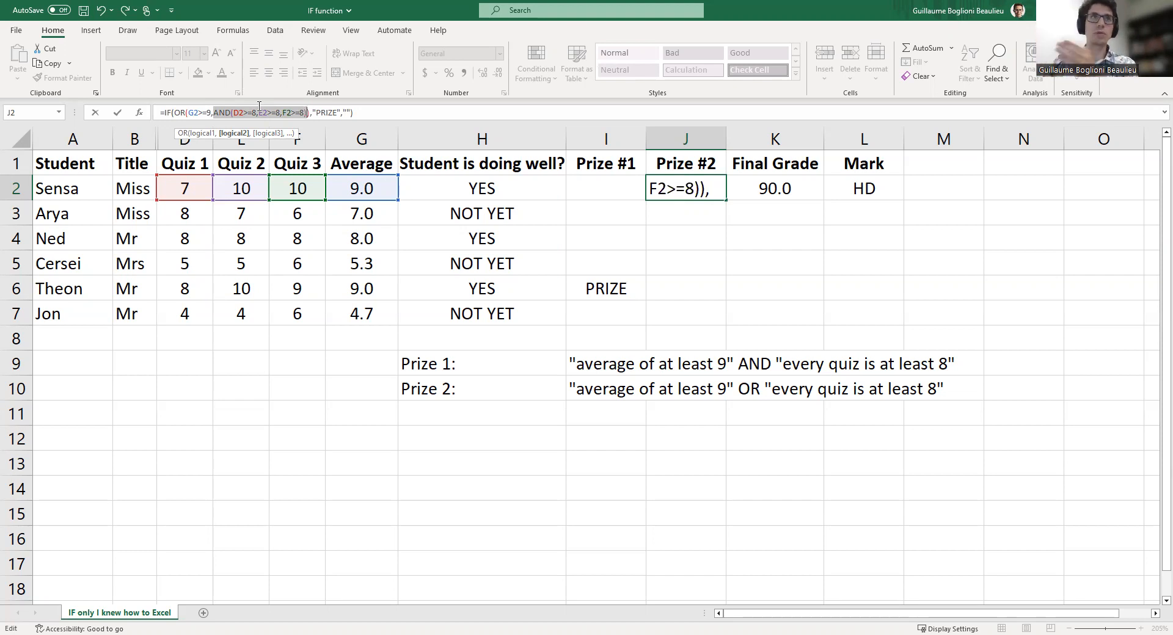
{"action": "left_click", "coordinate": [308, 112]}
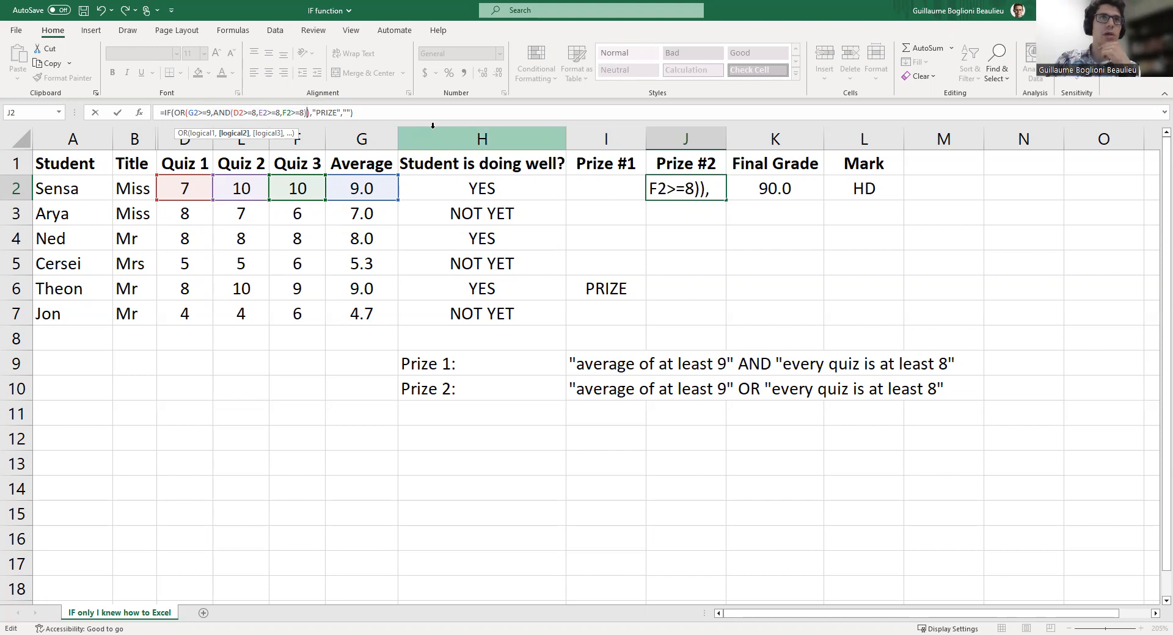
{"action": "left_click", "coordinate": [188, 112]}
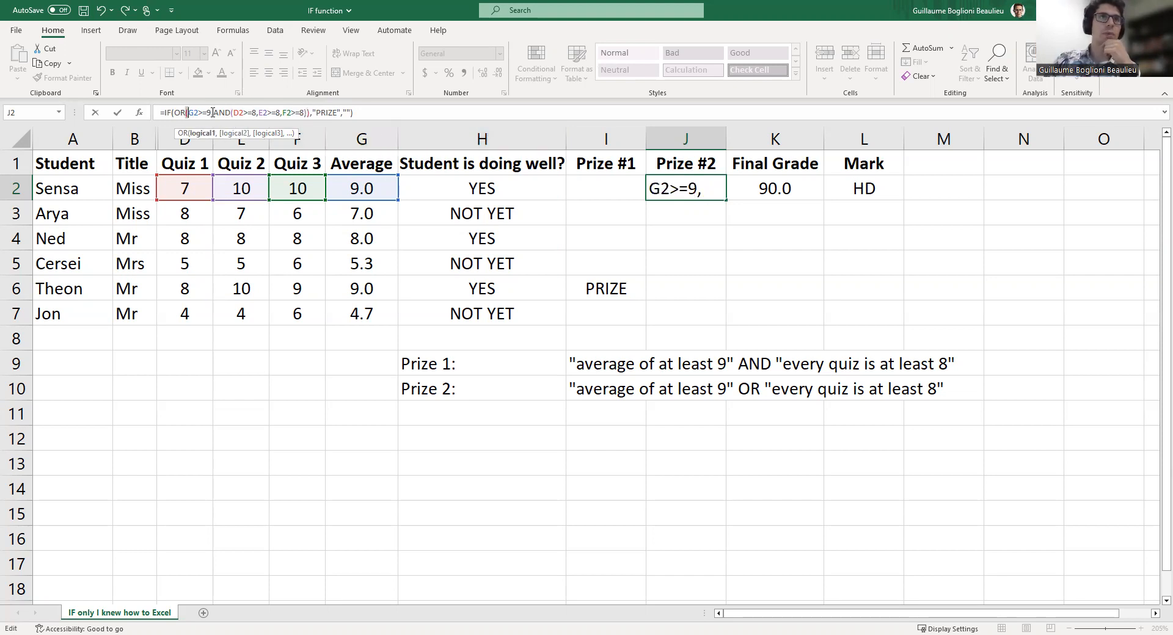
{"action": "left_click_drag", "start_coordinate": [214, 113], "coordinate": [238, 112]}
{"action": "left_click", "coordinate": [305, 112]}
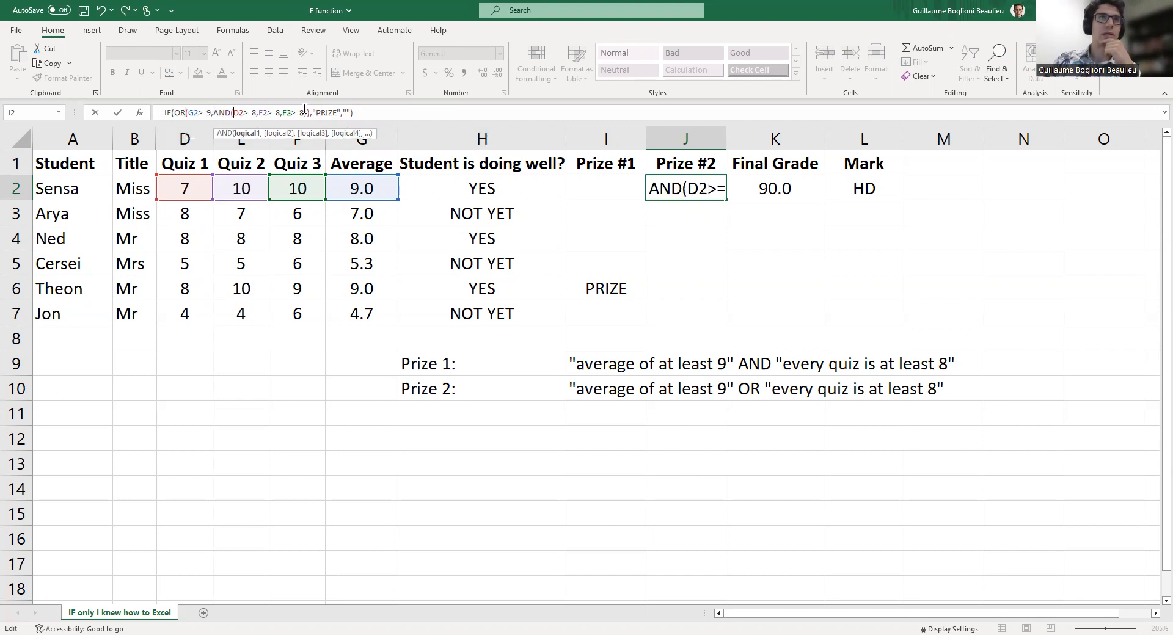
{"action": "type", "text": ")"}
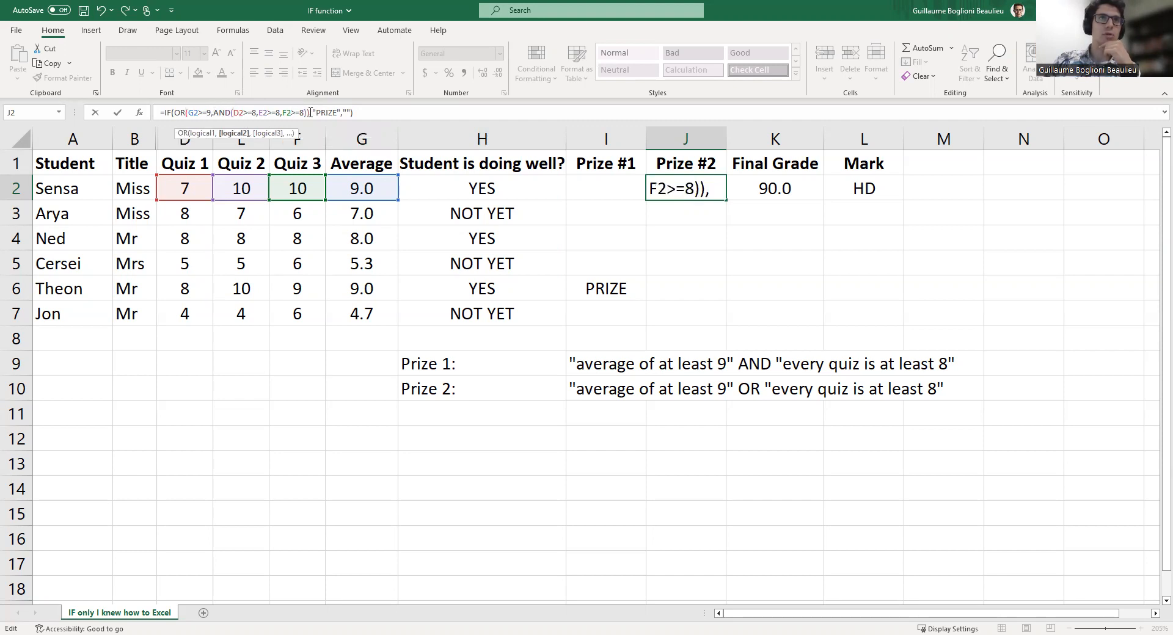
{"action": "left_click", "coordinate": [310, 112]}
{"action": "left_click_drag", "start_coordinate": [176, 113], "coordinate": [311, 106]}
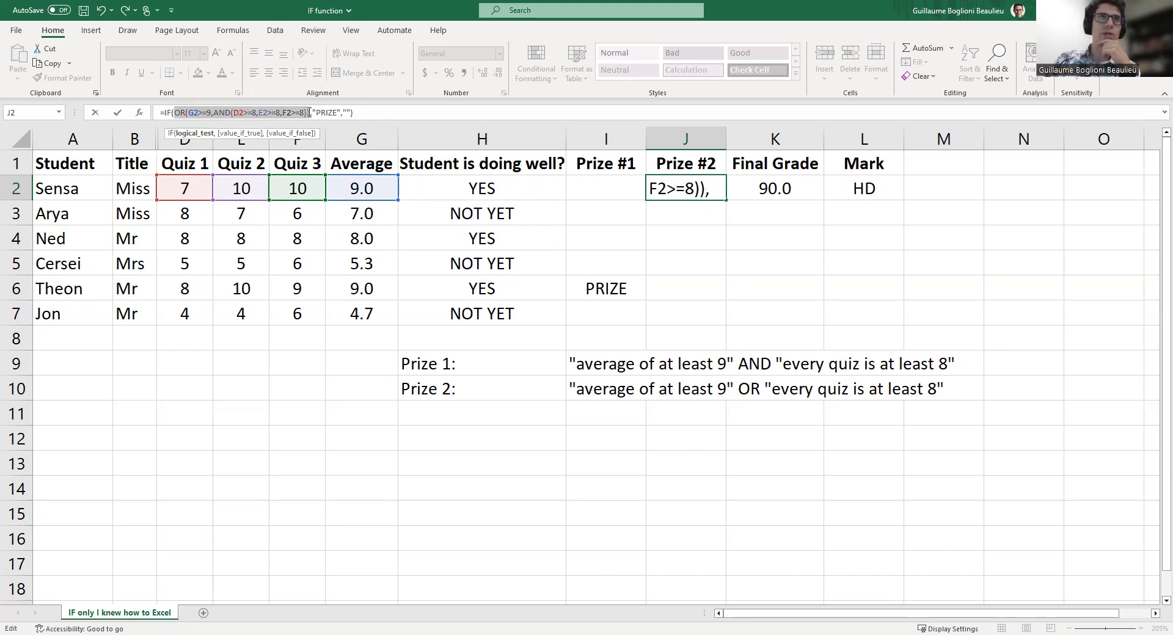
Change the value-if-true text in J2's formula to "PRIZE 2" and commit the formula.
{"action": "key", "text": "Right"}
{"action": "key", "text": "Right"}
{"action": "key", "text": "Right"}
{"action": "key", "text": "Right"}
{"action": "key", "text": "Right"}
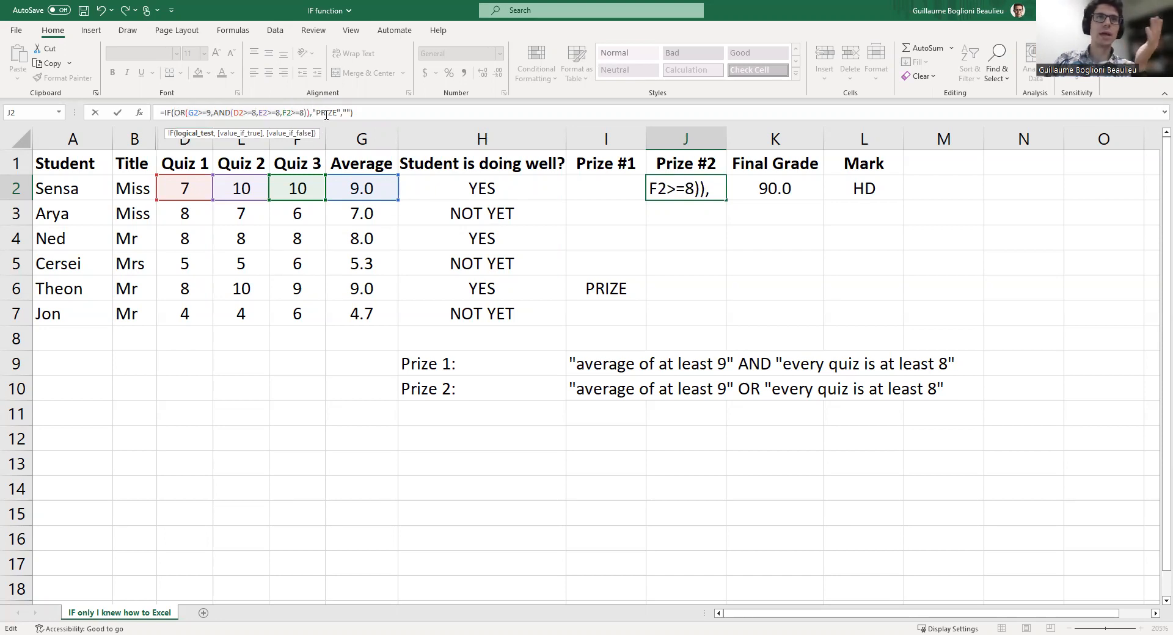
{"action": "key", "text": "Right"}
{"action": "key", "text": "Right"}
{"action": "key", "text": "Right"}
{"action": "type", "text": "2"}
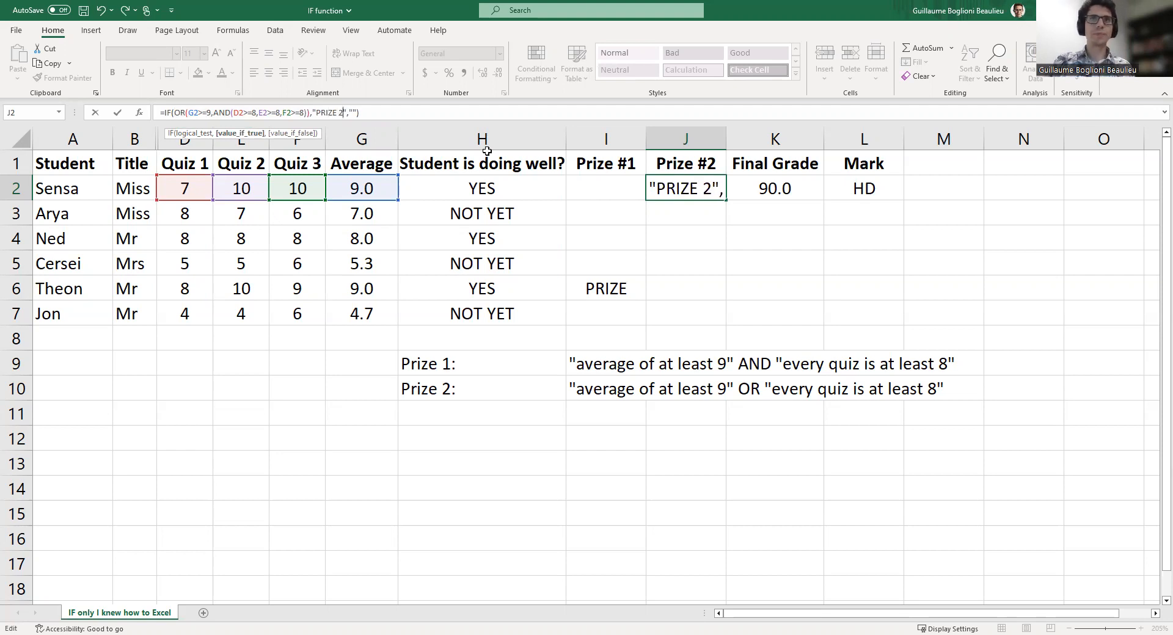
{"action": "key", "text": "Return"}
Check the quiz scores and average in row 2 against the Prize #2 result in J2.
{"action": "left_click", "coordinate": [723, 196]}
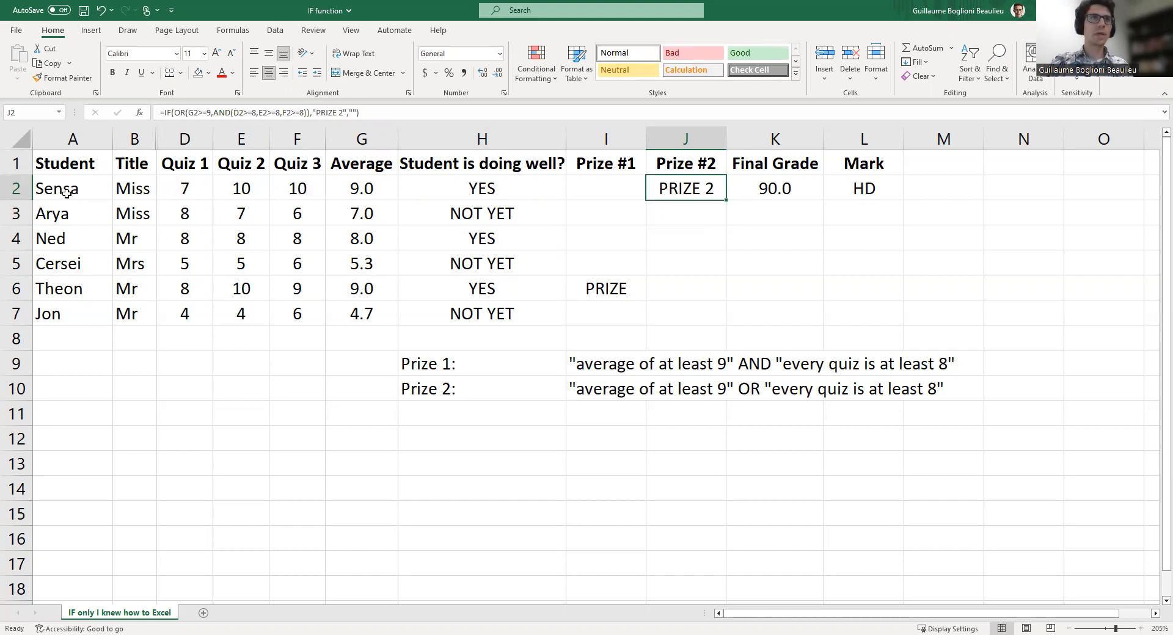
{"action": "left_click", "coordinate": [99, 187]}
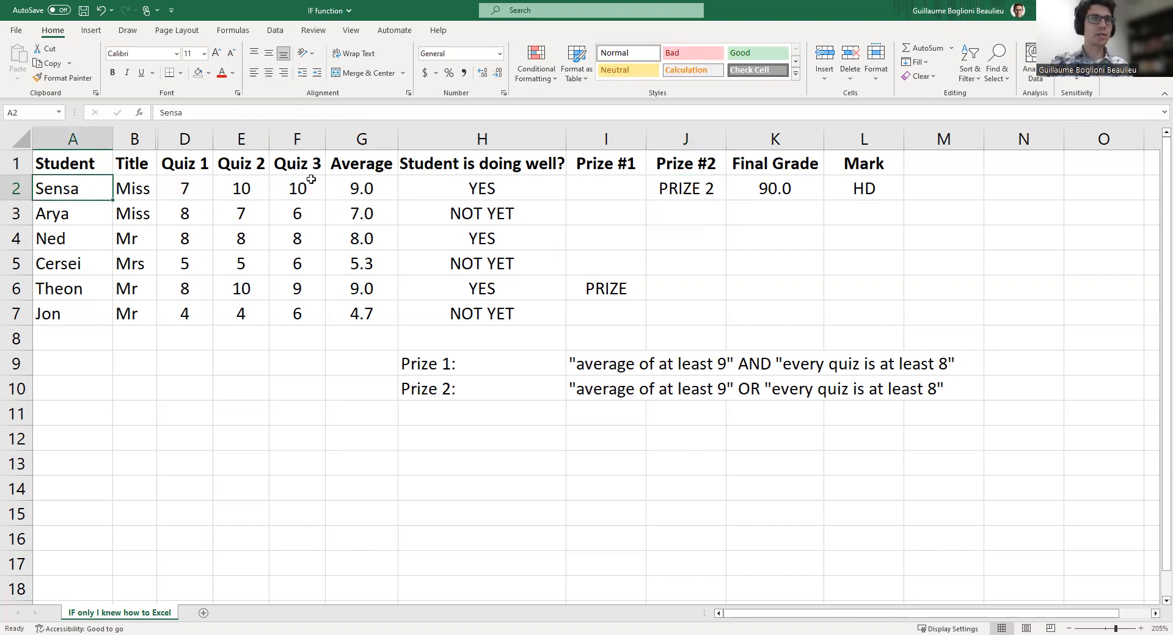
{"action": "left_click_drag", "start_coordinate": [183, 189], "coordinate": [297, 189]}
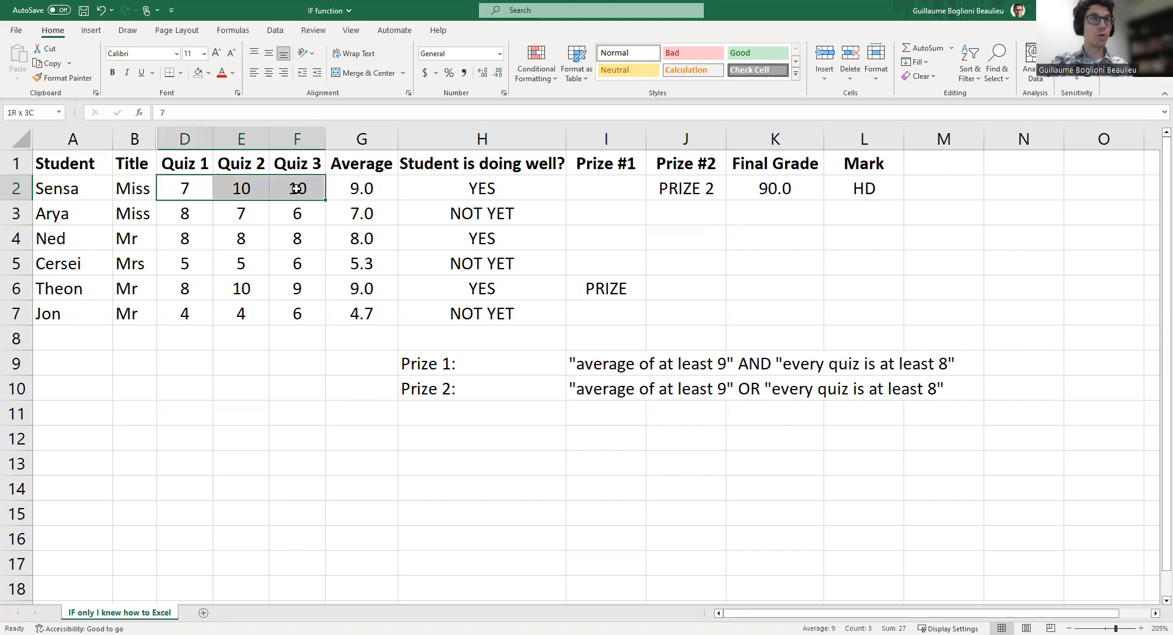
{"action": "left_click", "coordinate": [335, 201]}
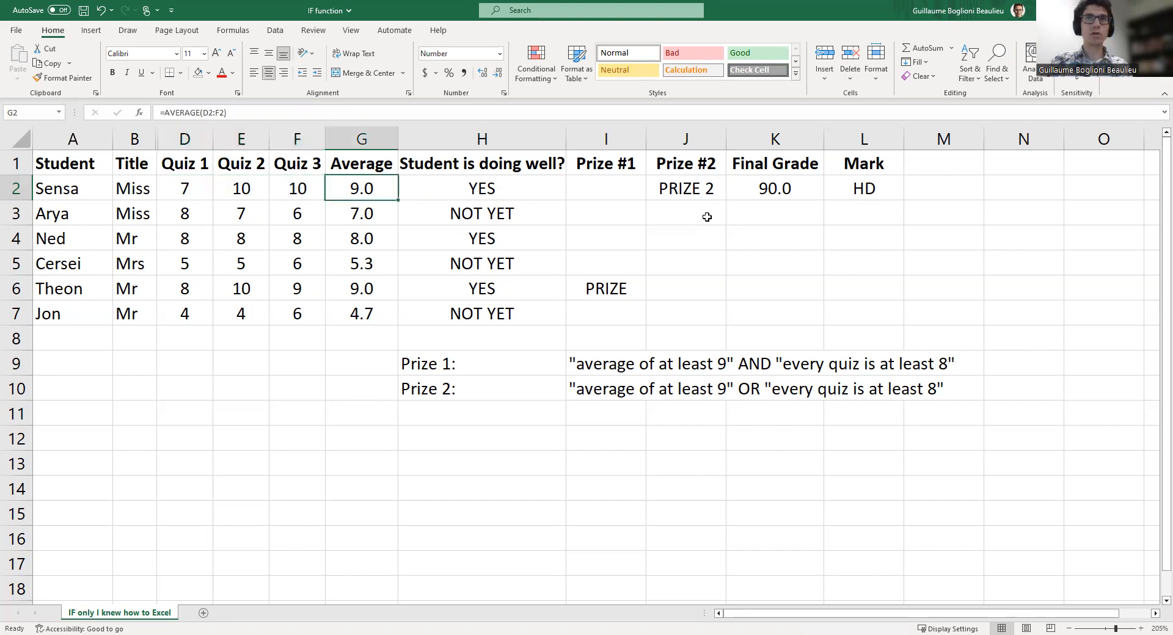
Copy the Prize #2 formula from J2 down through J7.
{"action": "left_click", "coordinate": [703, 187]}
{"action": "left_click_drag", "start_coordinate": [726, 201], "coordinate": [718, 326]}
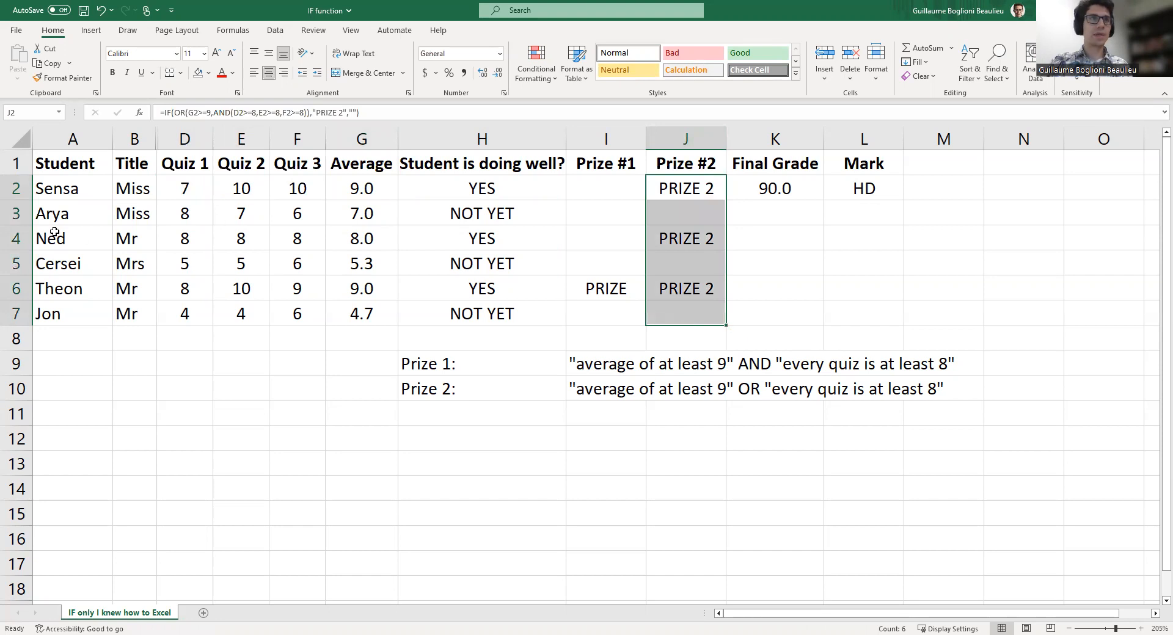
Check the quiz scores in row 4 and the Prize #2 results in J4 and J6 against the prize criteria.
{"action": "left_click", "coordinate": [17, 238]}
{"action": "left_click_drag", "start_coordinate": [184, 239], "coordinate": [291, 241]}
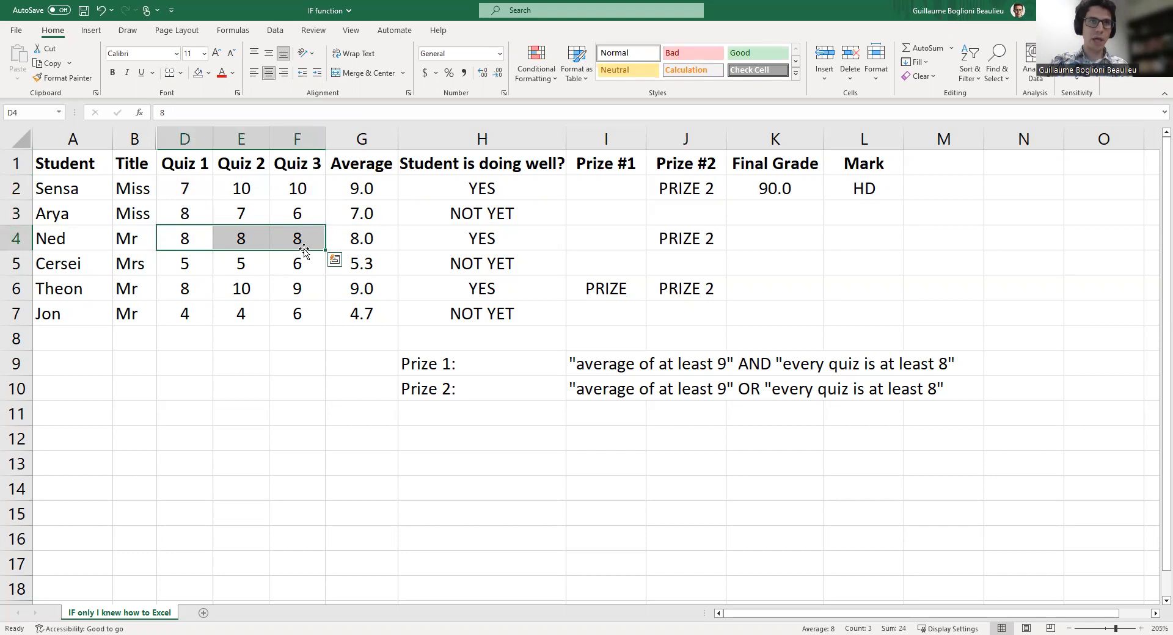
{"action": "left_click", "coordinate": [706, 237]}
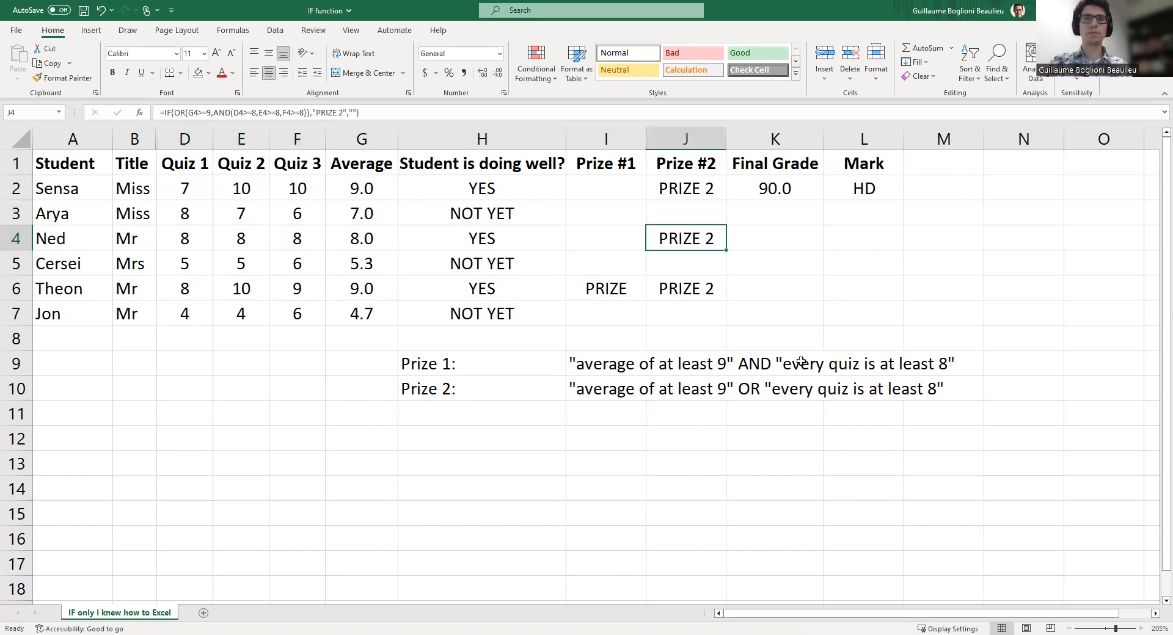
{"action": "left_click", "coordinate": [684, 286]}
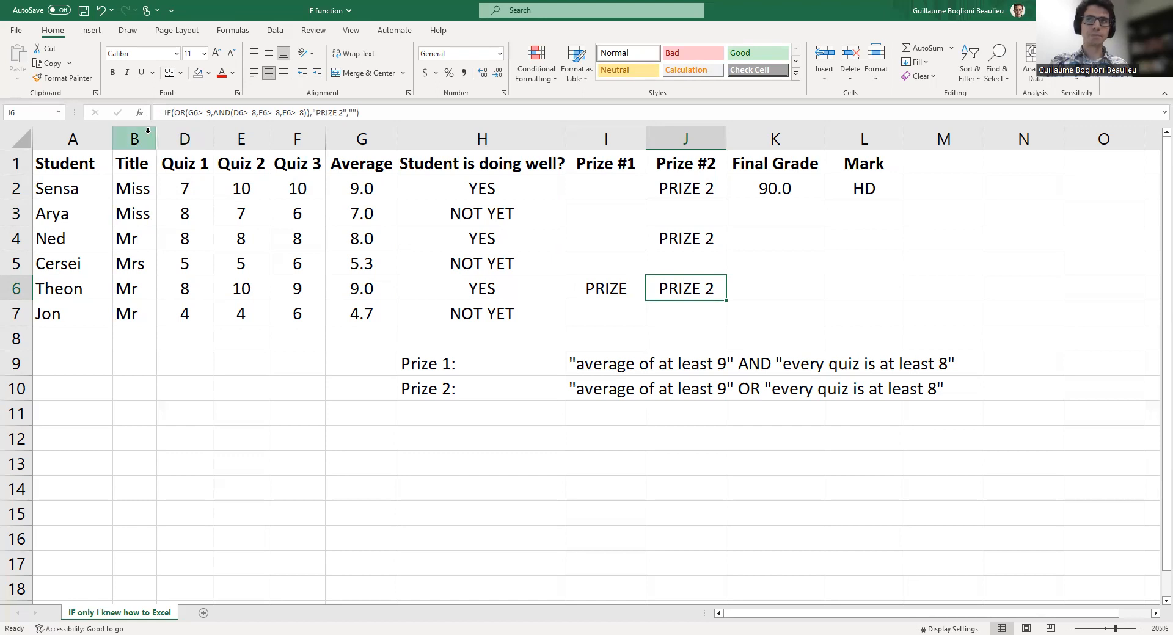
Unhide the Gender column between the Title and Quiz 1 columns.
{"action": "left_click_drag", "start_coordinate": [148, 130], "coordinate": [183, 131]}
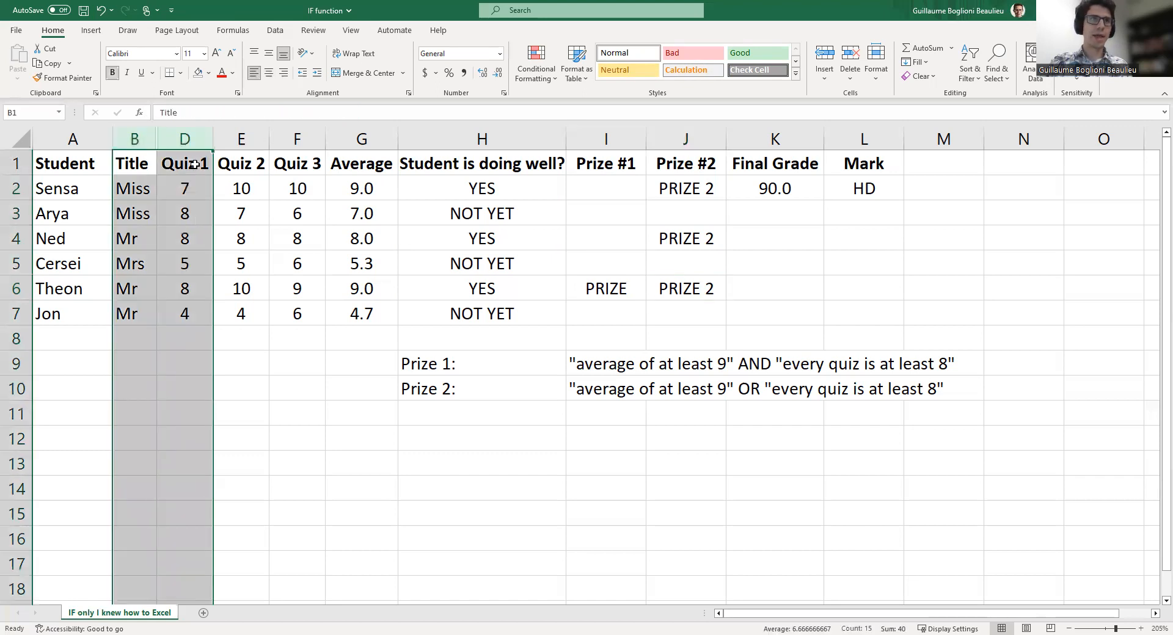
{"action": "right_click", "coordinate": [170, 136]}
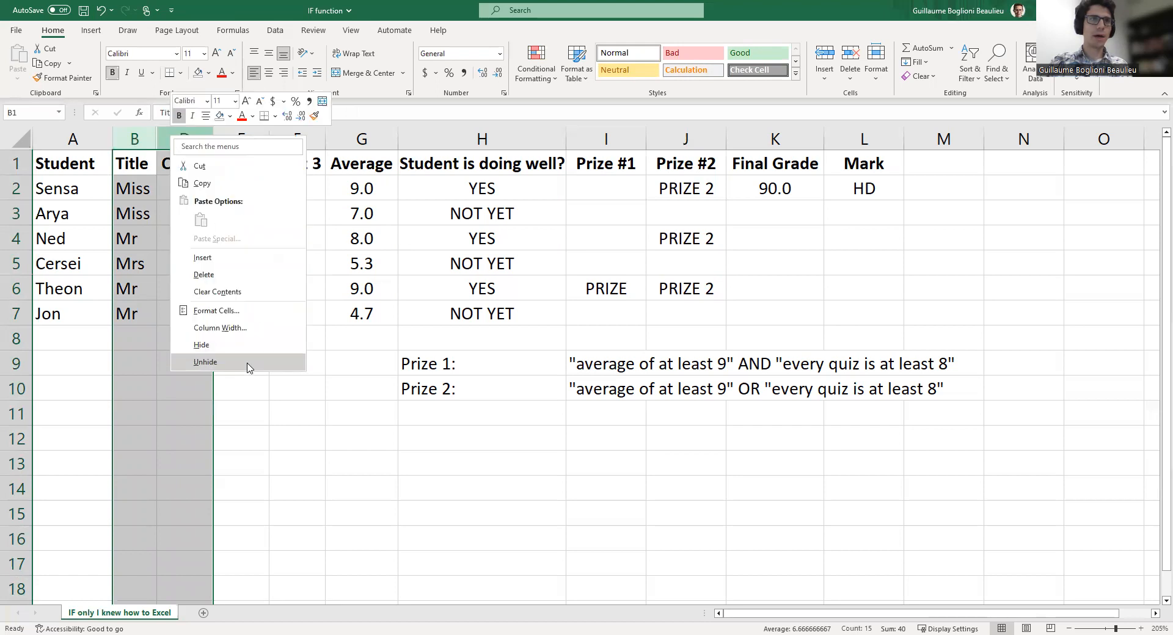
{"action": "left_click", "coordinate": [248, 365]}
{"action": "left_click", "coordinate": [262, 406]}
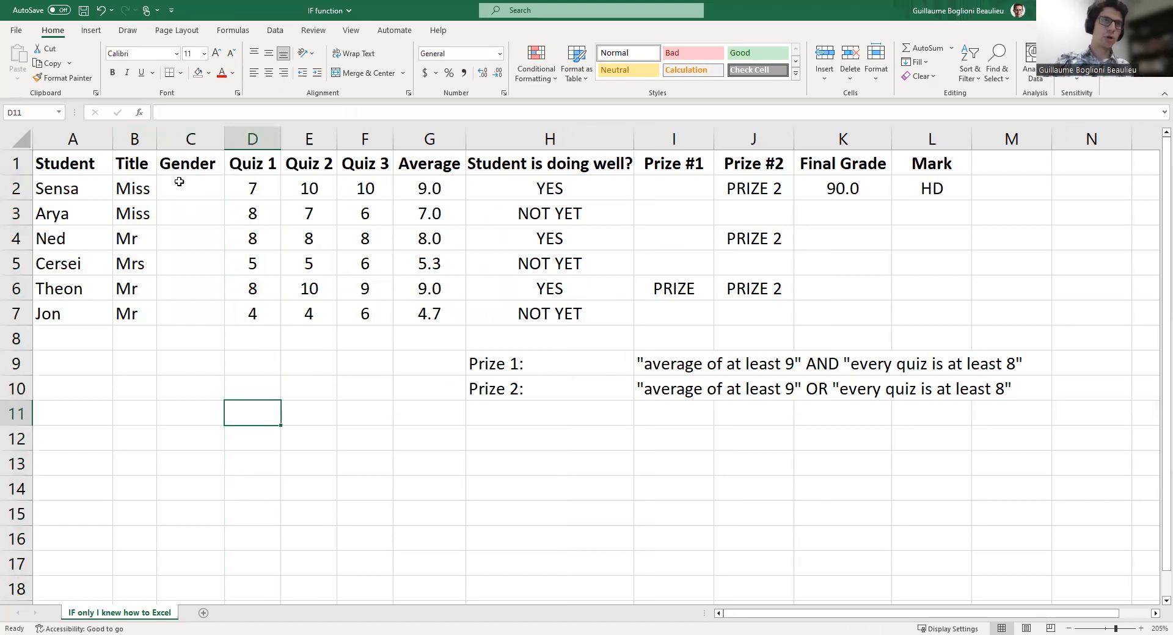
Enter the Gender formula =IF(B2="Miss", "Female", "Male") in C2, deriving the gender from the Title column.
{"action": "left_click", "coordinate": [191, 138]}
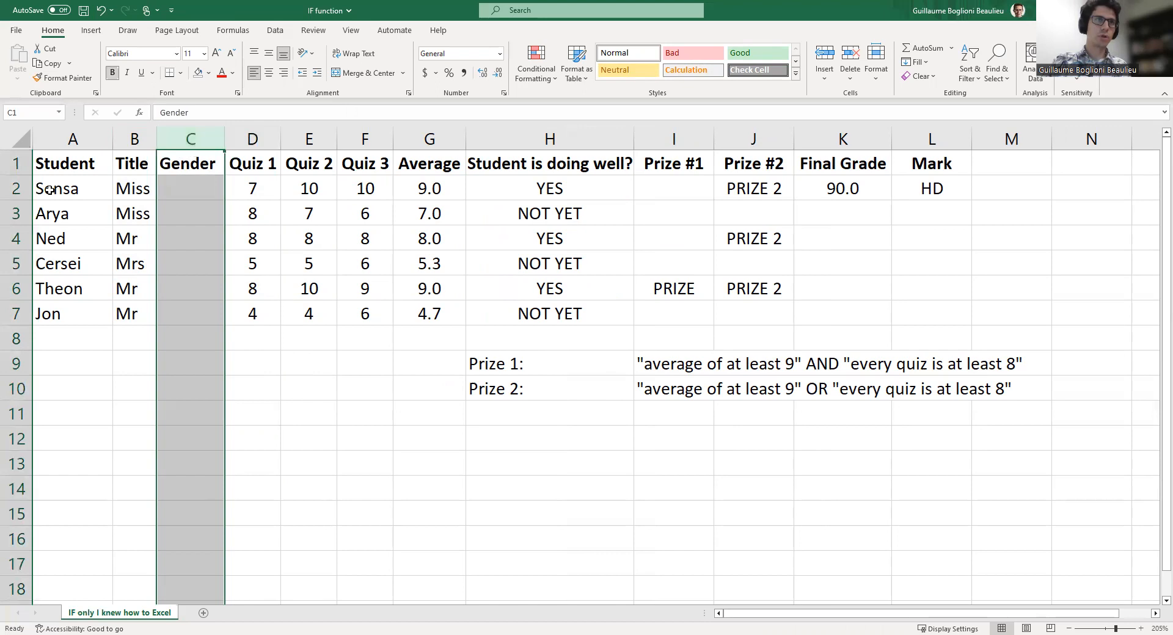
{"action": "left_click", "coordinate": [133, 139]}
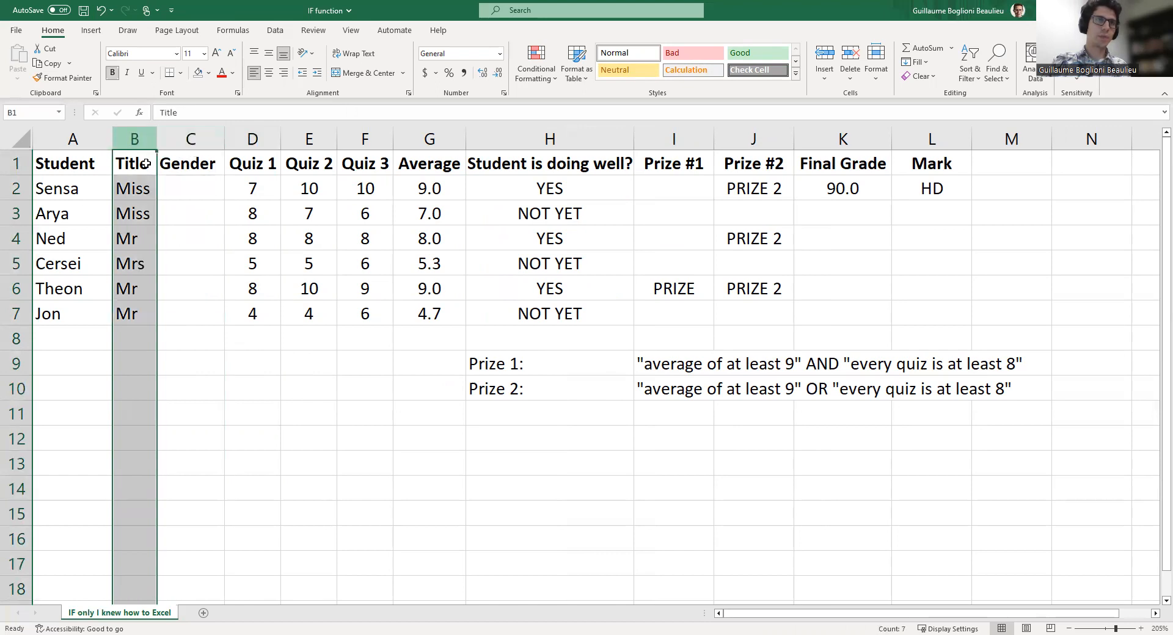
{"action": "left_click", "coordinate": [184, 188]}
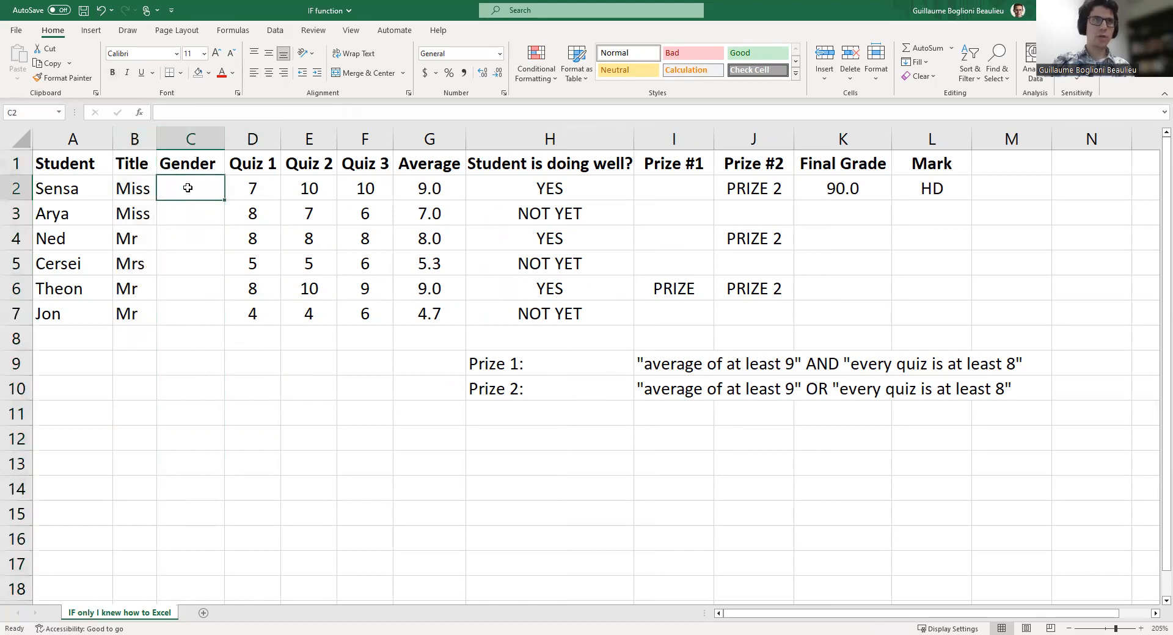
{"action": "type", "text": "="}
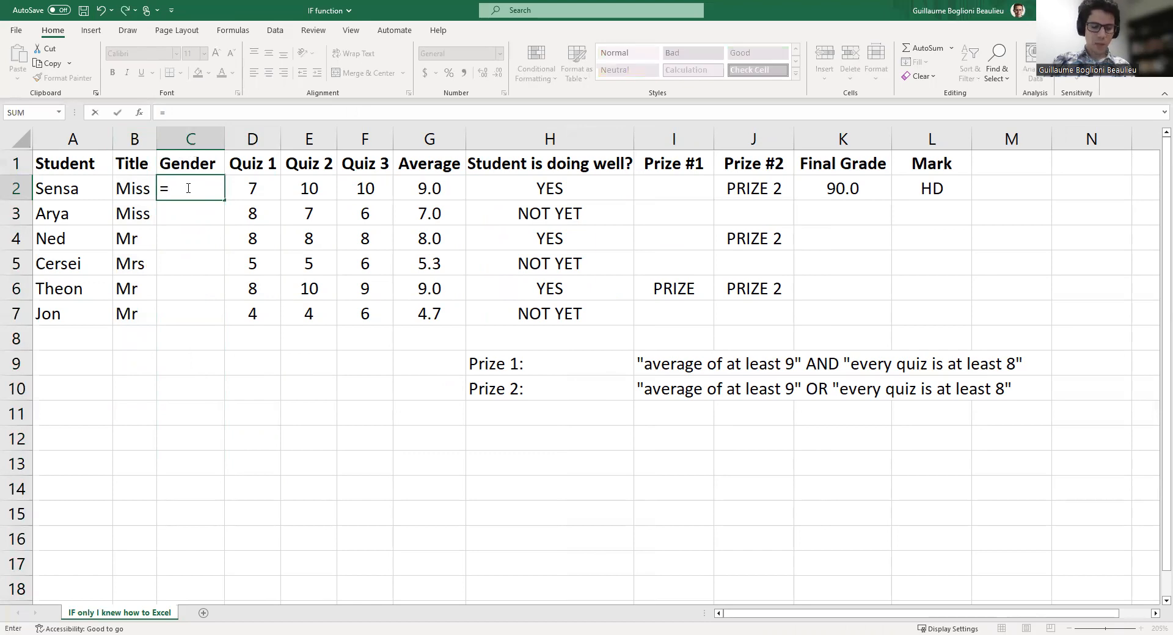
{"action": "type", "text": "if("}
{"action": "left_click", "coordinate": [135, 190]}
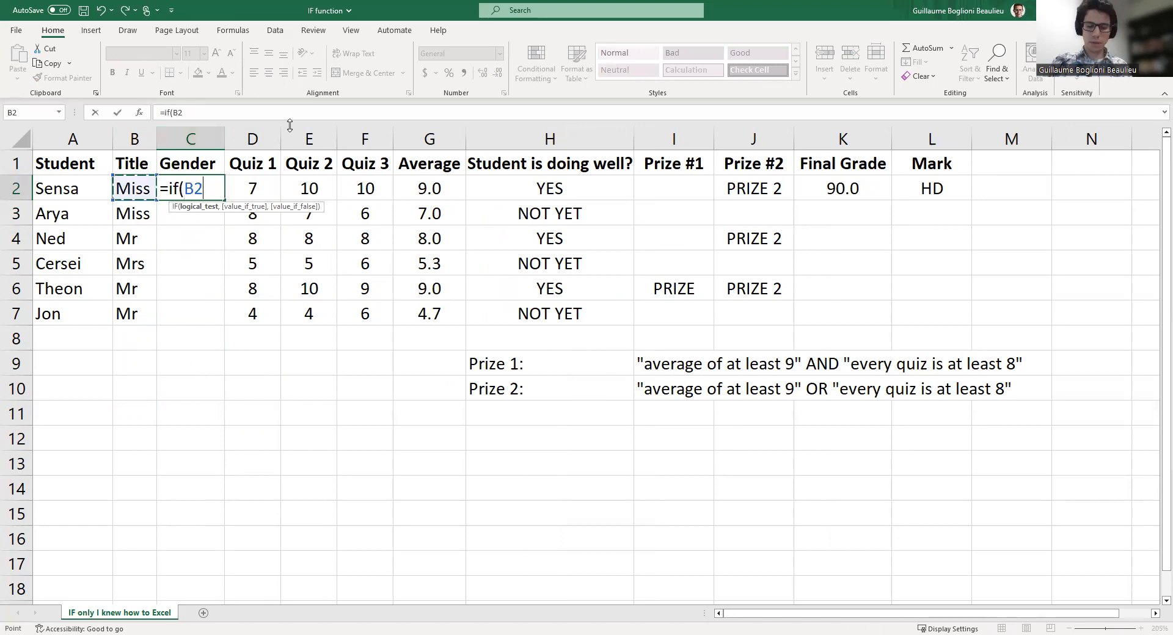
{"action": "type", "text": "="}
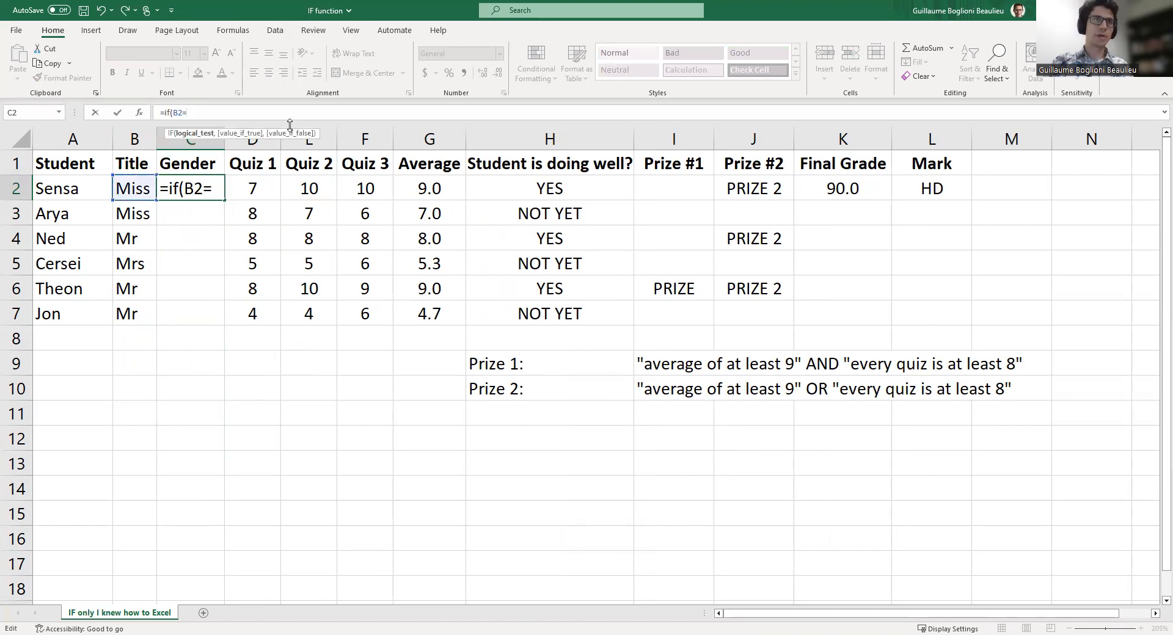
{"action": "type", "text": "\"Miss"}
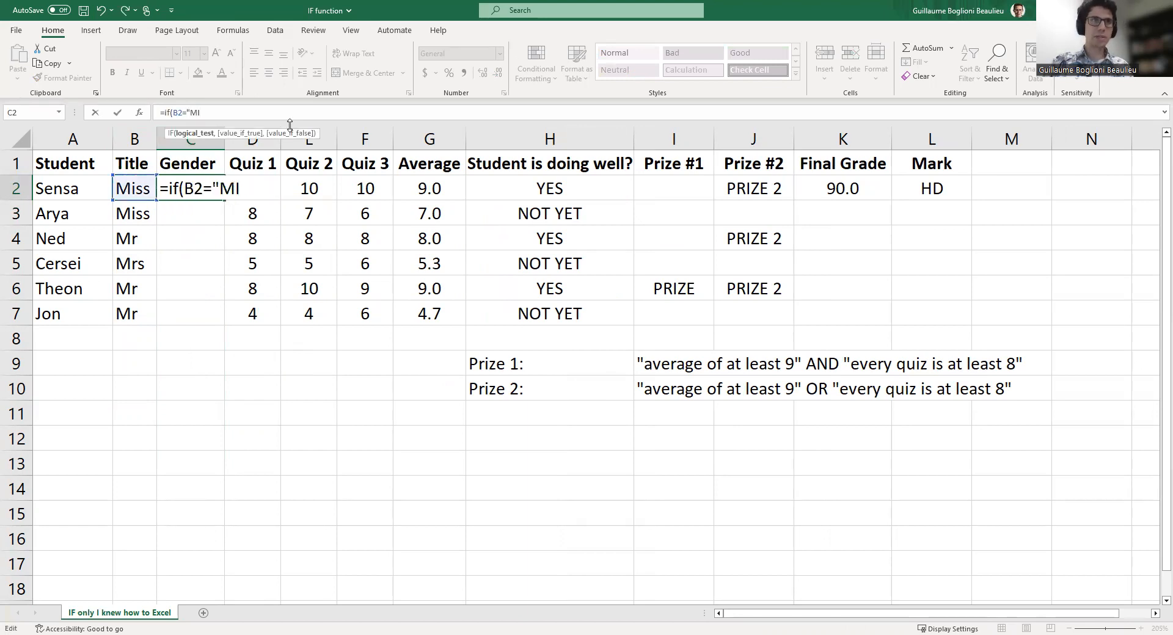
{"action": "key", "text": "BackSpace"}
{"action": "key", "text": "BackSpace"}
{"action": "type", "text": "ss\", \"Female\""}
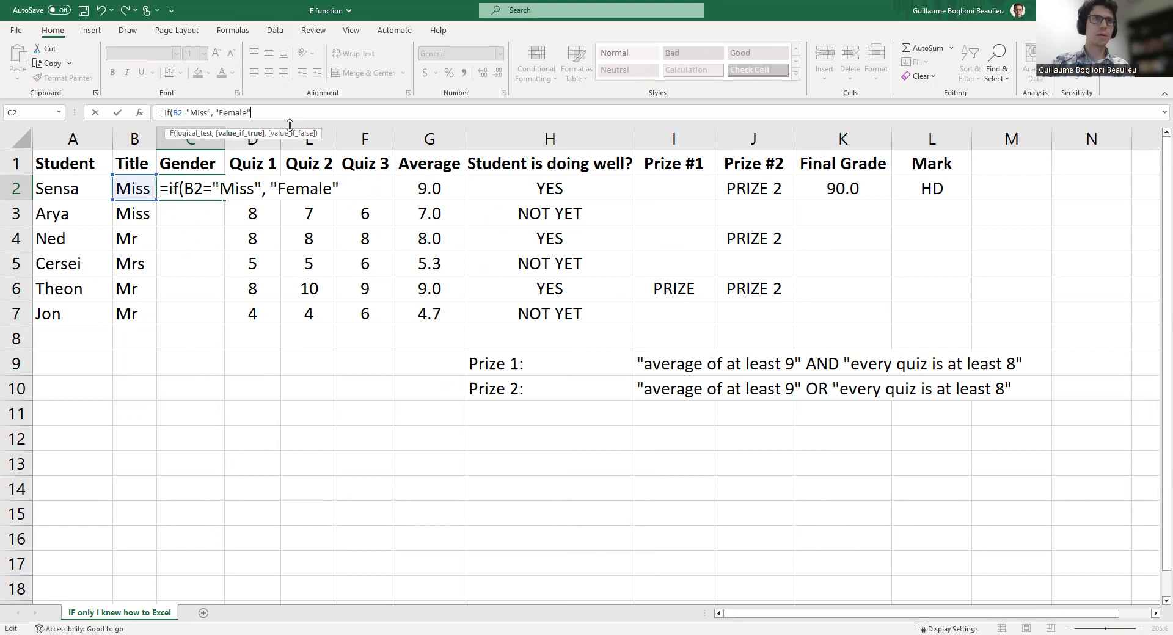
{"action": "type", "text": ", \"Male\""}
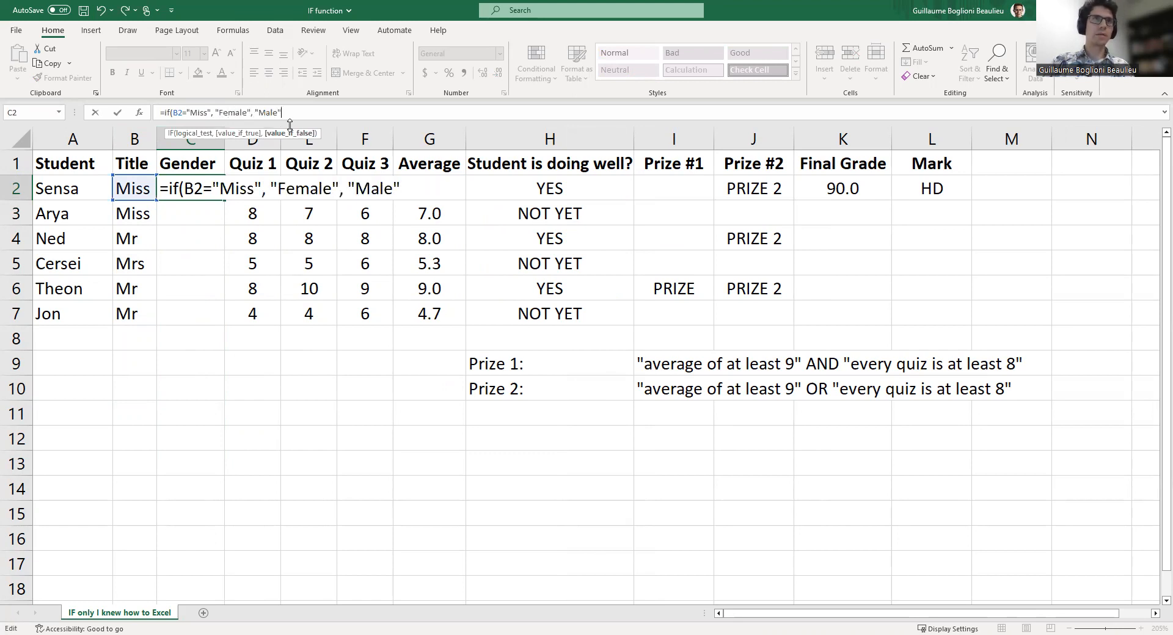
{"action": "type", "text": ")"}
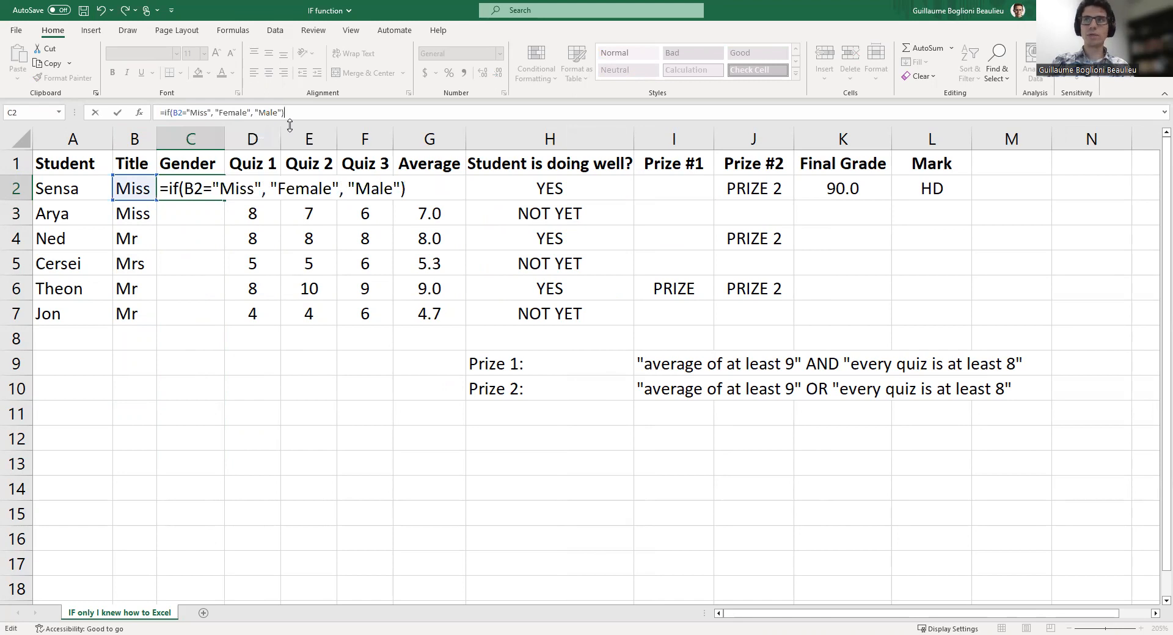
{"action": "key", "text": "Return"}
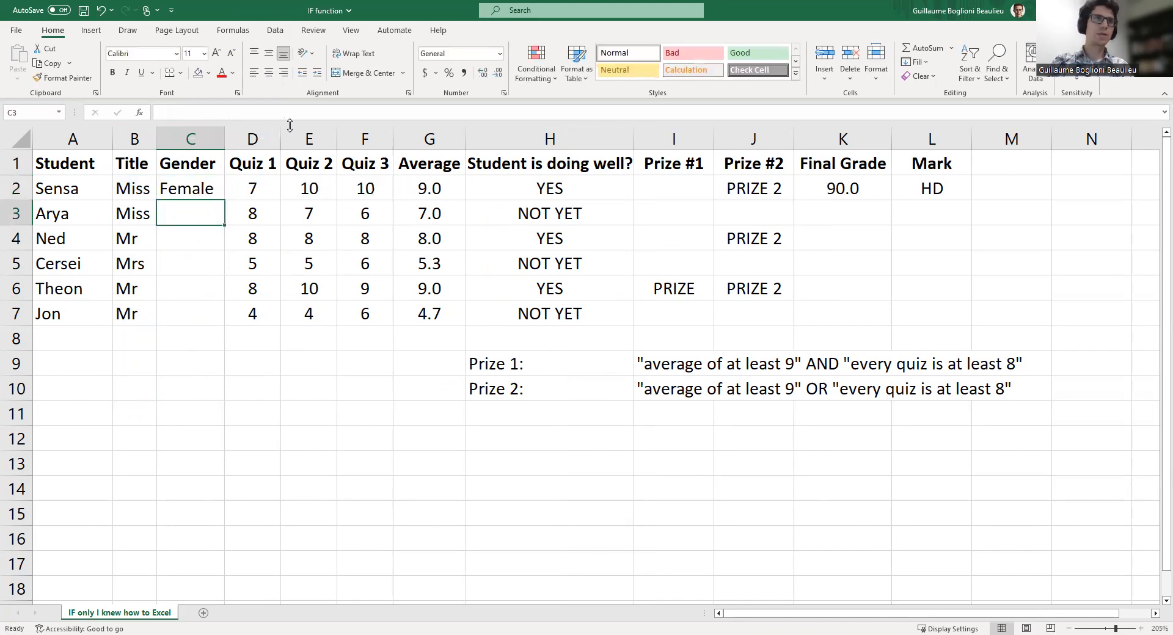
Copy the Gender formula from C2 down through C4 and check the formula in C4.
{"action": "left_click", "coordinate": [208, 188]}
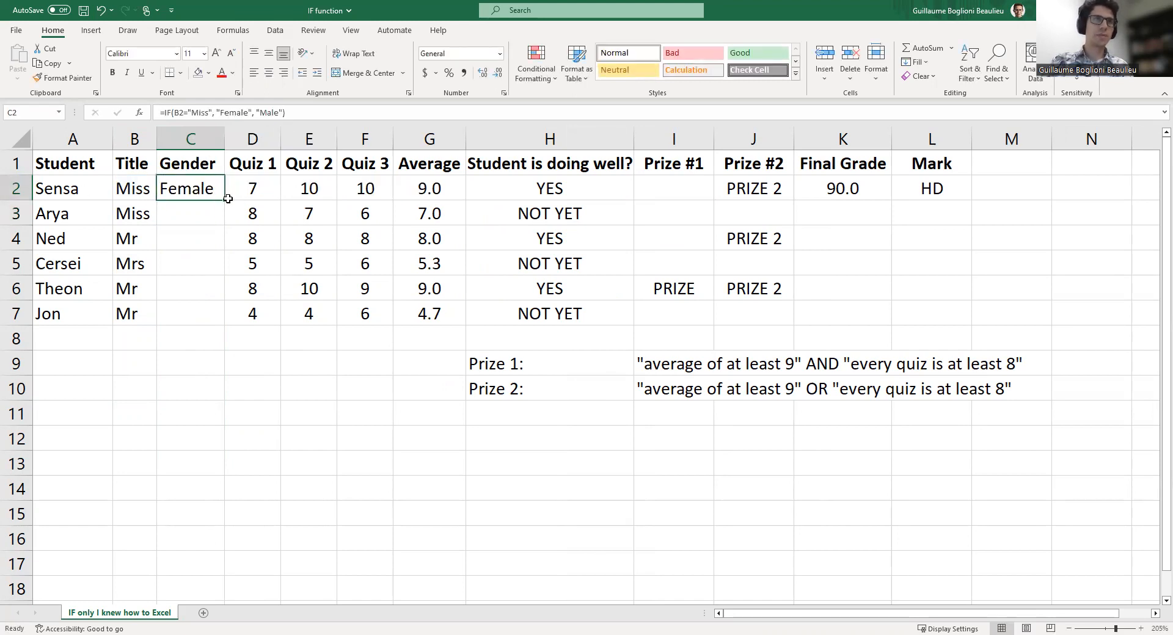
{"action": "left_click_drag", "start_coordinate": [227, 198], "coordinate": [221, 255]}
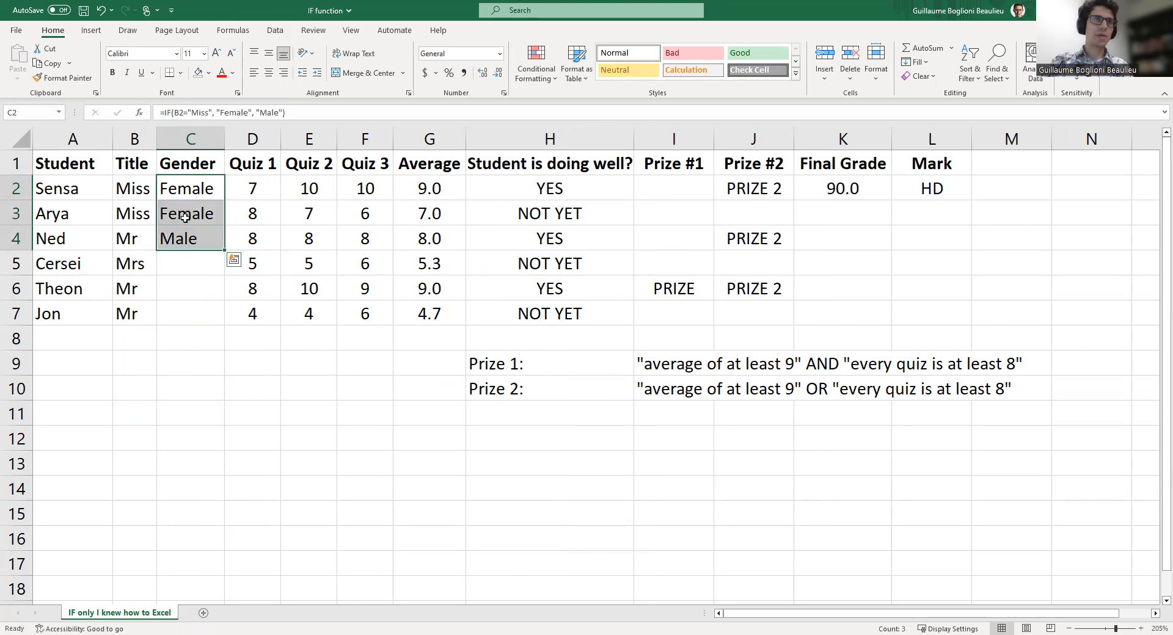
{"action": "left_click", "coordinate": [177, 242]}
{"action": "left_click", "coordinate": [245, 117]}
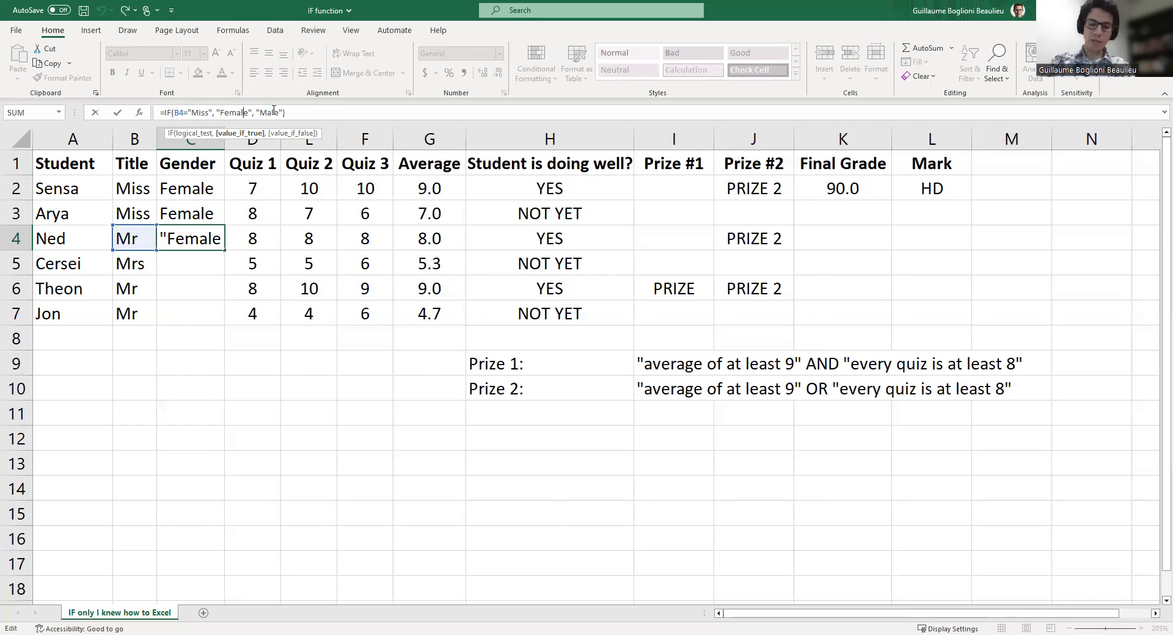
{"action": "key", "text": "Return"}
Copy the Gender formula from C4 down to C5.
{"action": "left_click_drag", "start_coordinate": [38, 238], "coordinate": [116, 235]}
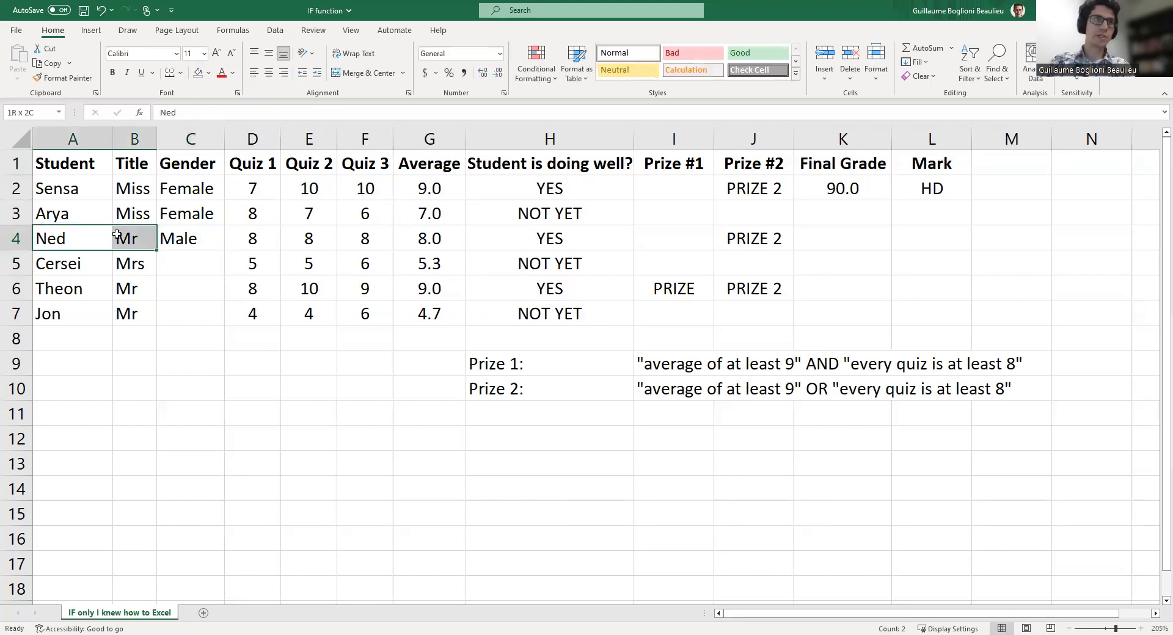
{"action": "left_click", "coordinate": [185, 238]}
{"action": "left_click_drag", "start_coordinate": [225, 273], "coordinate": [221, 274]}
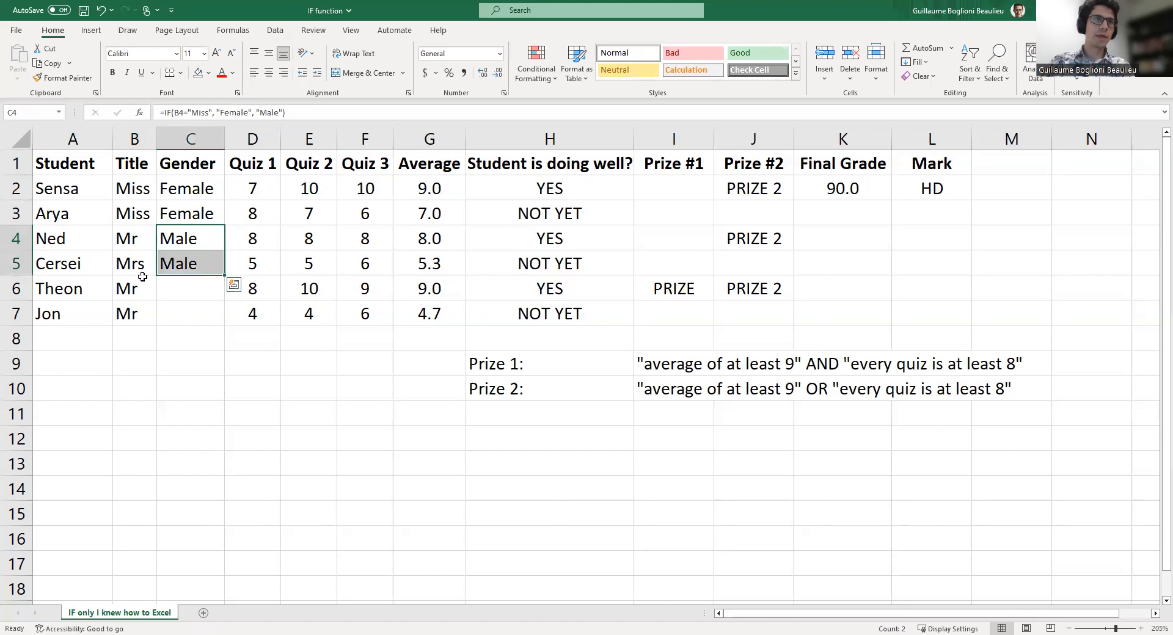
Check the logical test and the value-if-false argument of the Gender formula in C5 against the title in B5.
{"action": "left_click", "coordinate": [152, 263]}
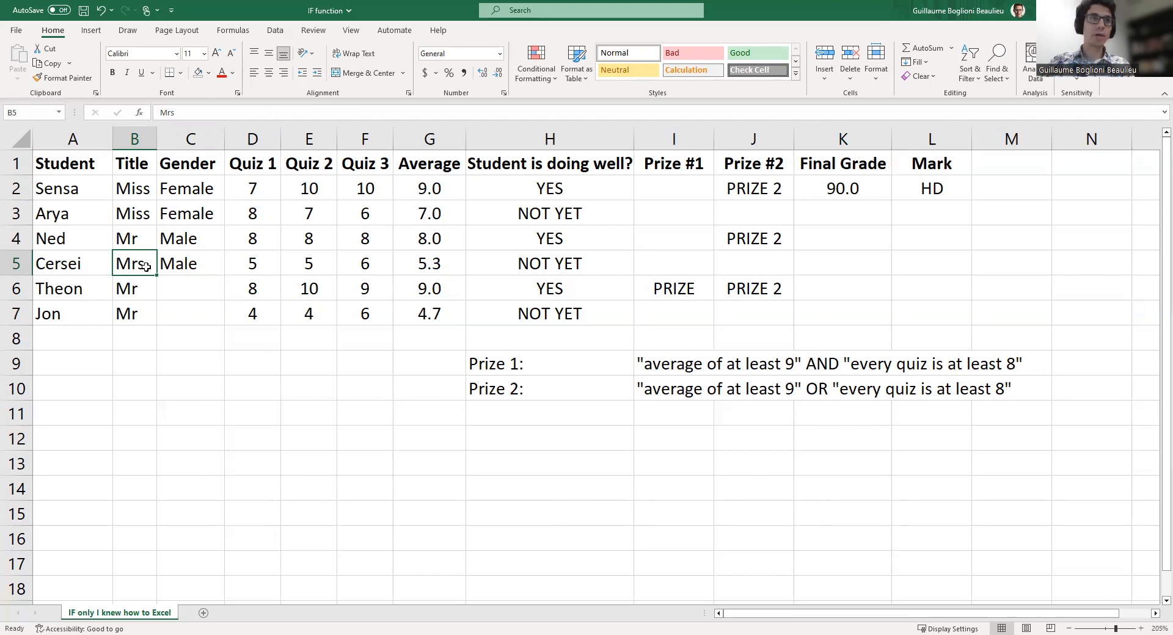
{"action": "left_click", "coordinate": [177, 266]}
{"action": "left_click", "coordinate": [197, 110]}
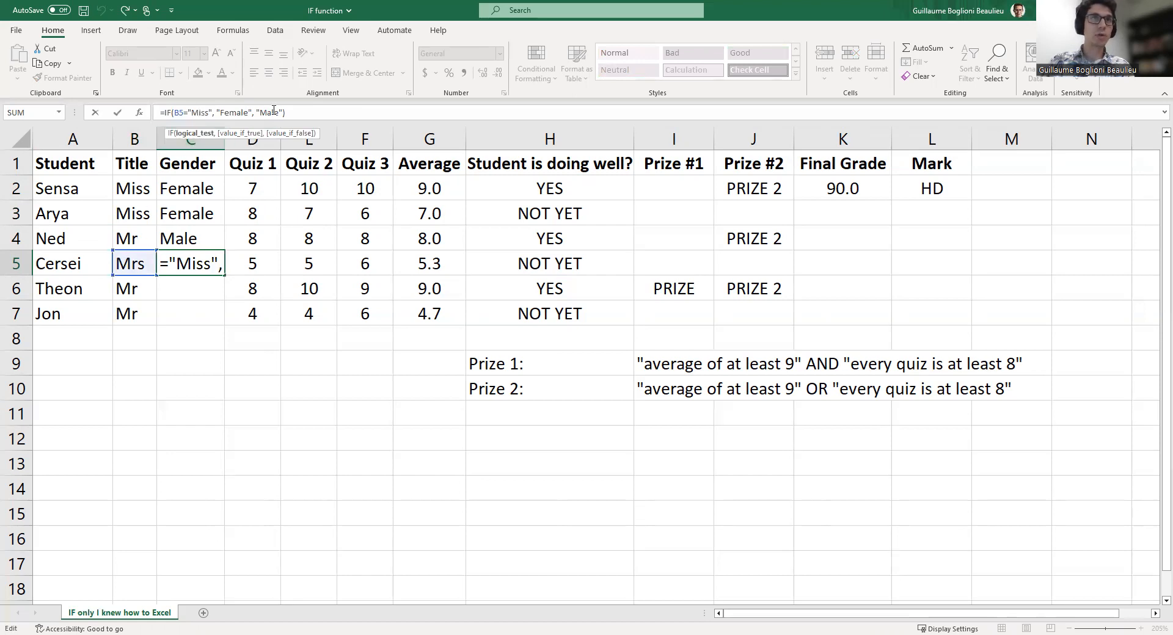
{"action": "left_click", "coordinate": [275, 113]}
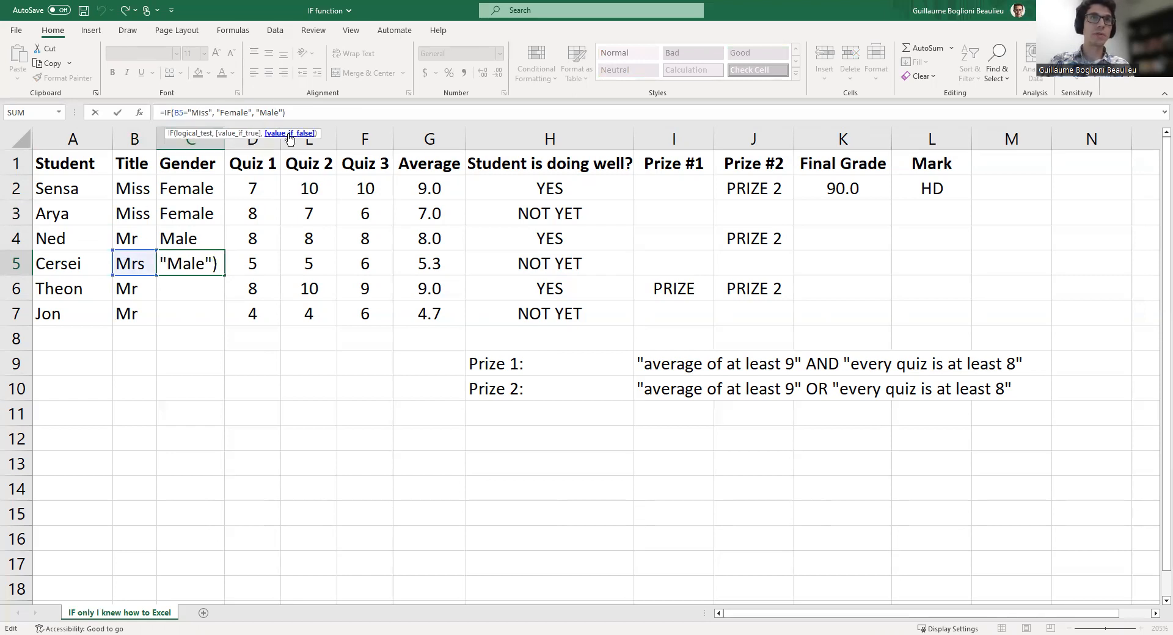
{"action": "left_click", "coordinate": [203, 261]}
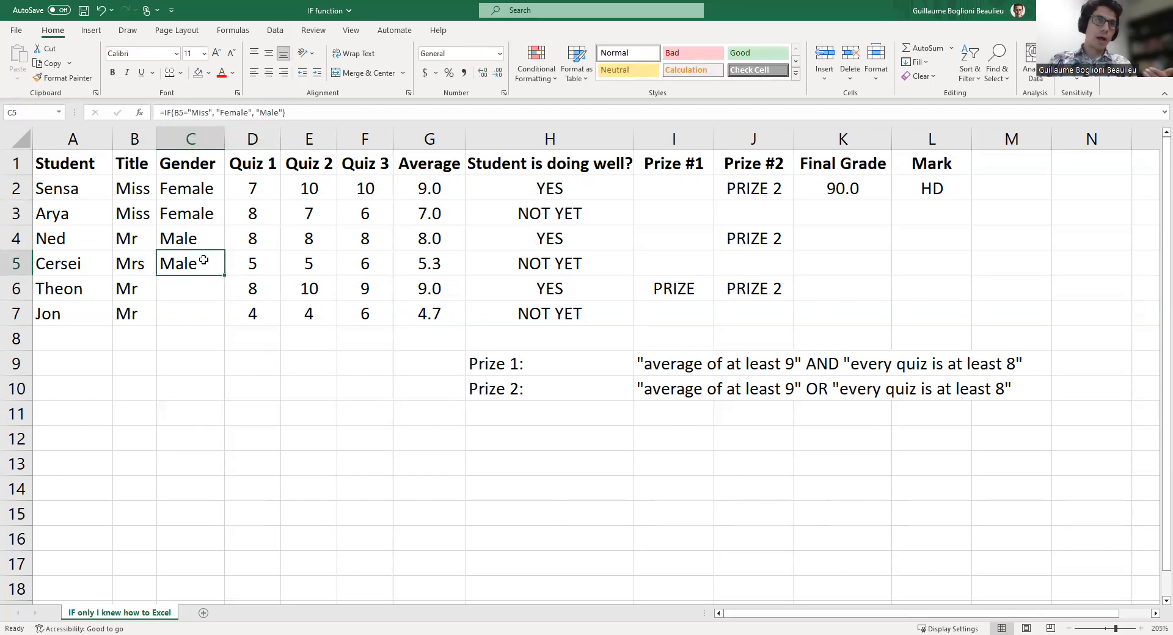
{"action": "double_click", "coordinate": [141, 263]}
{"action": "type", "text": "s"}
{"action": "key", "text": "Tab"}
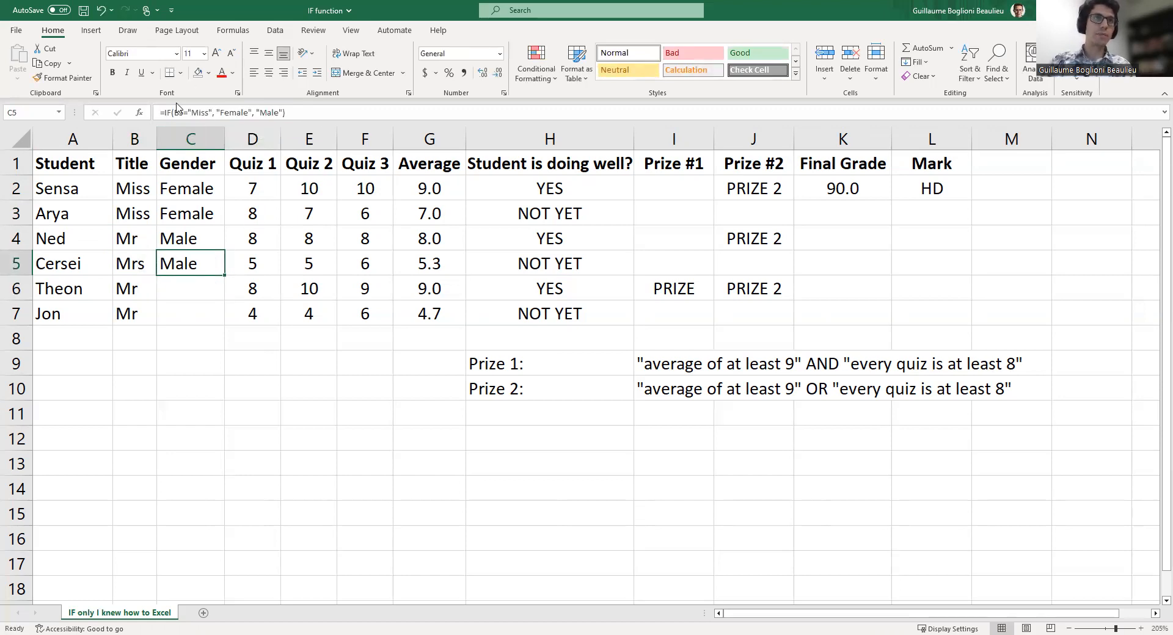
Change the Gender formula in C5 to =IF(OR(B5="Miss", B5="Mrs"), "Female", "Male").
{"action": "left_click", "coordinate": [181, 112]}
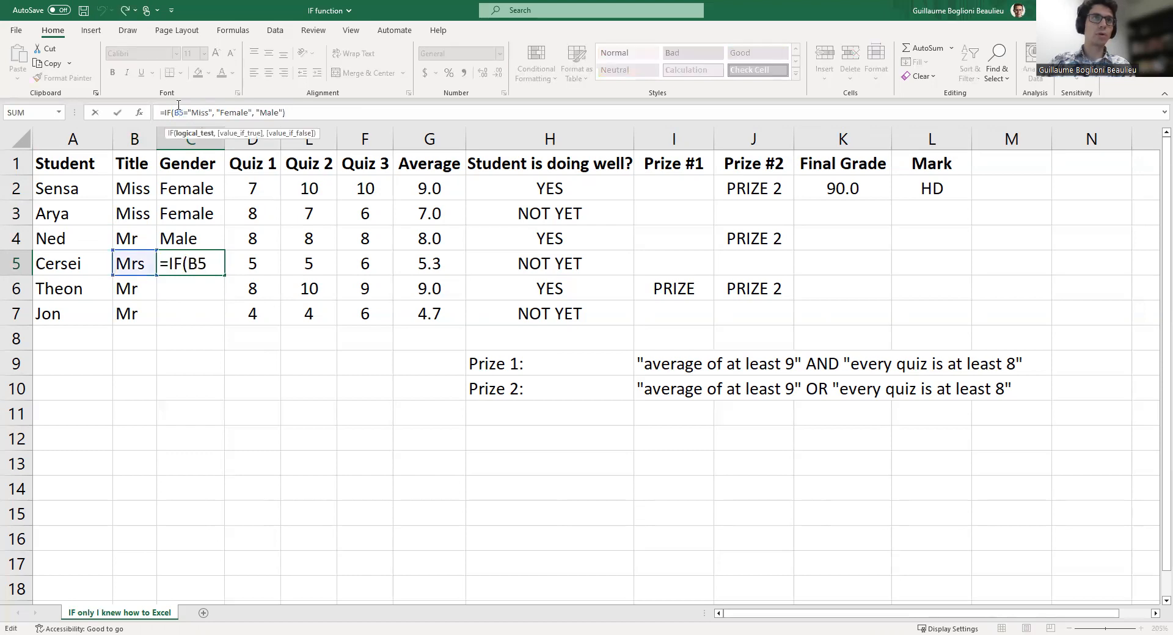
{"action": "left_click_drag", "start_coordinate": [175, 113], "coordinate": [212, 113]}
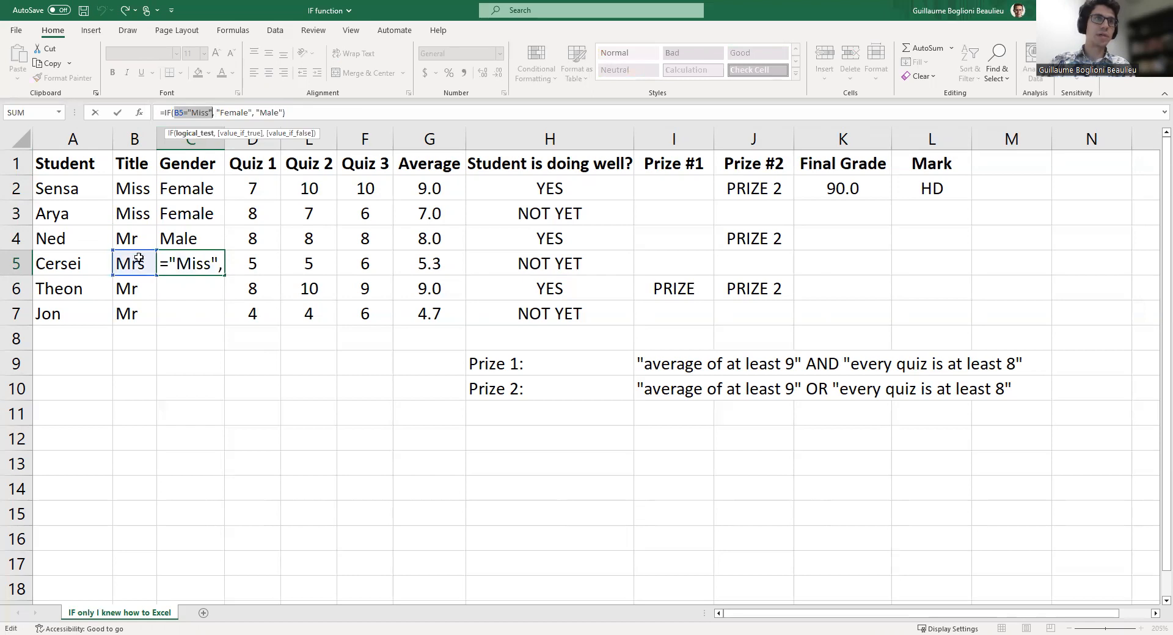
{"action": "left_click", "coordinate": [180, 112]}
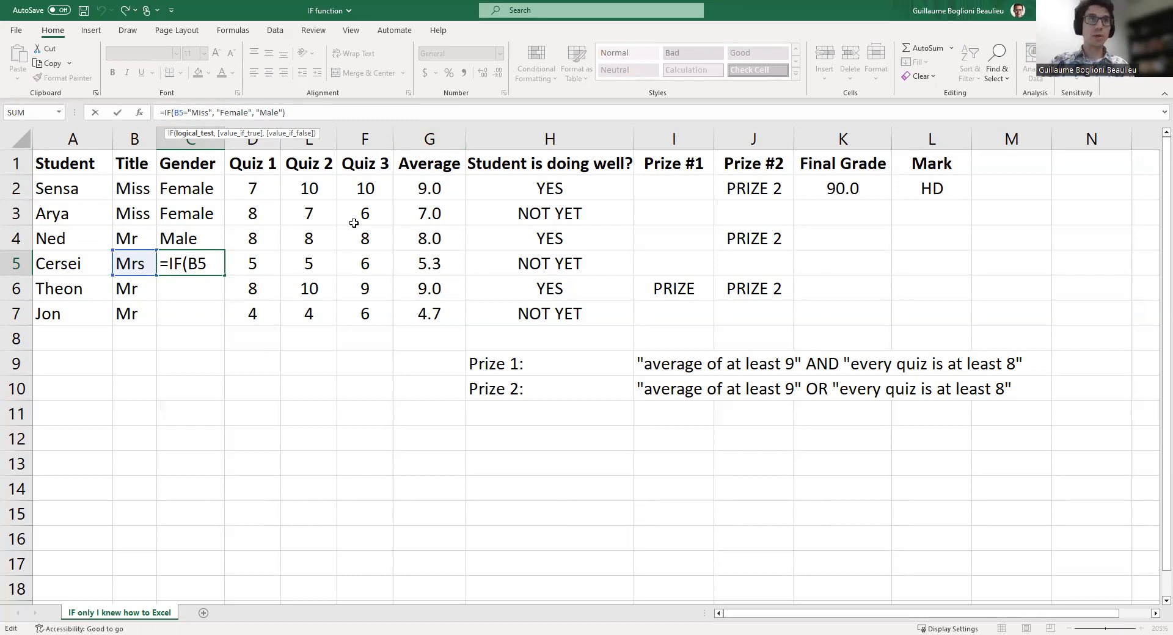
{"action": "type", "text": "OR("}
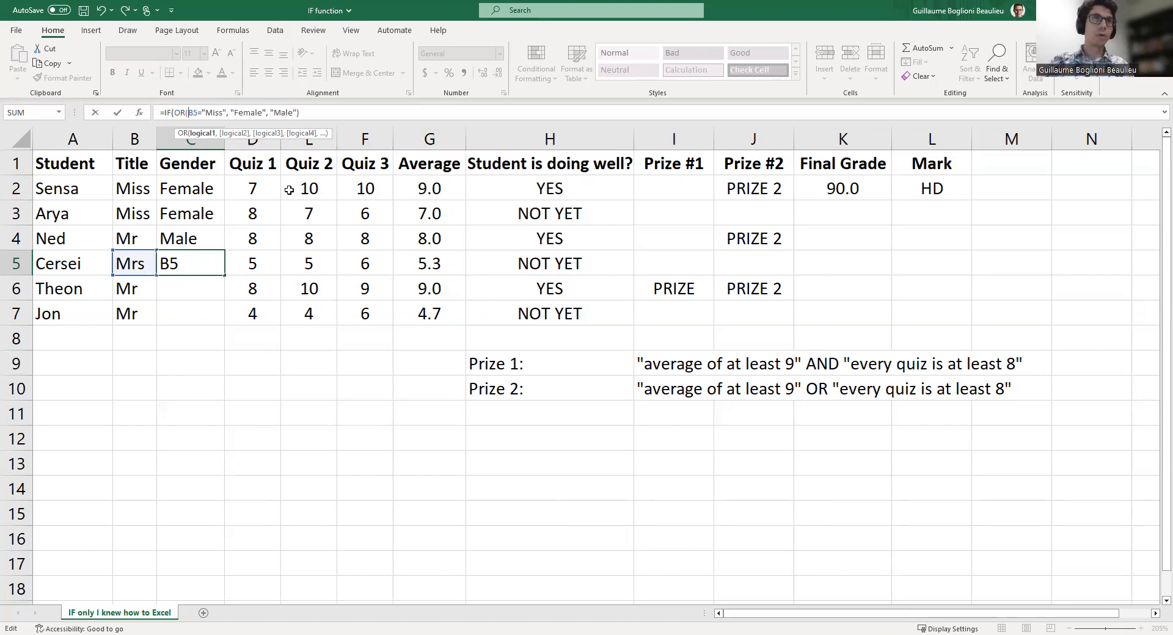
{"action": "left_click", "coordinate": [227, 112]}
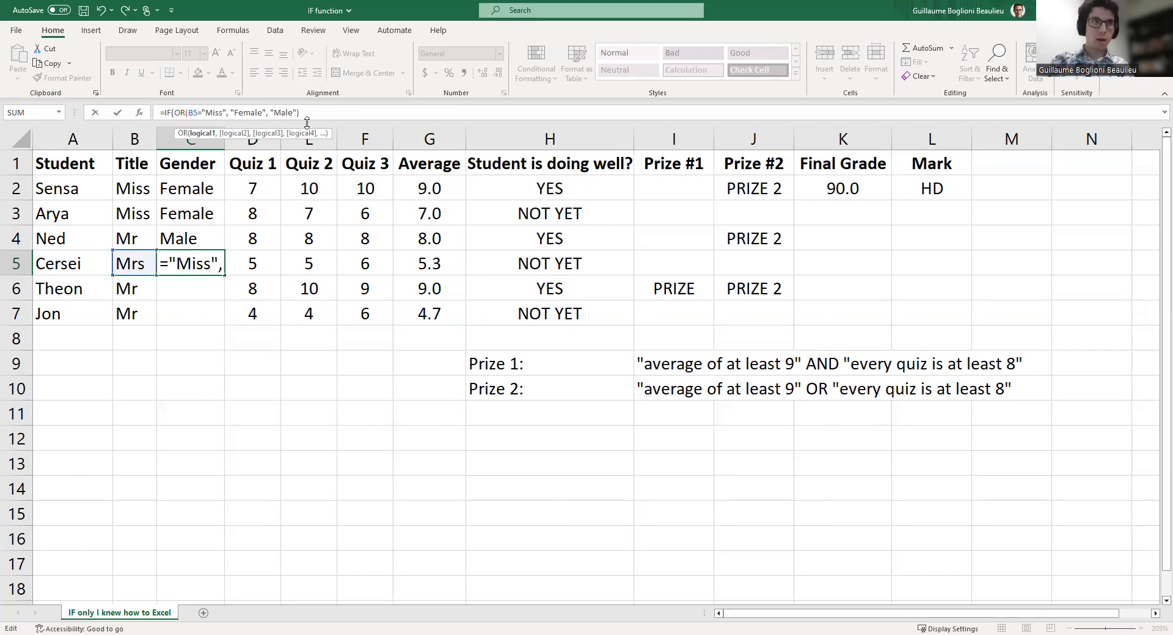
{"action": "type", "text": "B"}
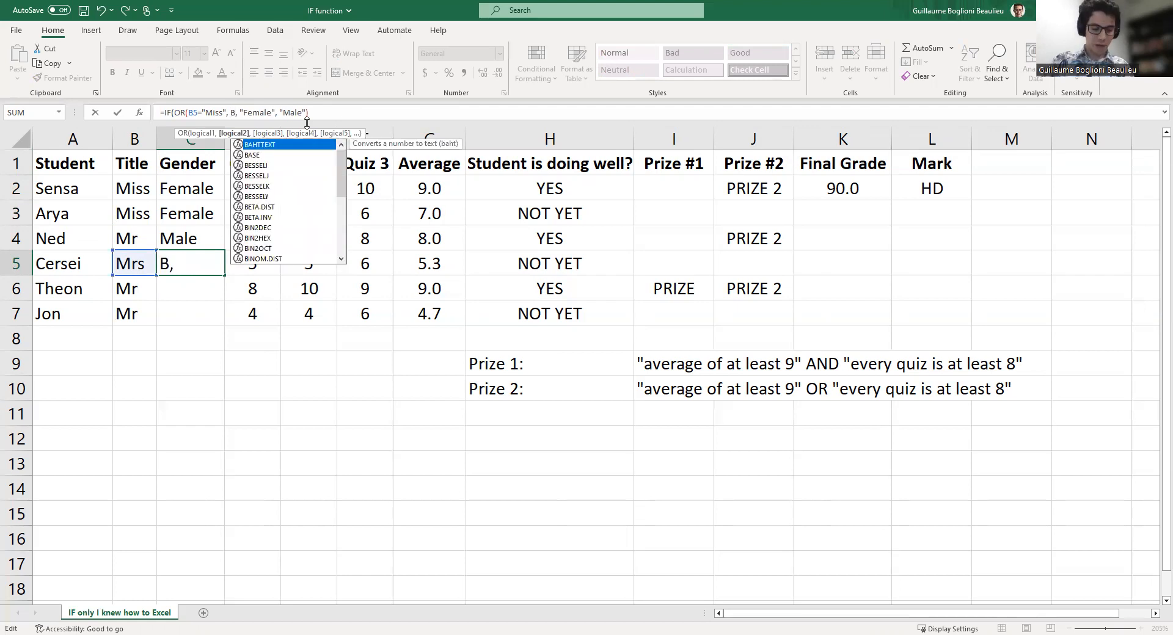
{"action": "type", "text": "5+"}
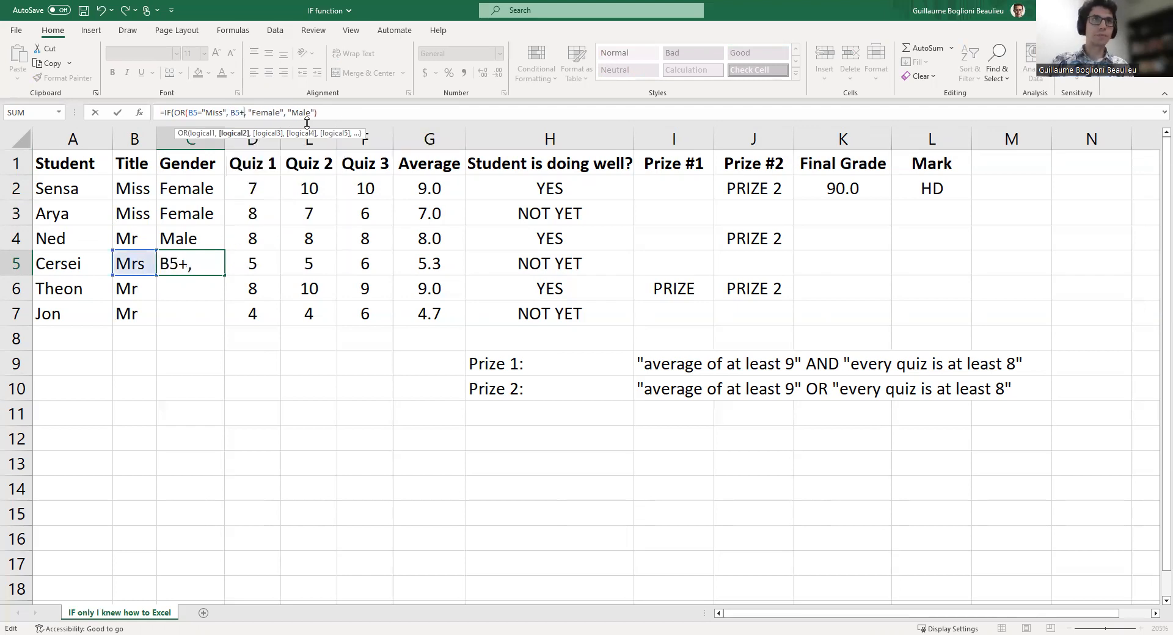
{"action": "type", "text": "\"Mrs"}
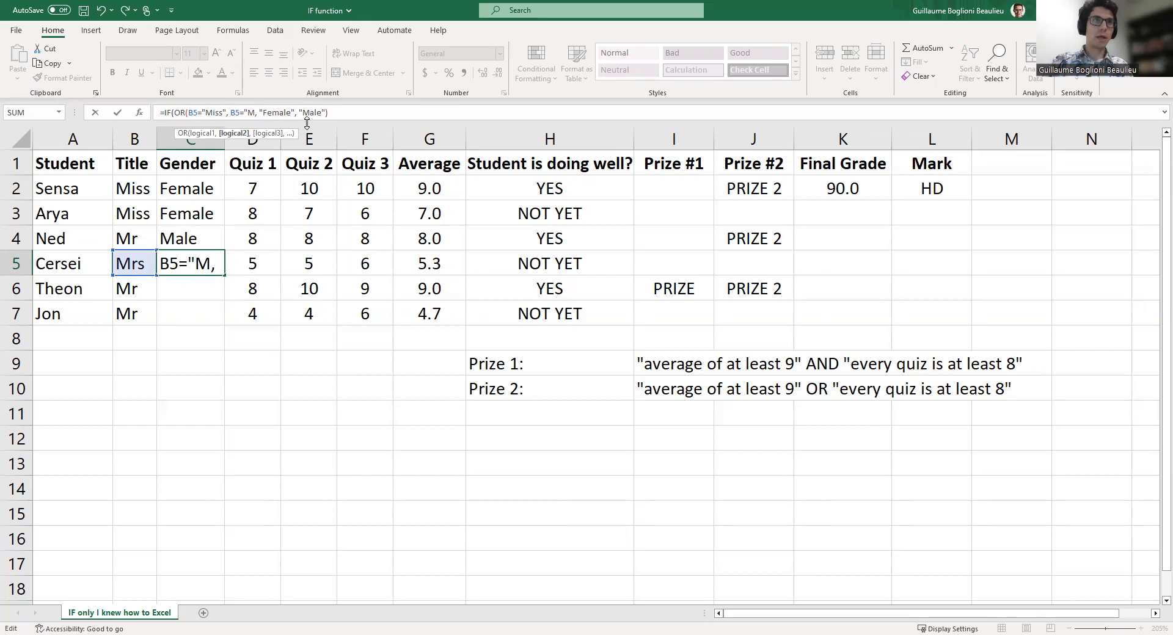
{"action": "type", "text": "\""}
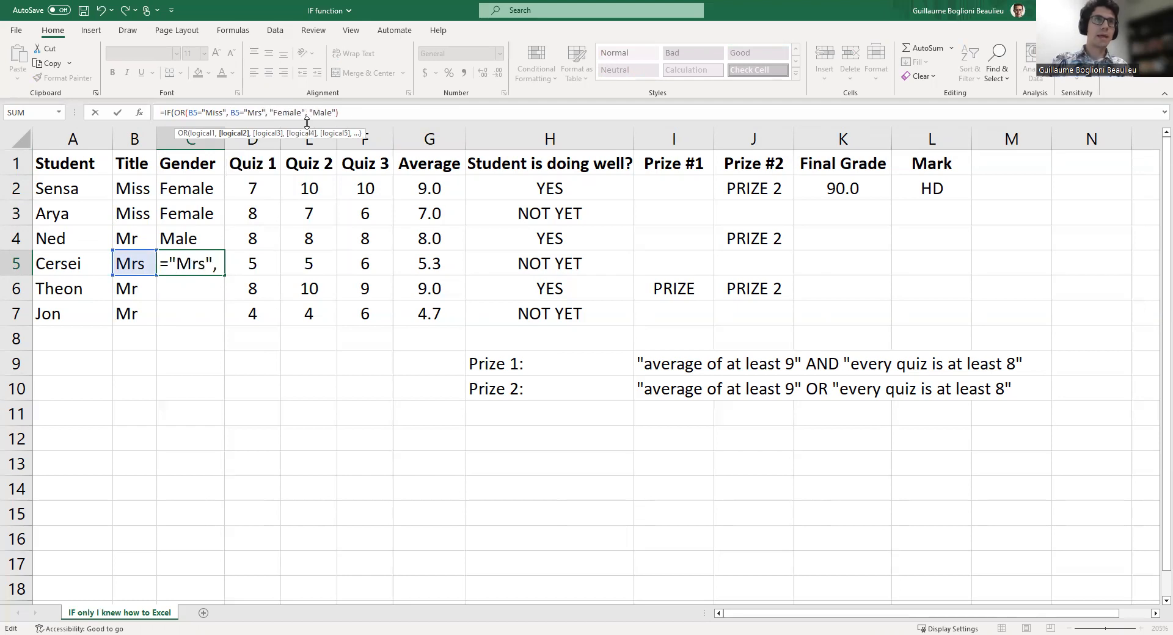
{"action": "type", "text": ")"}
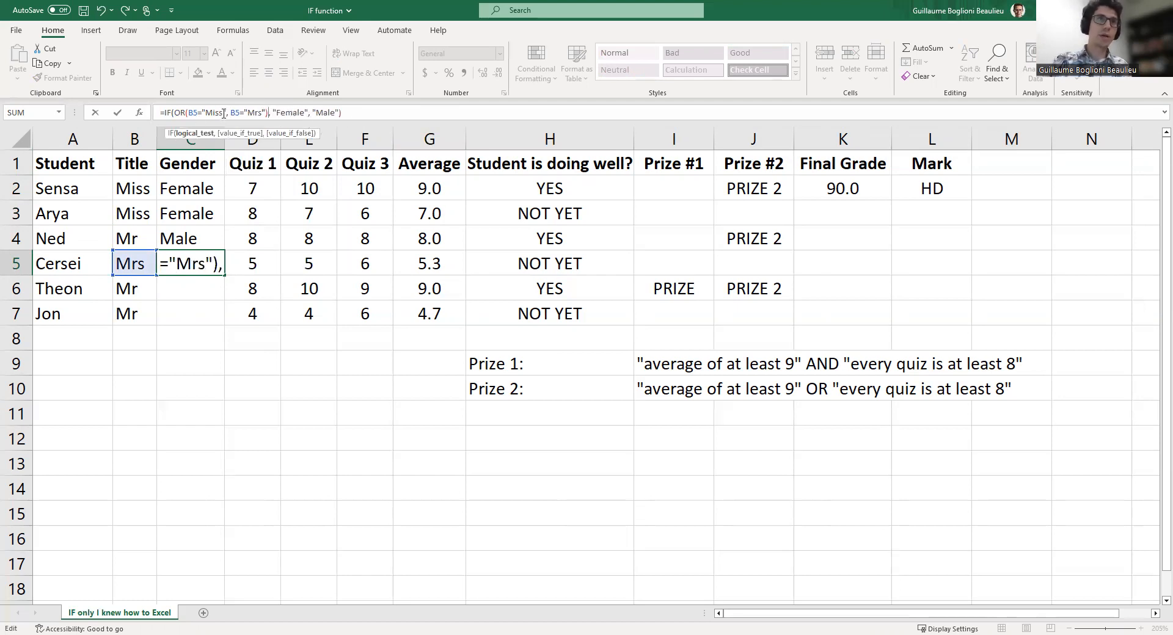
{"action": "left_click", "coordinate": [295, 113]}
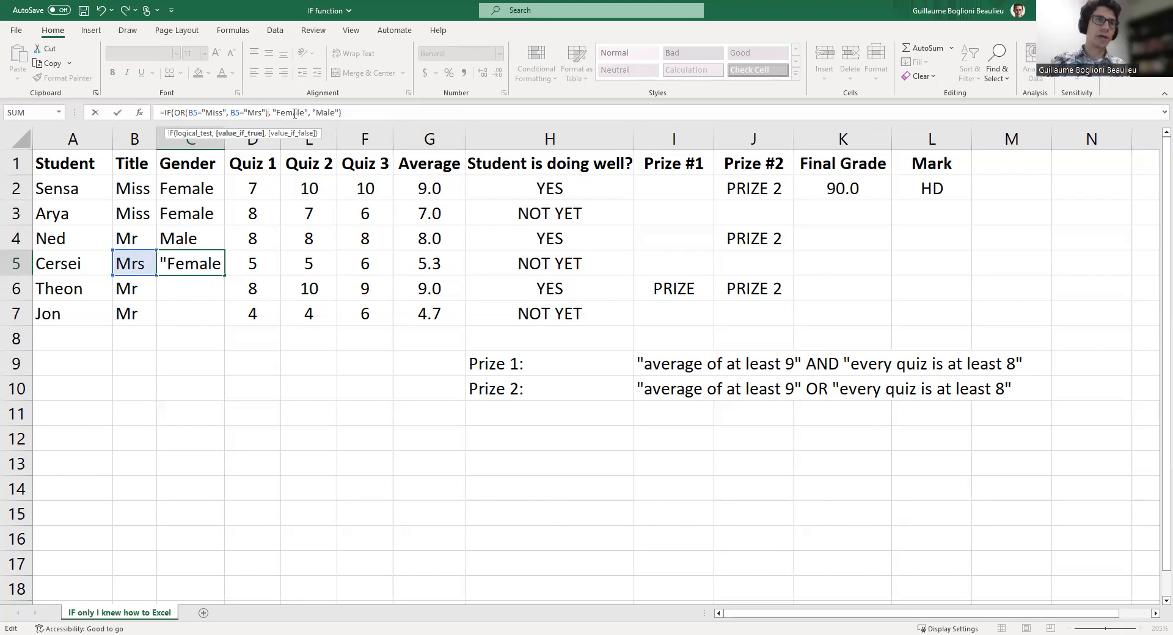
{"action": "key", "text": "Return"}
Copy the Gender formula from C5 down through C7 and check the results against the Title column.
{"action": "key", "text": "Up"}
{"action": "left_click_drag", "start_coordinate": [227, 276], "coordinate": [227, 326]}
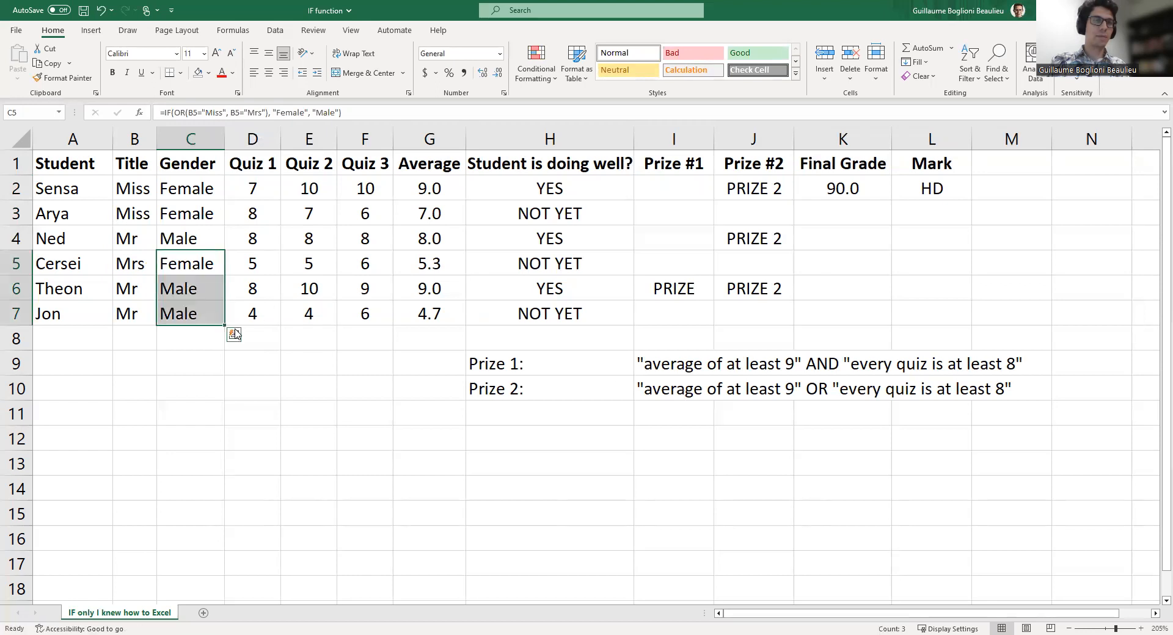
{"action": "left_click", "coordinate": [178, 288]}
{"action": "left_click", "coordinate": [176, 270]}
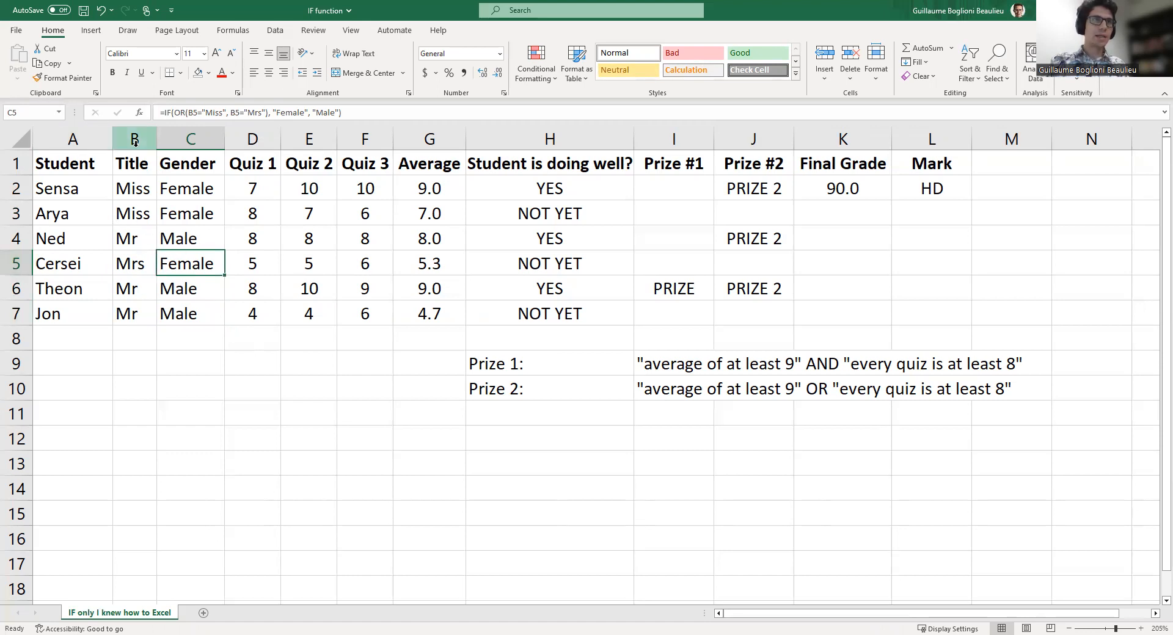
{"action": "left_click", "coordinate": [135, 167]}
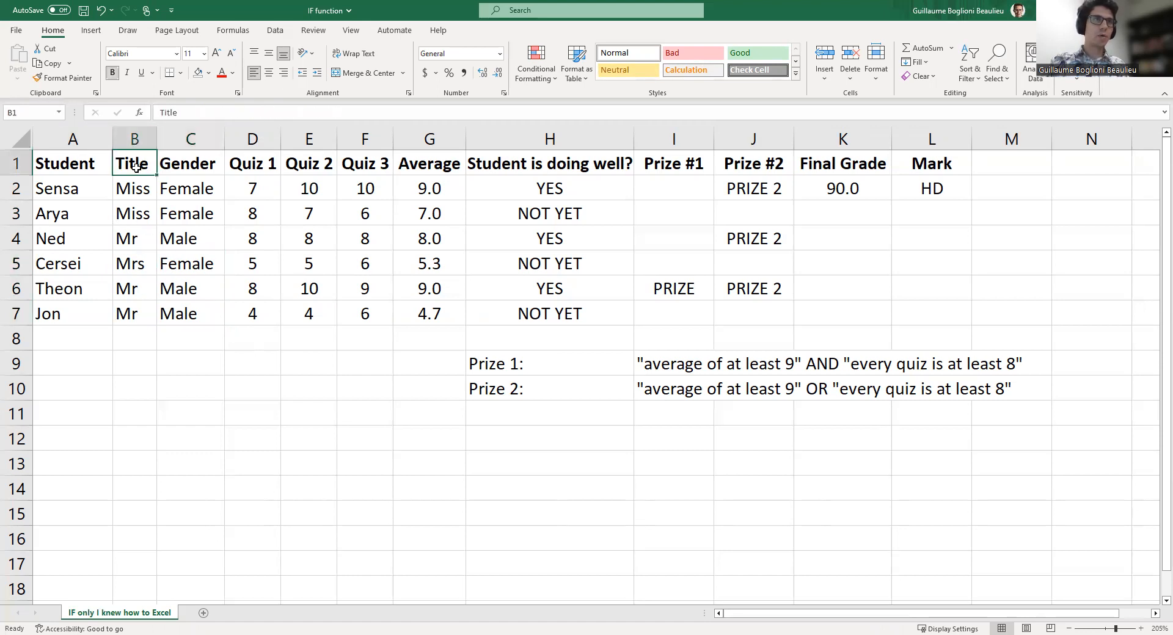
Add a new student in row 8 by entering the student's name in A8 and the title Dr in B8.
{"action": "left_click", "coordinate": [137, 236]}
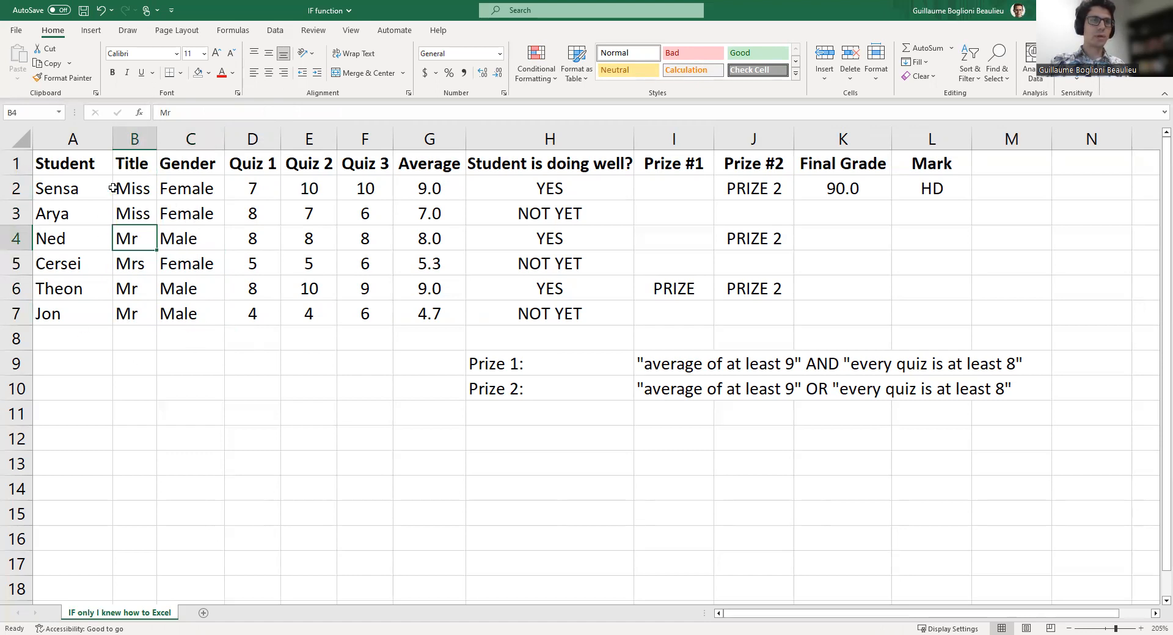
{"action": "left_click", "coordinate": [62, 329]}
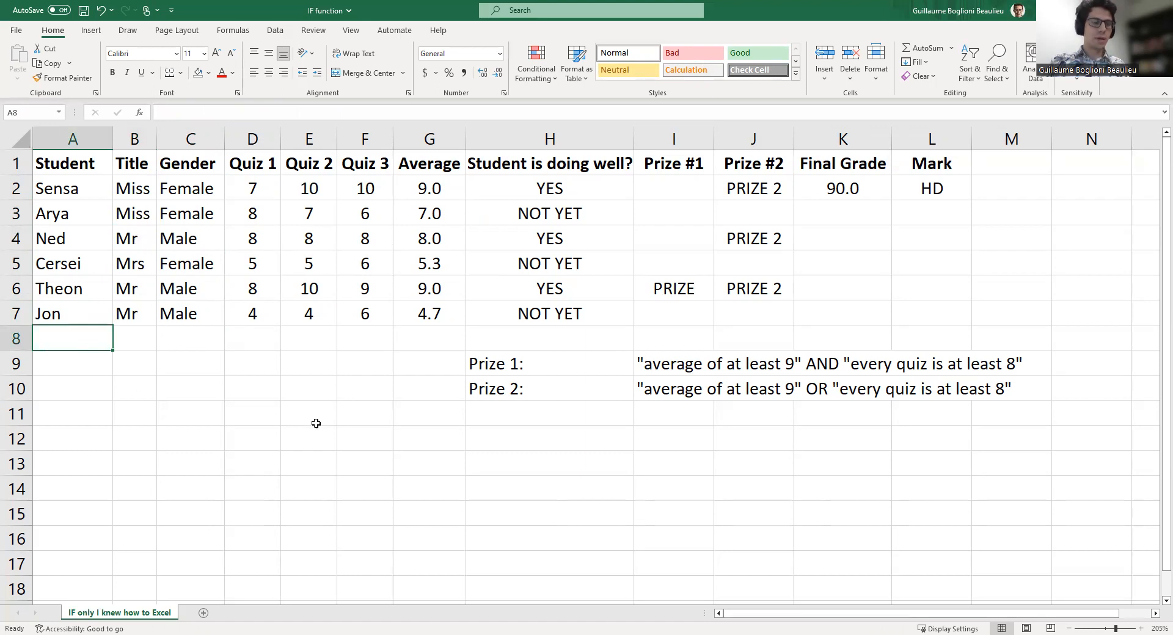
{"action": "type", "text": "Aemon"}
{"action": "key", "text": "Tab"}
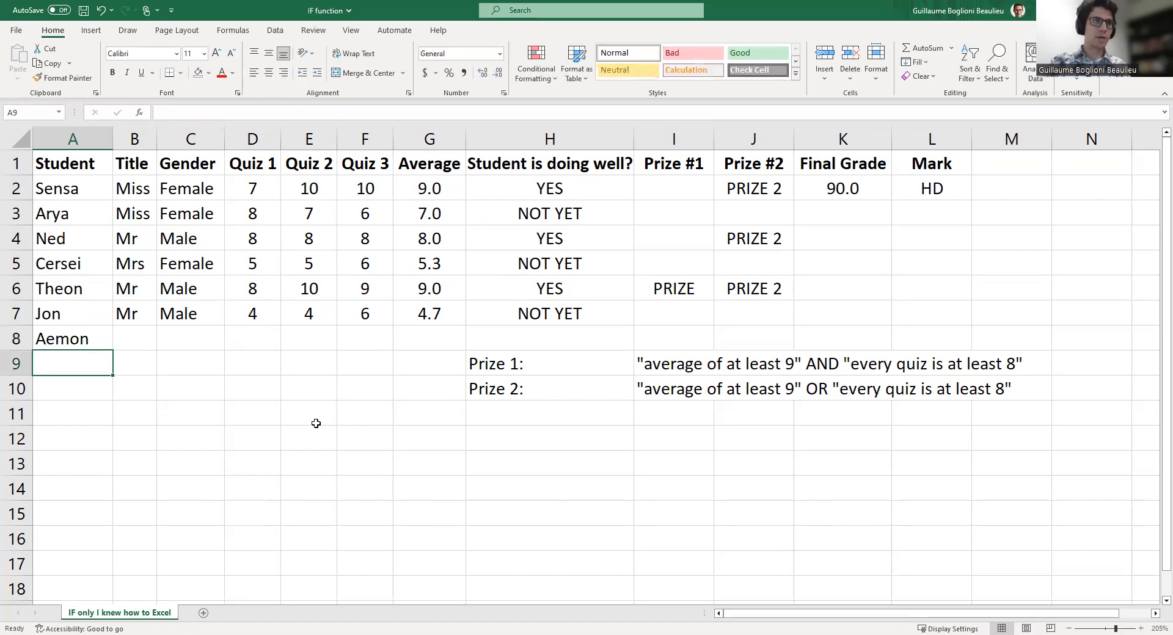
{"action": "type", "text": "Dr"}
{"action": "key", "text": "Return"}
{"action": "key", "text": "Up"}
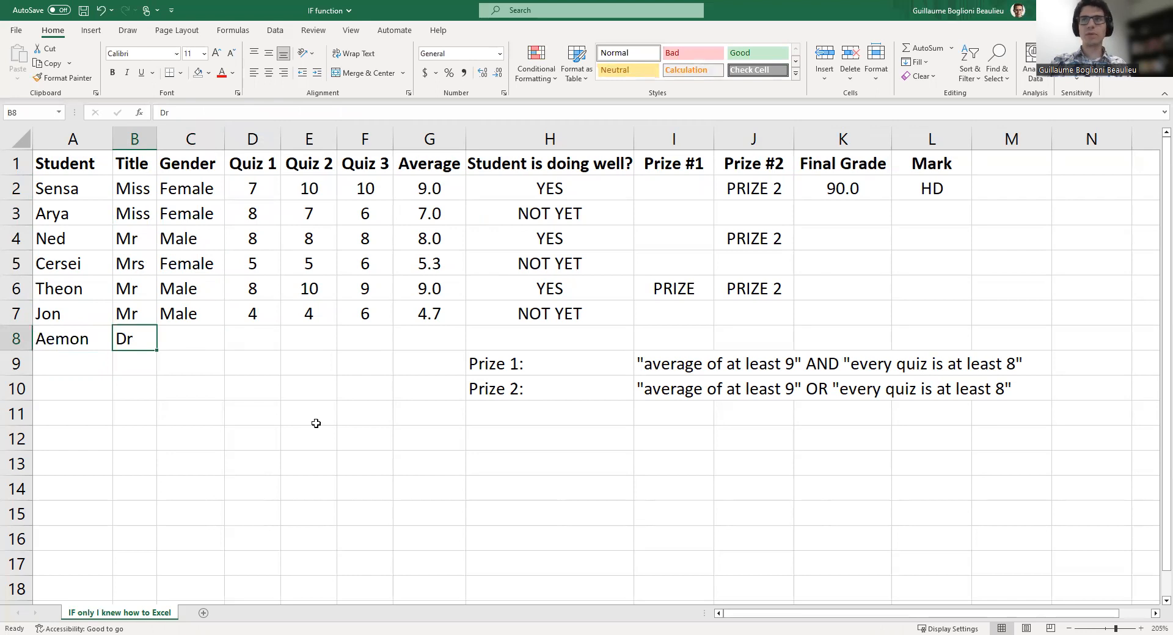
Copy the Gender formula from C7 down to C8.
{"action": "left_click", "coordinate": [211, 318]}
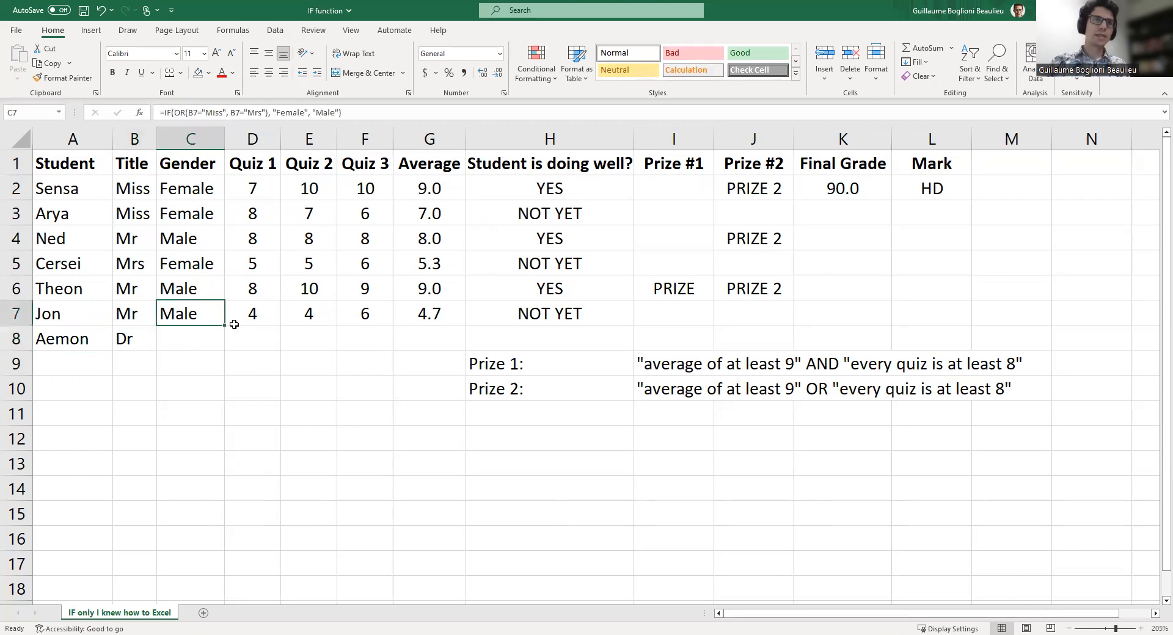
{"action": "left_click_drag", "start_coordinate": [226, 345], "coordinate": [226, 346]}
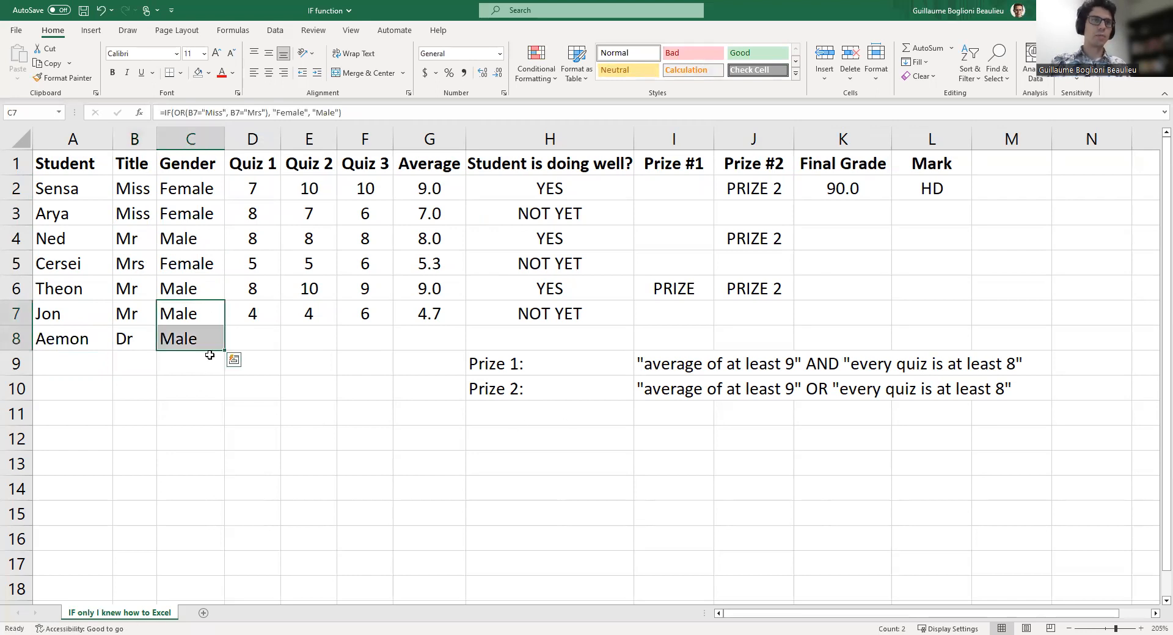
Examine the OR test, the value-if-true and the value-if-false arguments of the Gender formula in C8 against the title in B8.
{"action": "left_click", "coordinate": [191, 339]}
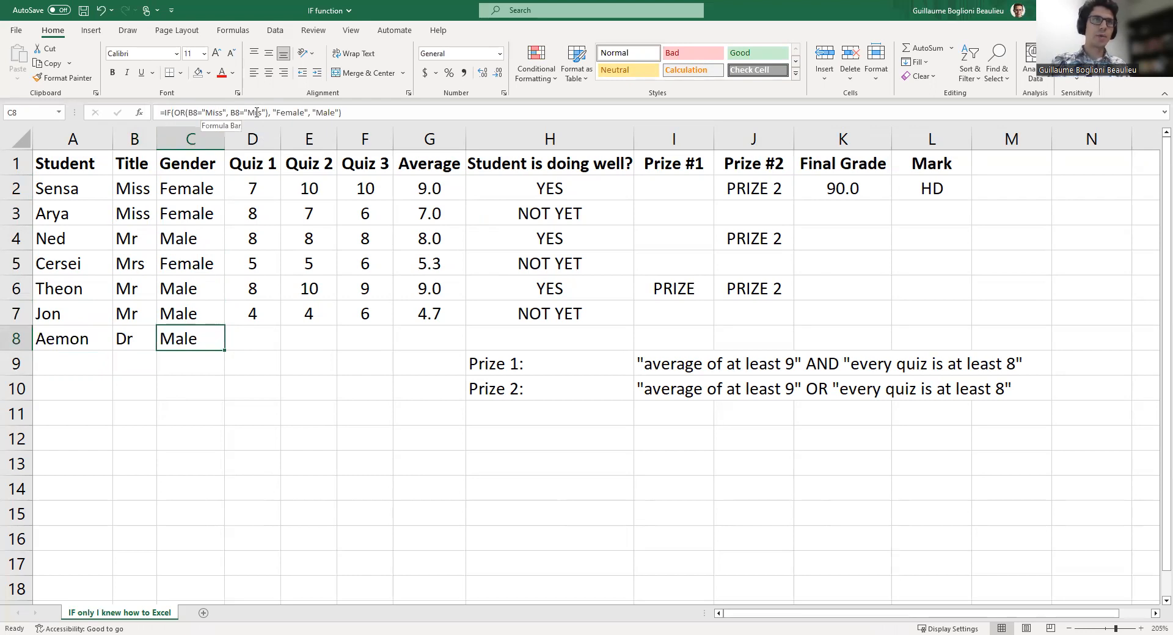
{"action": "left_click", "coordinate": [322, 112]}
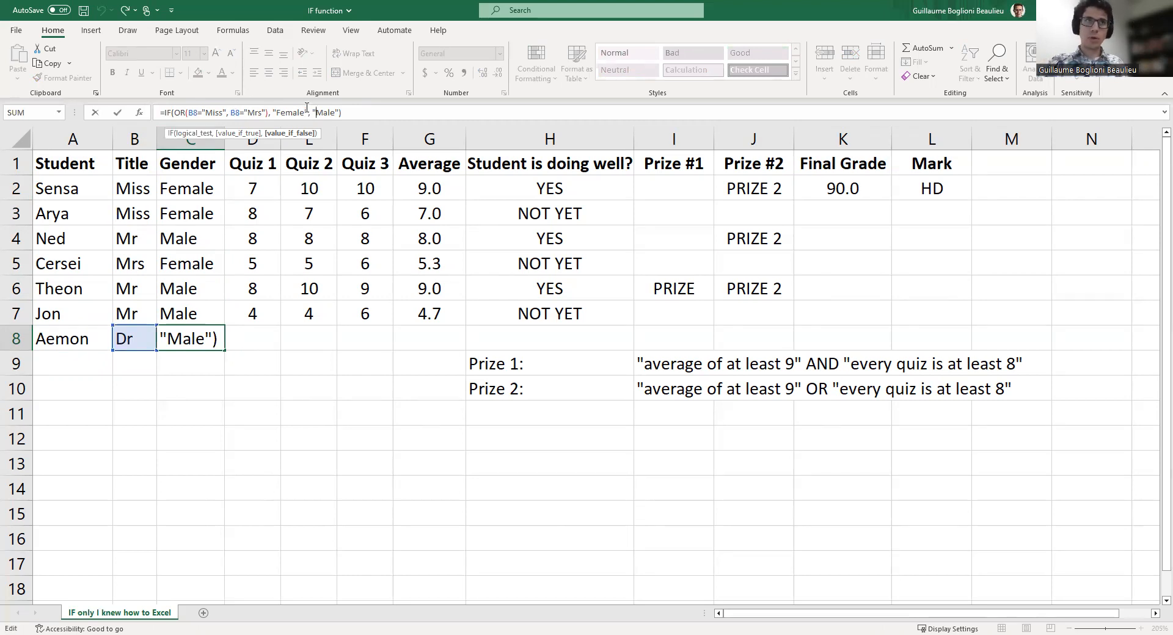
{"action": "left_click", "coordinate": [275, 112]}
{"action": "left_click", "coordinate": [271, 113]}
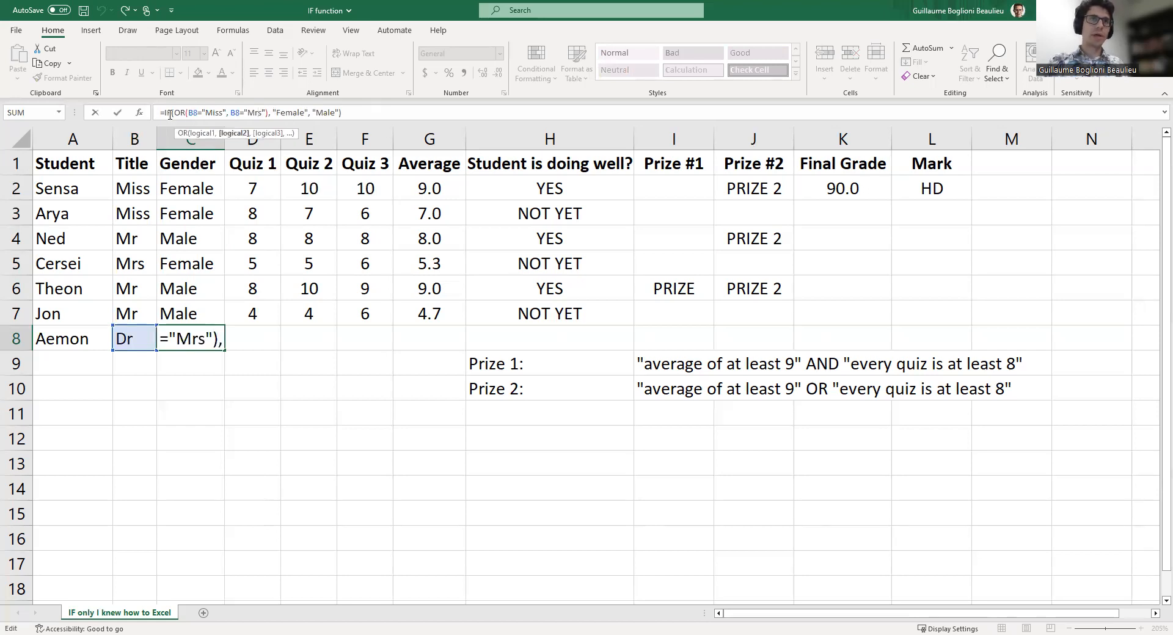
{"action": "mouse_move", "coordinate": [191, 113]}
{"action": "left_mouse_down"}
{"action": "mouse_move", "coordinate": [506, 116]}
{"action": "mouse_move", "coordinate": [171, 116]}
{"action": "left_mouse_up"}
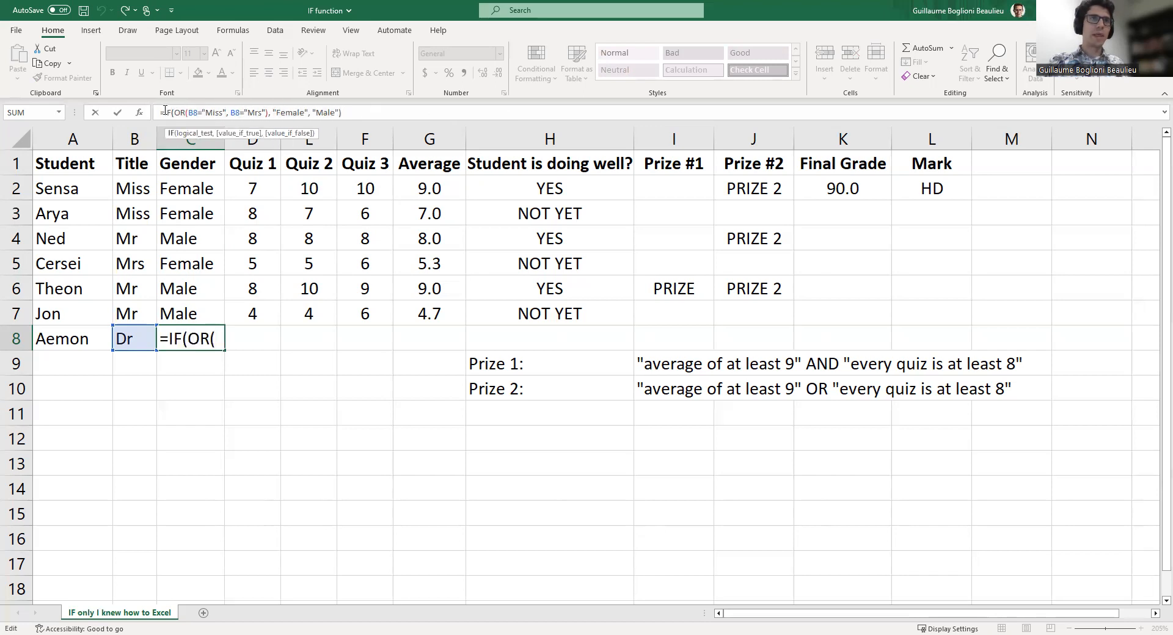
{"action": "left_click", "coordinate": [203, 114]}
{"action": "double_click", "coordinate": [257, 113]}
{"action": "type", "text": "Mrs"}
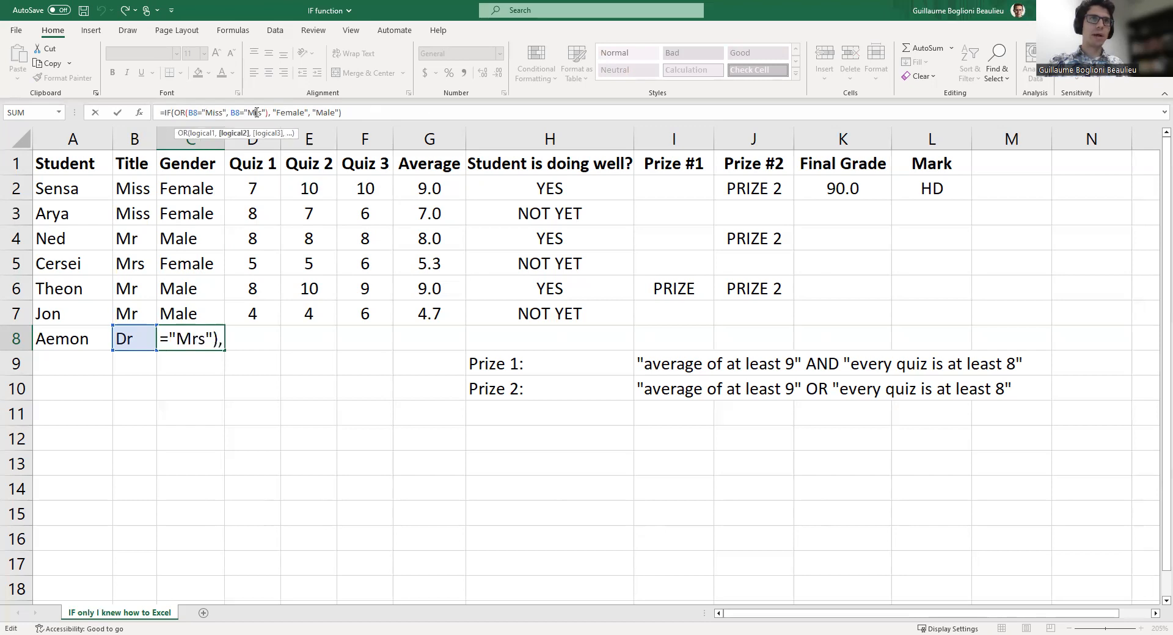
{"action": "left_click", "coordinate": [291, 113]}
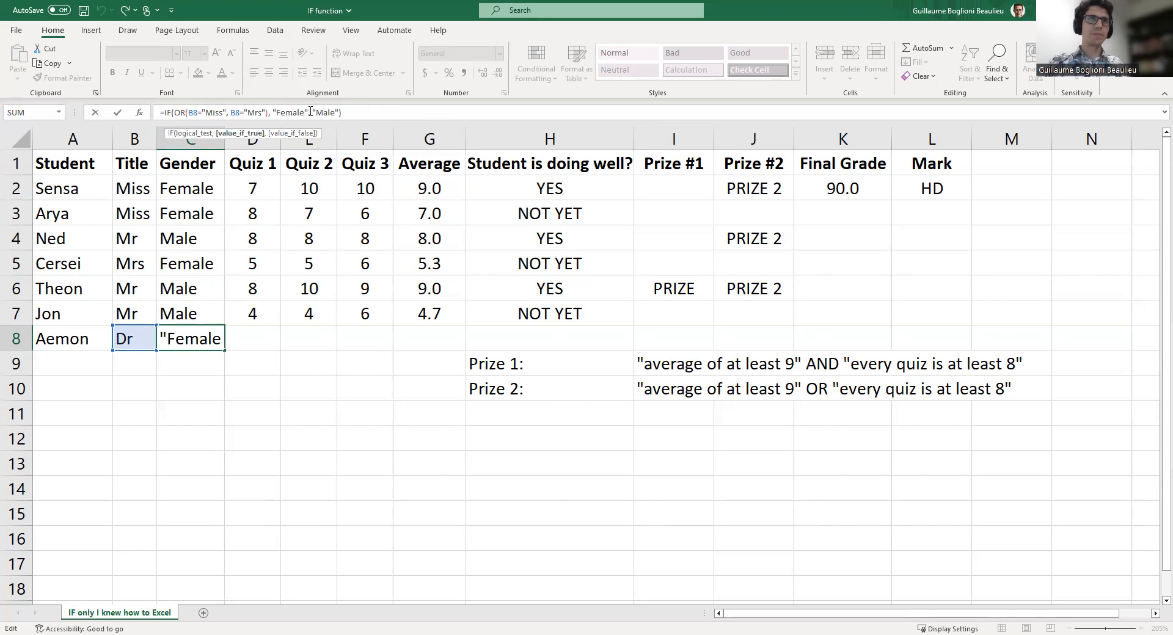
Replace the value-if-false argument "Male" in the C8 formula with a nested IF that tests B8="Mr".
{"action": "left_click_drag", "start_coordinate": [313, 113], "coordinate": [340, 114]}
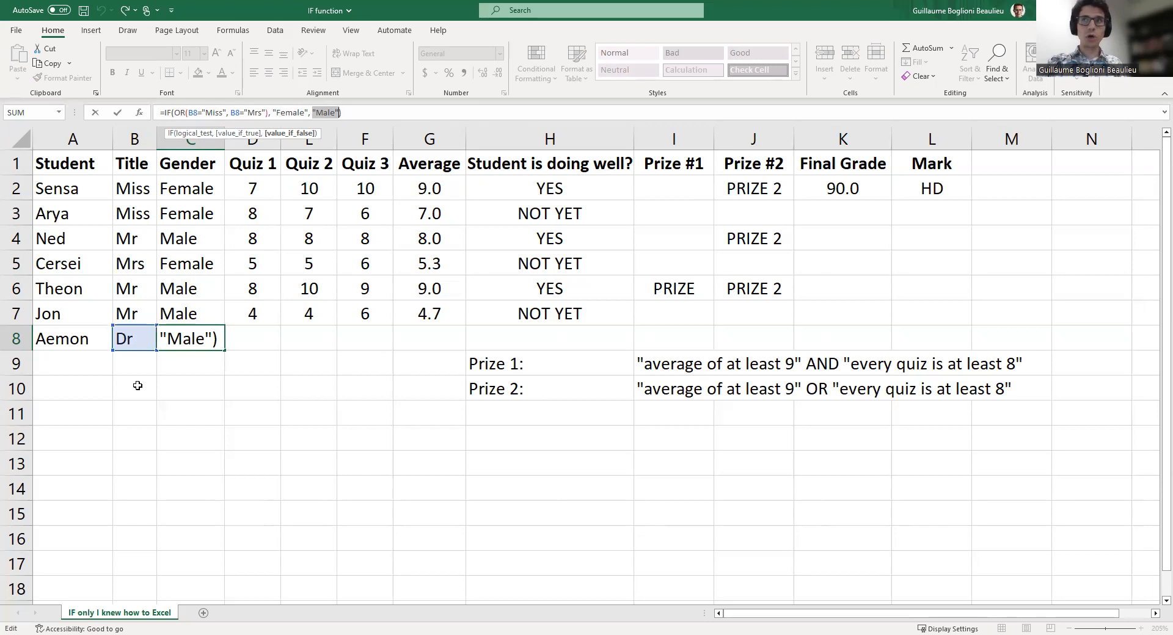
{"action": "key", "text": "BackSpace"}
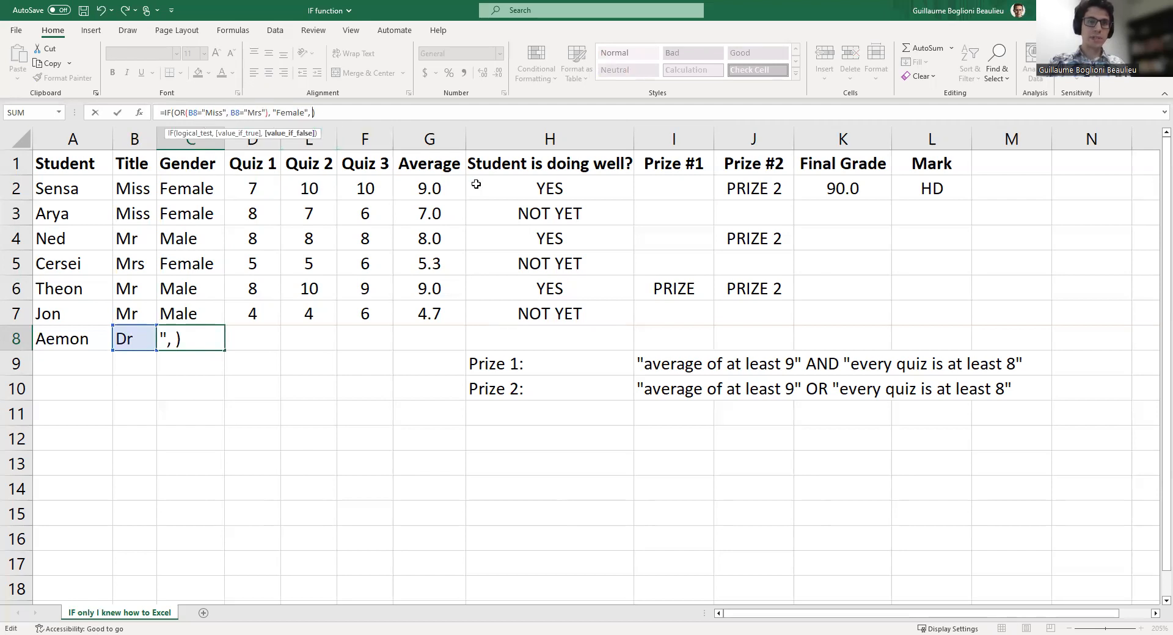
{"action": "type", "text": "IF"}
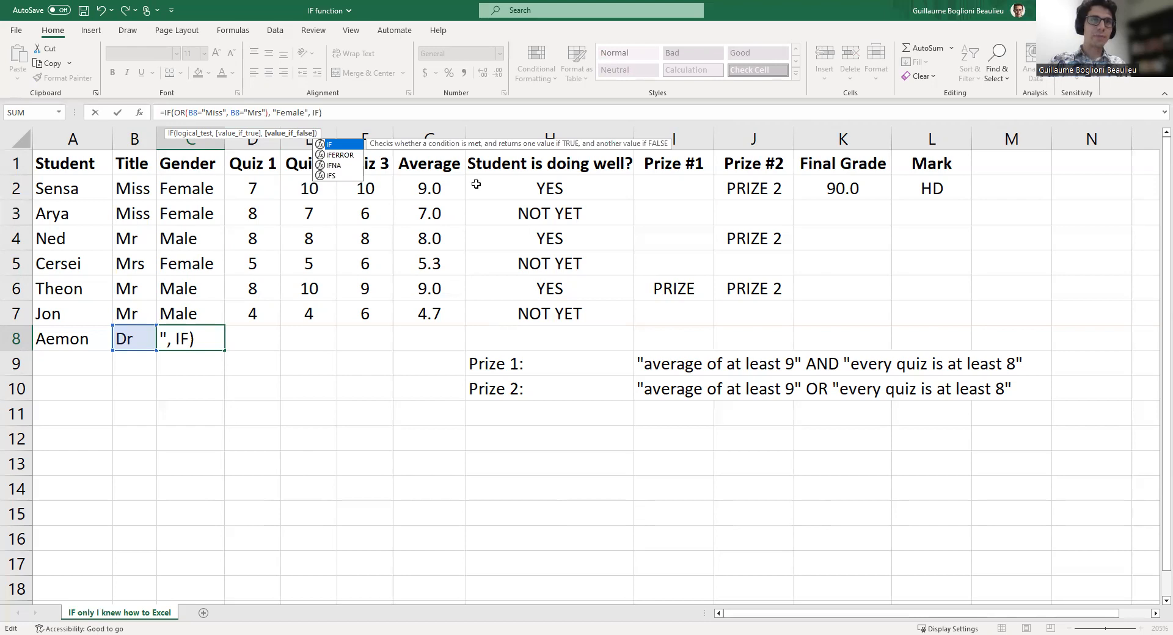
{"action": "type", "text": "("}
{"action": "left_click", "coordinate": [127, 342]}
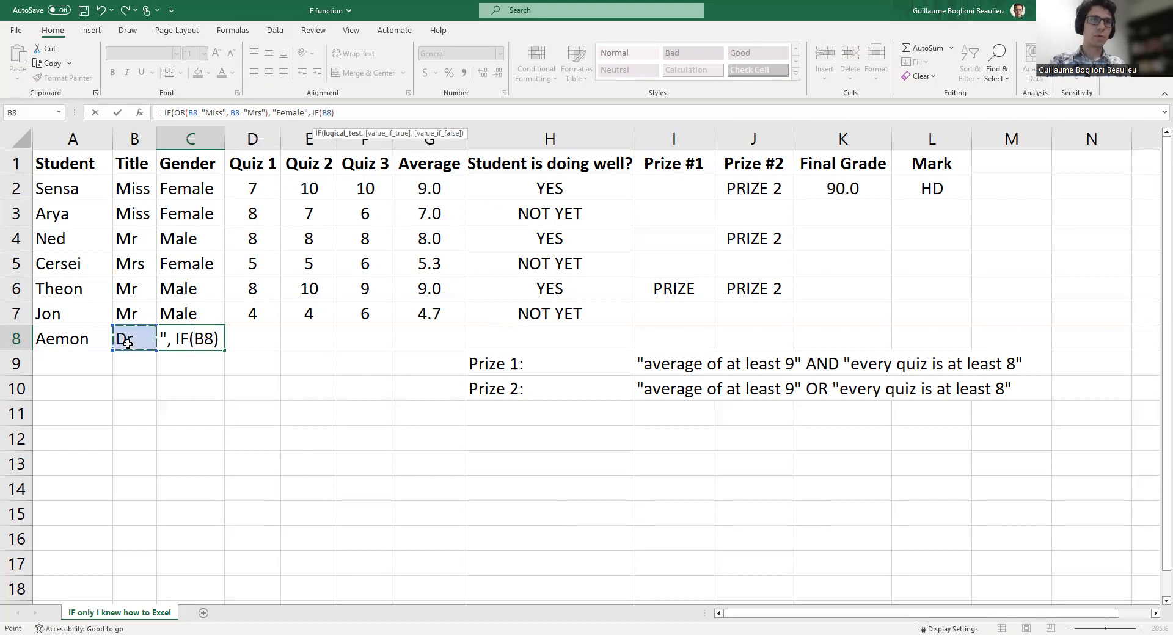
{"action": "type", "text": "="}
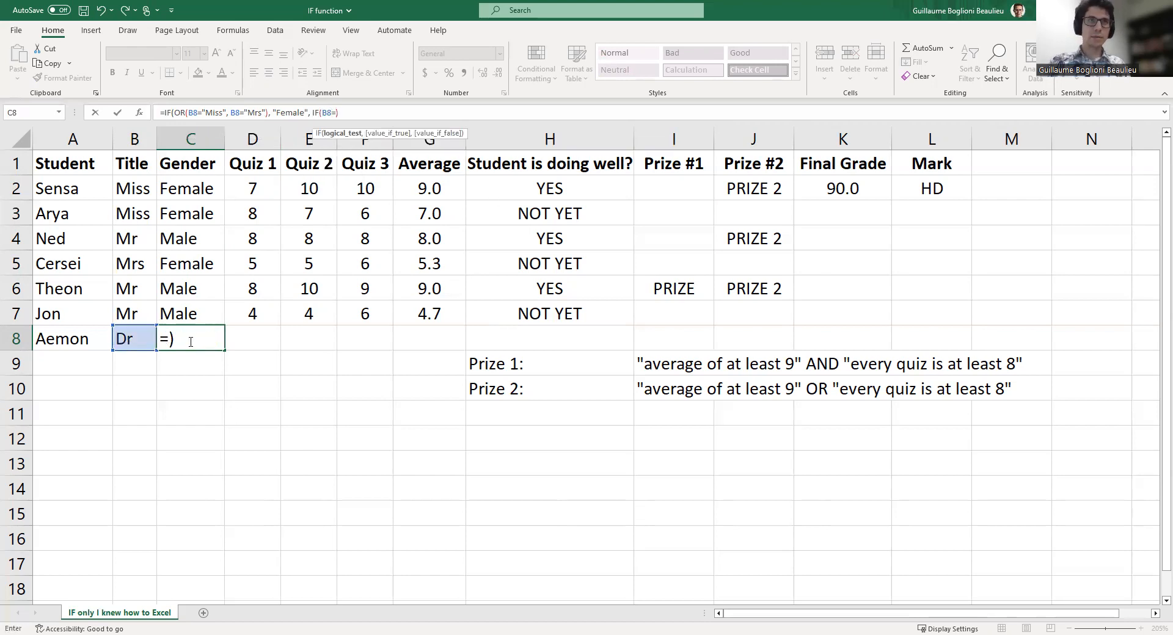
{"action": "type", "text": "\"Mr\""}
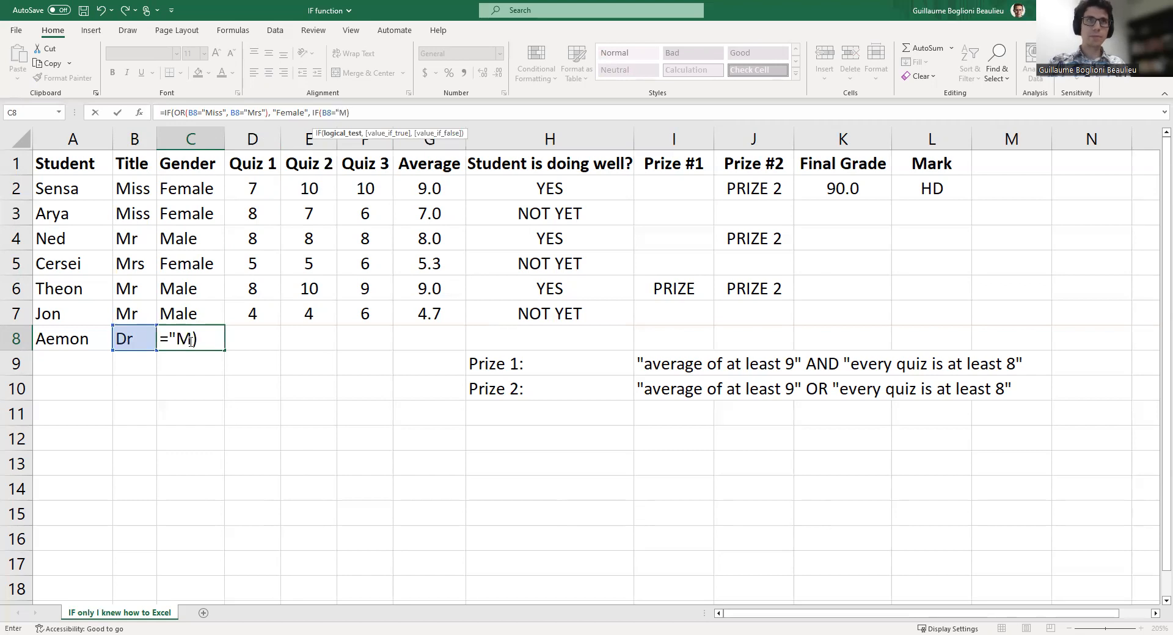
Complete the nested IF in C8 with "Male" if true and "Unknown" if false, accepting the proposed closing-parenthesis correction.
{"action": "type", "text": ", \"Male\""}
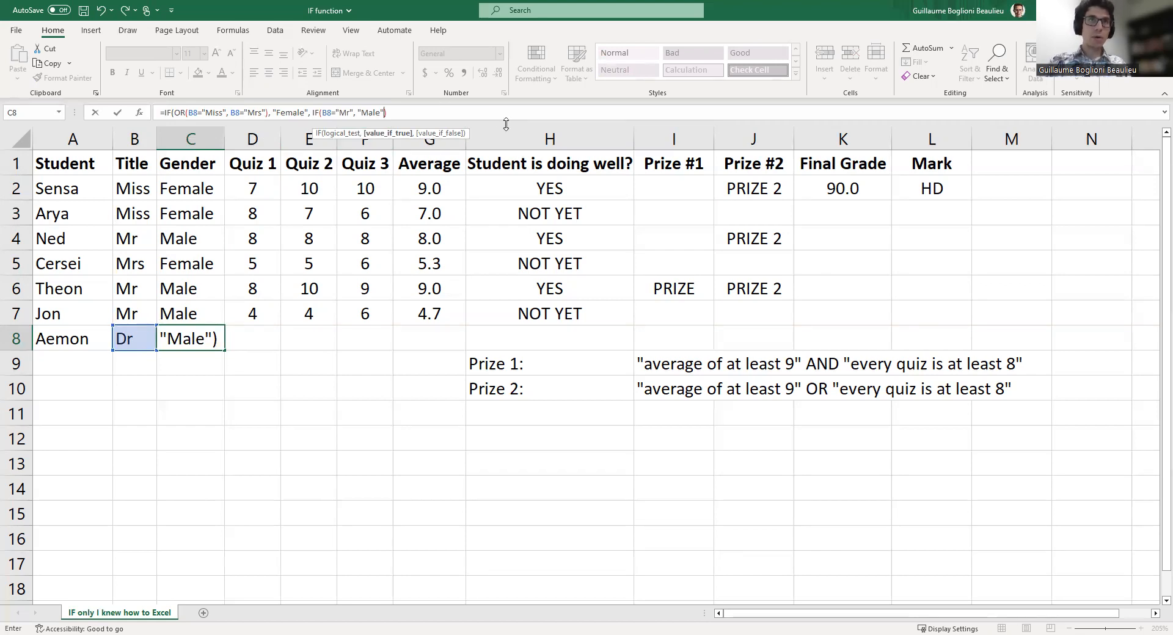
{"action": "type", "text": ","}
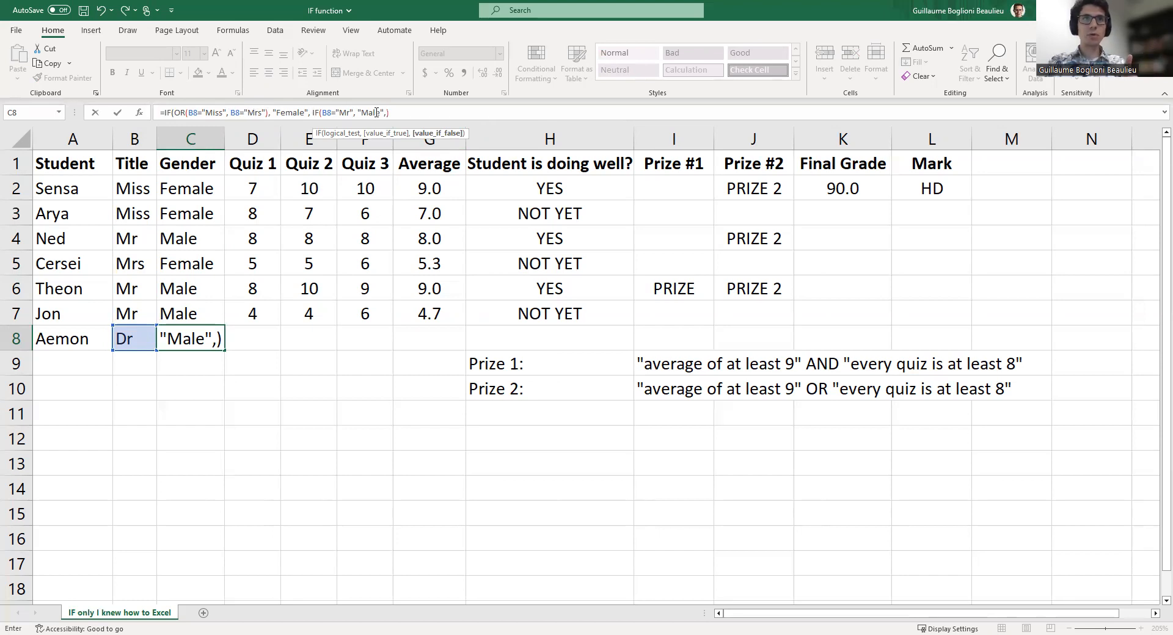
{"action": "type", "text": "\"Unk"}
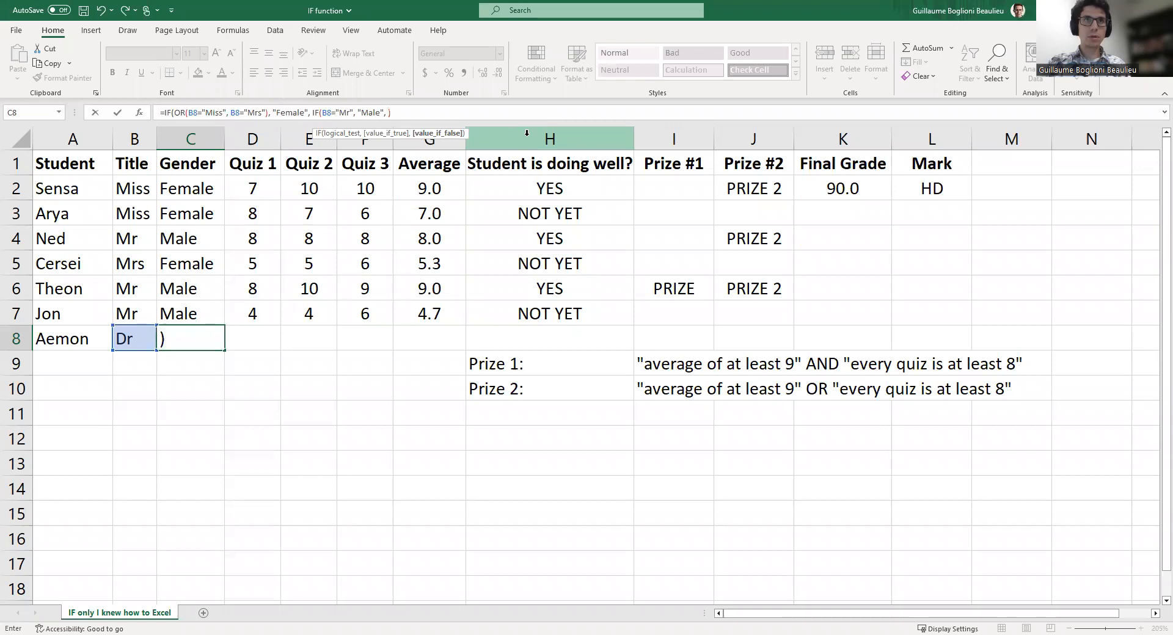
{"action": "type", "text": "nown\""}
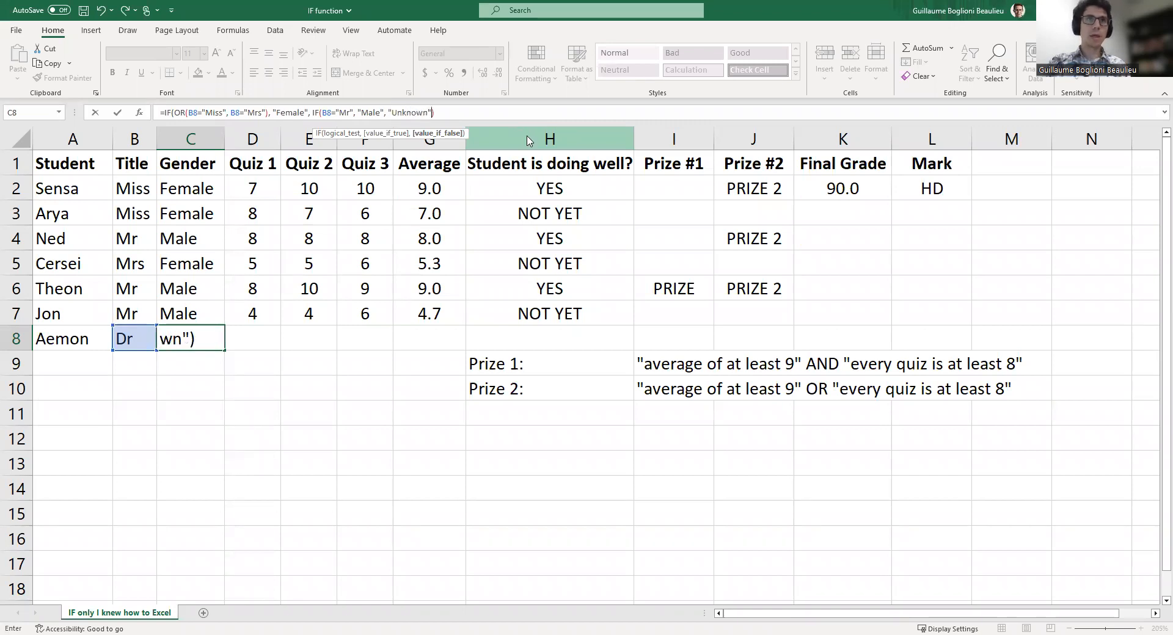
{"action": "key", "text": "Return"}
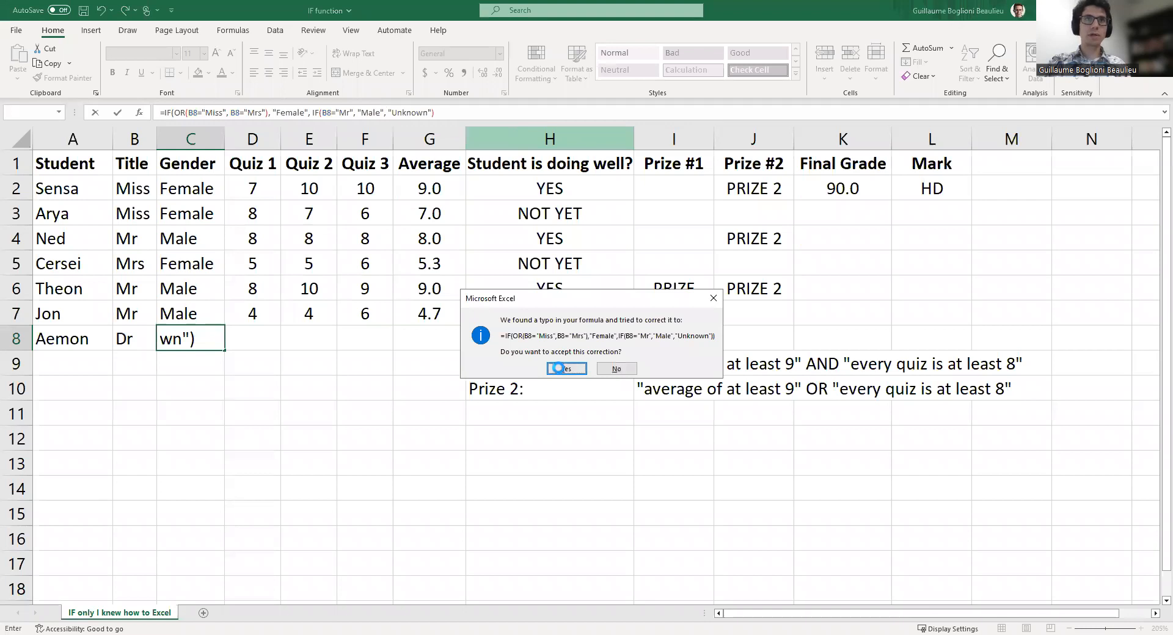
{"action": "key", "text": "Return"}
{"action": "key", "text": "Left"}
{"action": "left_click", "coordinate": [453, 113]}
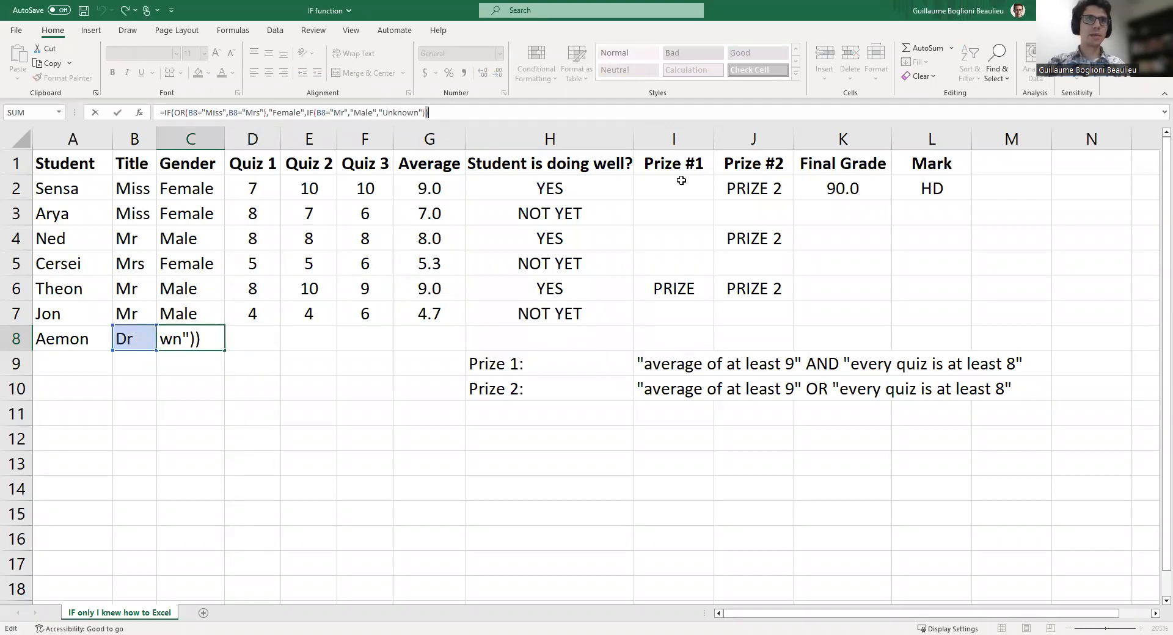
{"action": "key", "text": "Return"}
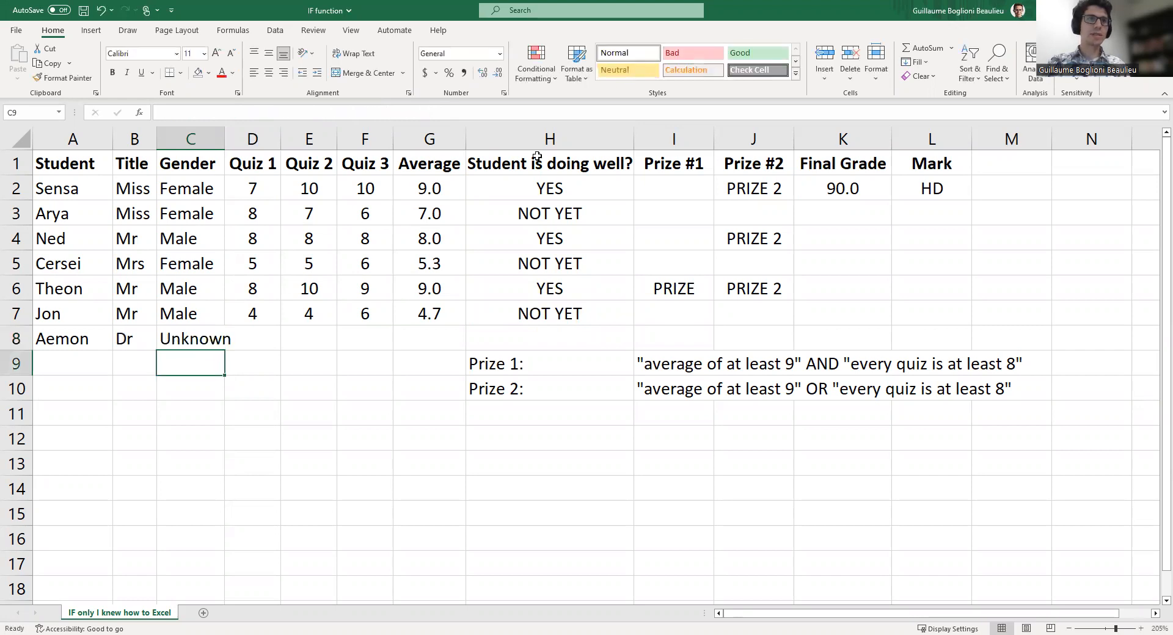
Copy the nested Gender formula from C8 up through C2.
{"action": "left_click", "coordinate": [208, 340]}
{"action": "left_click_drag", "start_coordinate": [227, 351], "coordinate": [212, 170]}
Check the OR test and the value-if-true argument of the Gender formula in C2.
{"action": "left_click", "coordinate": [179, 189]}
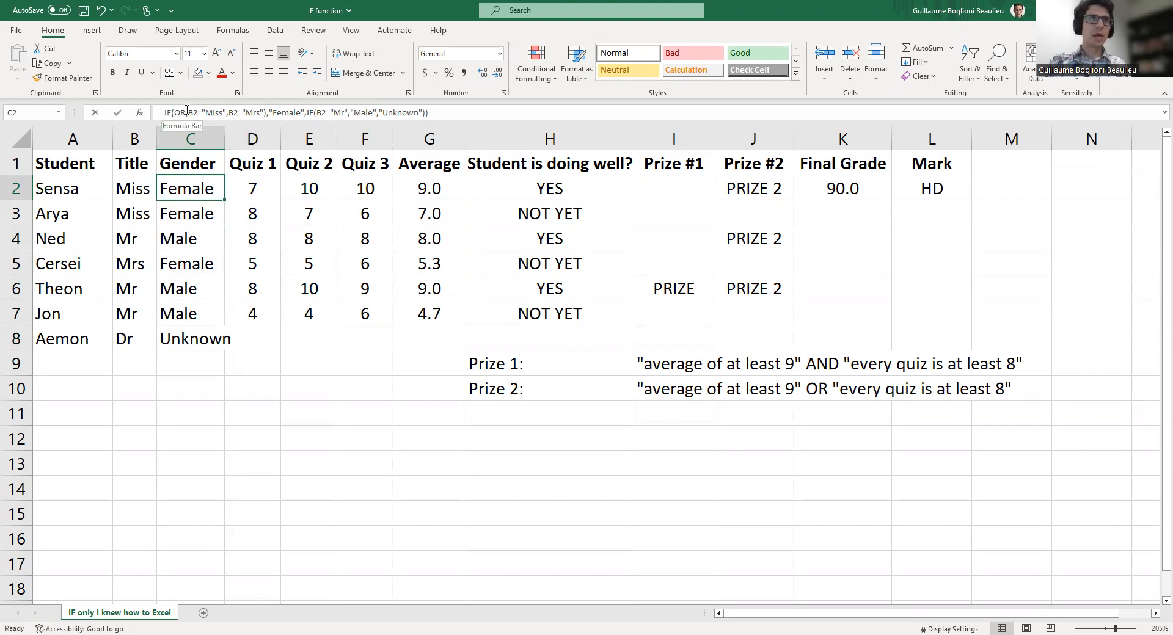
{"action": "left_click", "coordinate": [187, 112]}
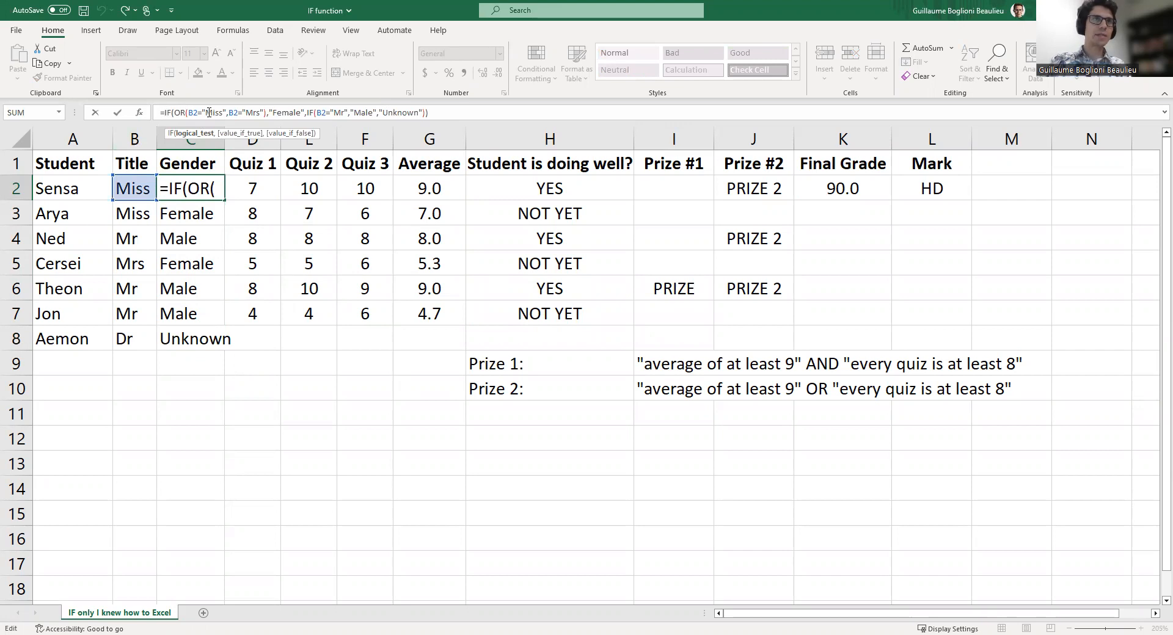
{"action": "left_click", "coordinate": [283, 112]}
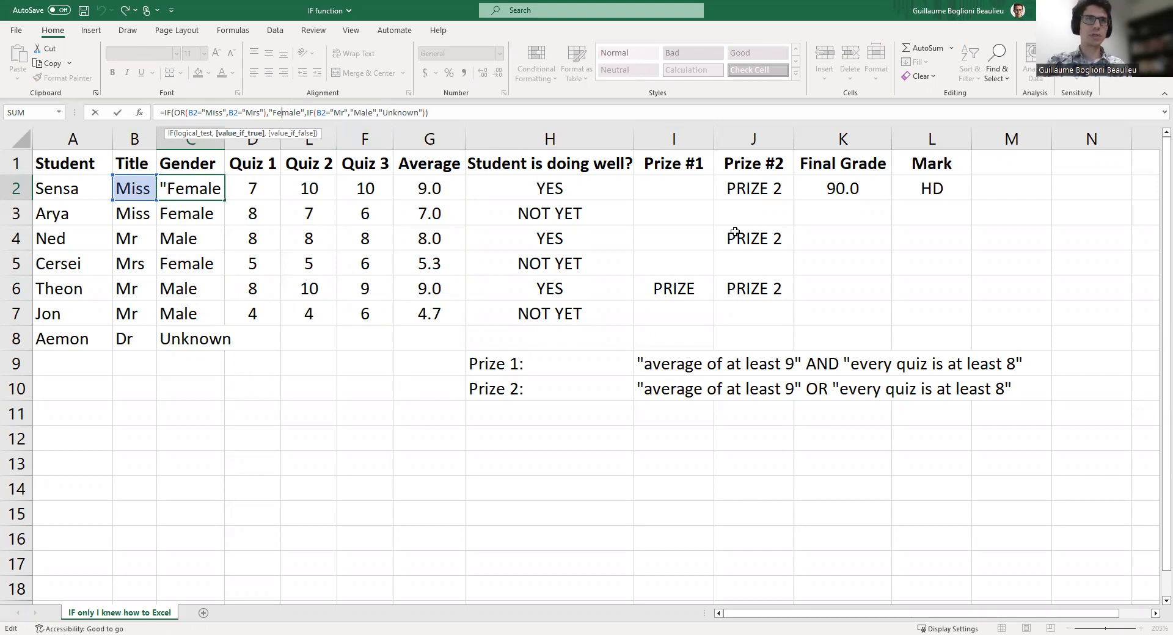
{"action": "key", "text": "Return"}
Check how the Gender formula in C4 evaluates its OR test and the nested IF for the title in B4.
{"action": "key", "text": "Return"}
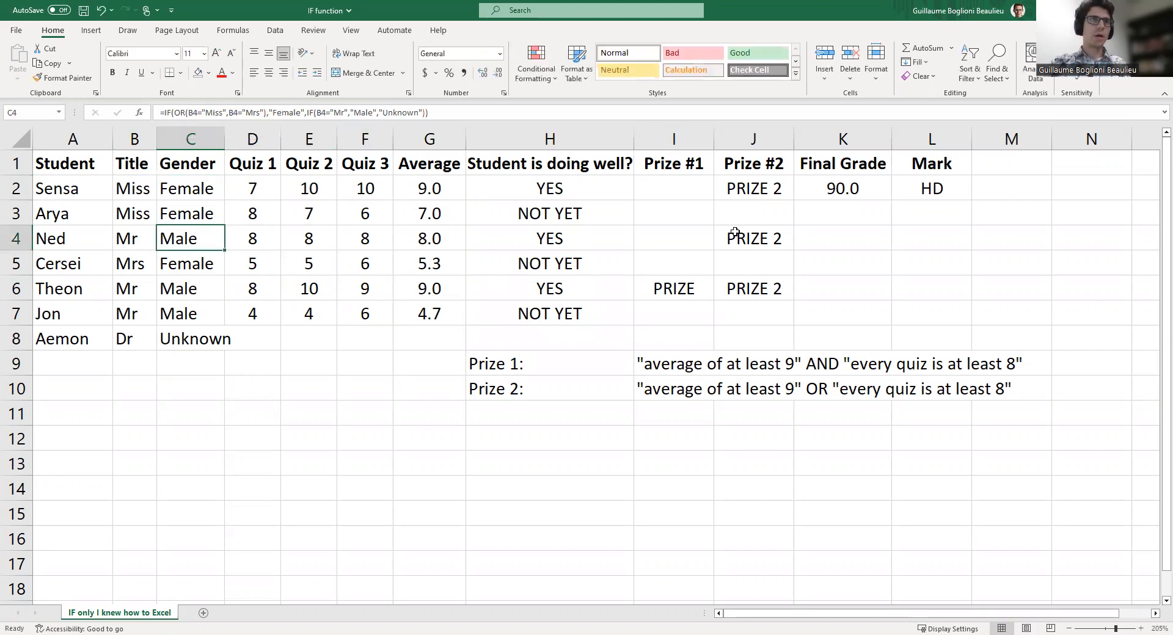
{"action": "left_click", "coordinate": [191, 112]}
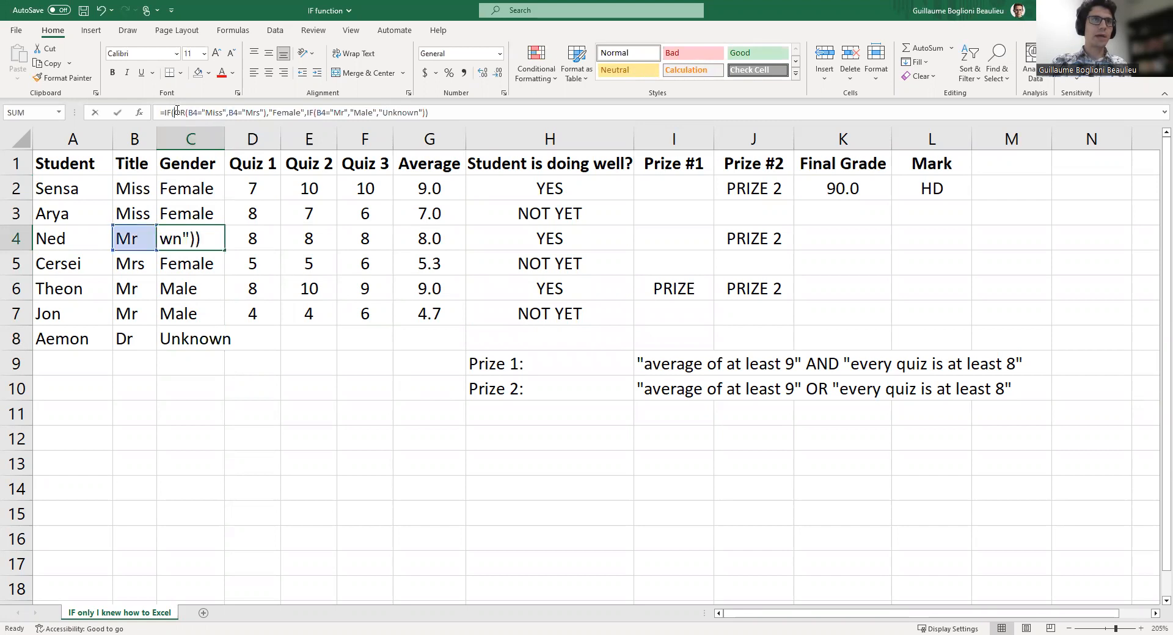
{"action": "left_click_drag", "start_coordinate": [174, 112], "coordinate": [264, 114]}
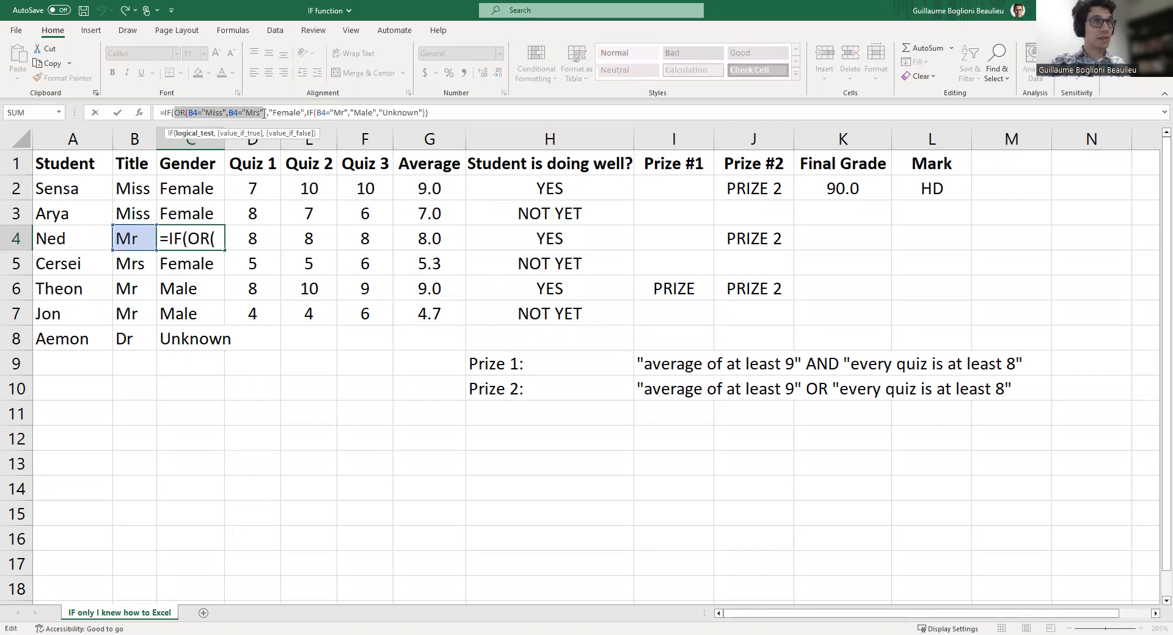
{"action": "left_click", "coordinate": [309, 112]}
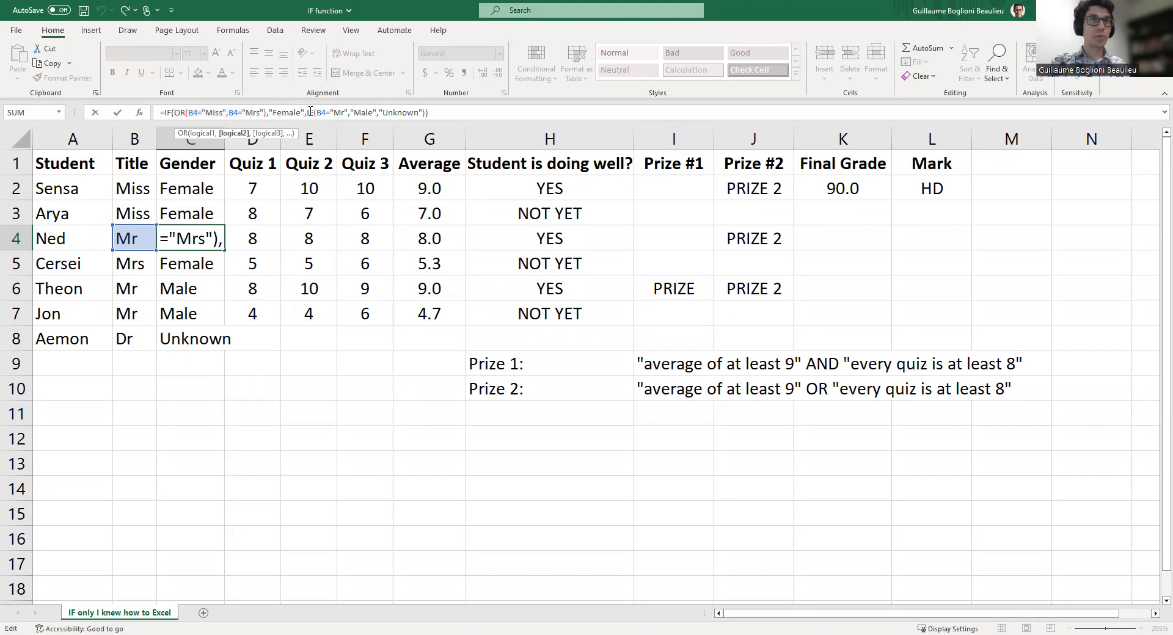
{"action": "left_click", "coordinate": [341, 113]}
{"action": "left_click", "coordinate": [369, 111]}
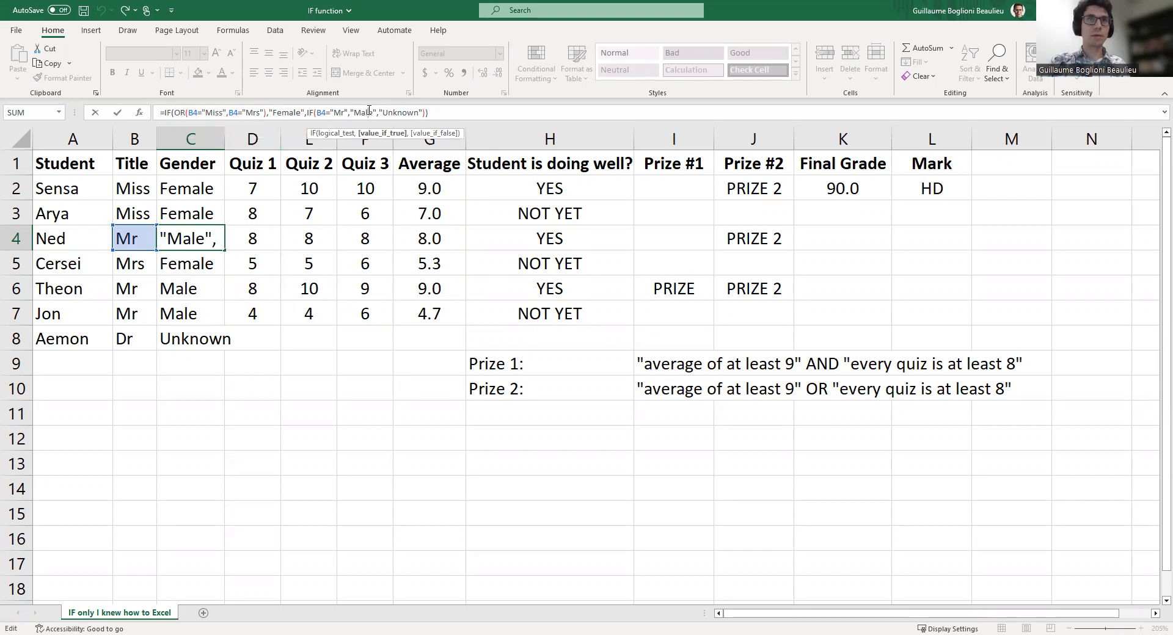
Check how the Gender formula in C8 evaluates its OR test and each argument of the nested IF for the title in B8.
{"action": "left_click", "coordinate": [190, 340]}
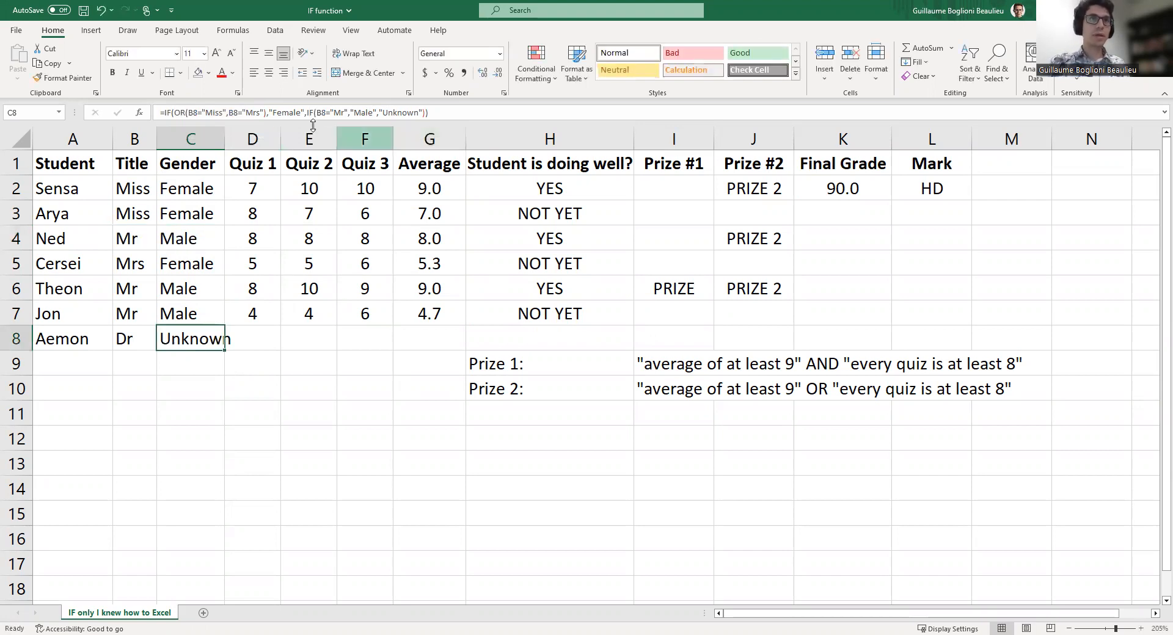
{"action": "left_click", "coordinate": [171, 113]}
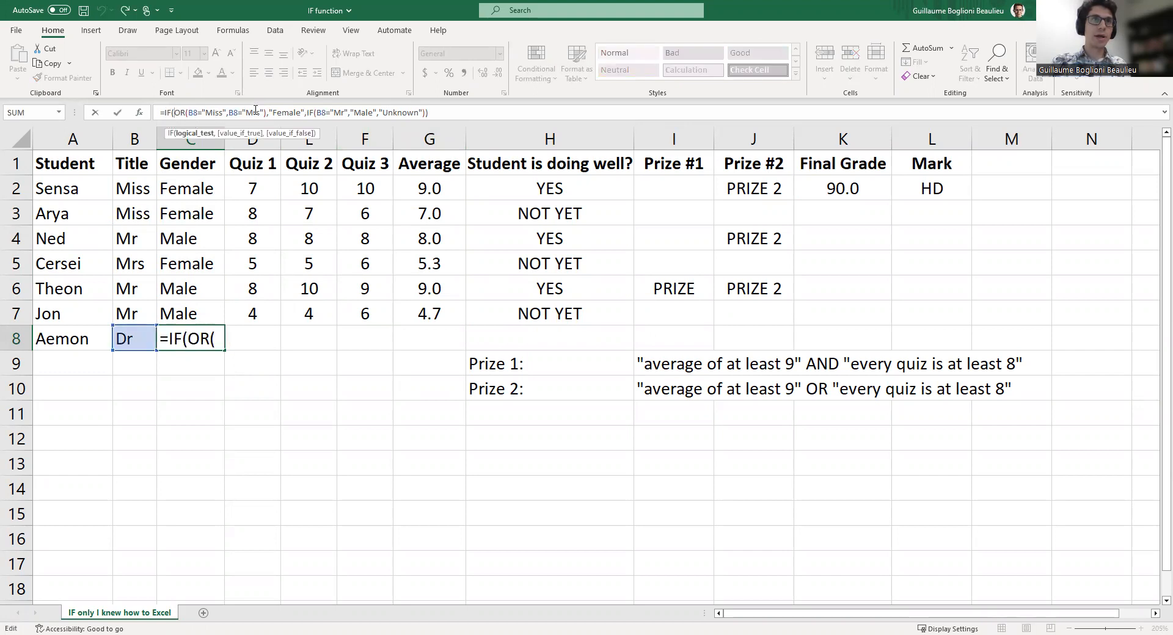
{"action": "left_click", "coordinate": [314, 113]}
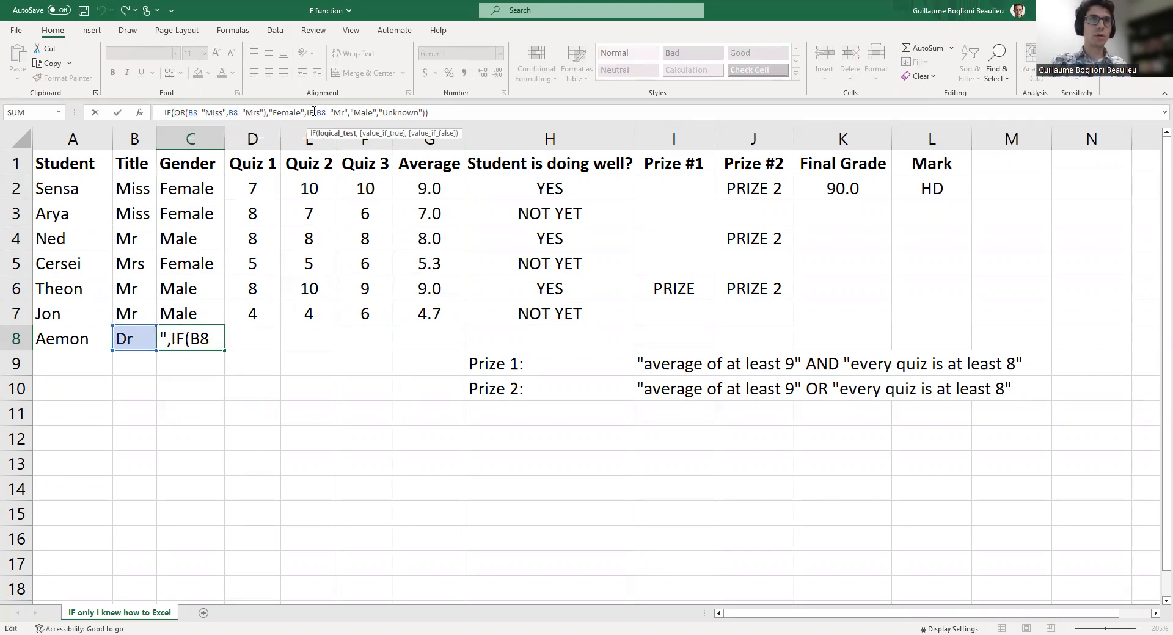
{"action": "left_click", "coordinate": [360, 113]}
{"action": "left_click", "coordinate": [392, 112]}
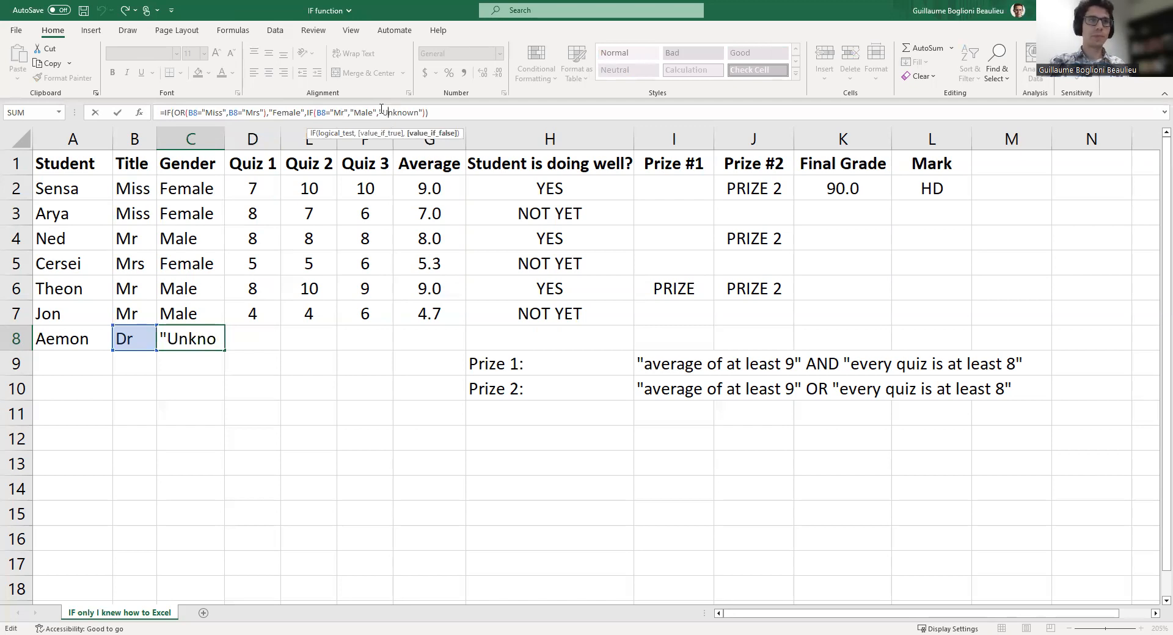
{"action": "key", "text": "Return"}
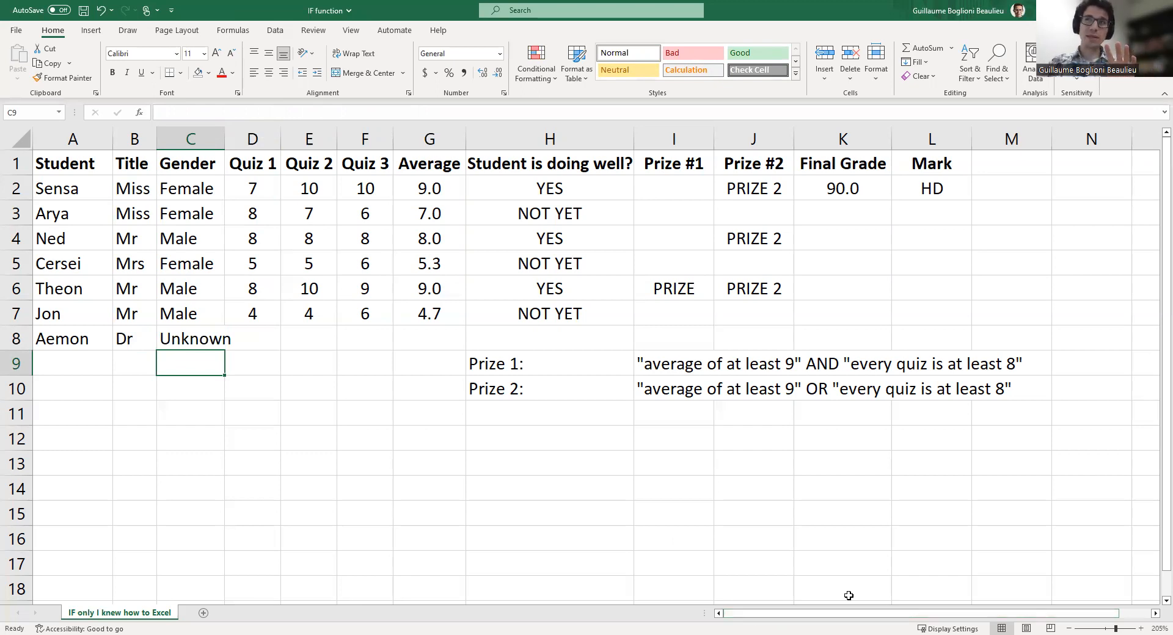
Copy the Final Grade formula from K2 down through K8.
{"action": "left_click_drag", "start_coordinate": [771, 612], "coordinate": [770, 611]}
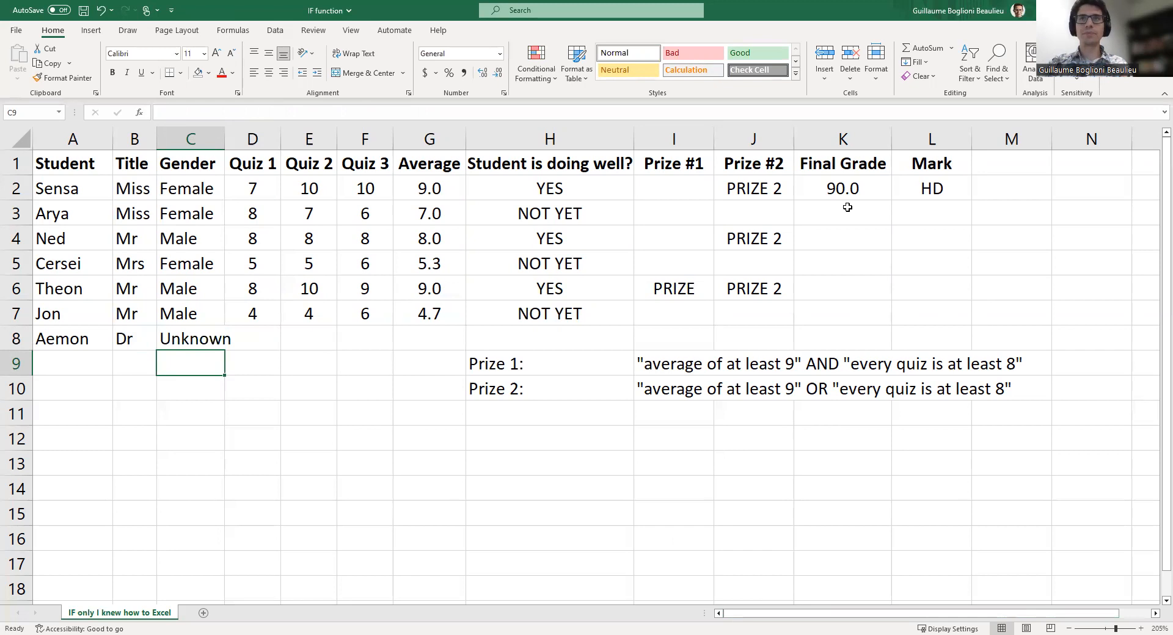
{"action": "left_click", "coordinate": [844, 187]}
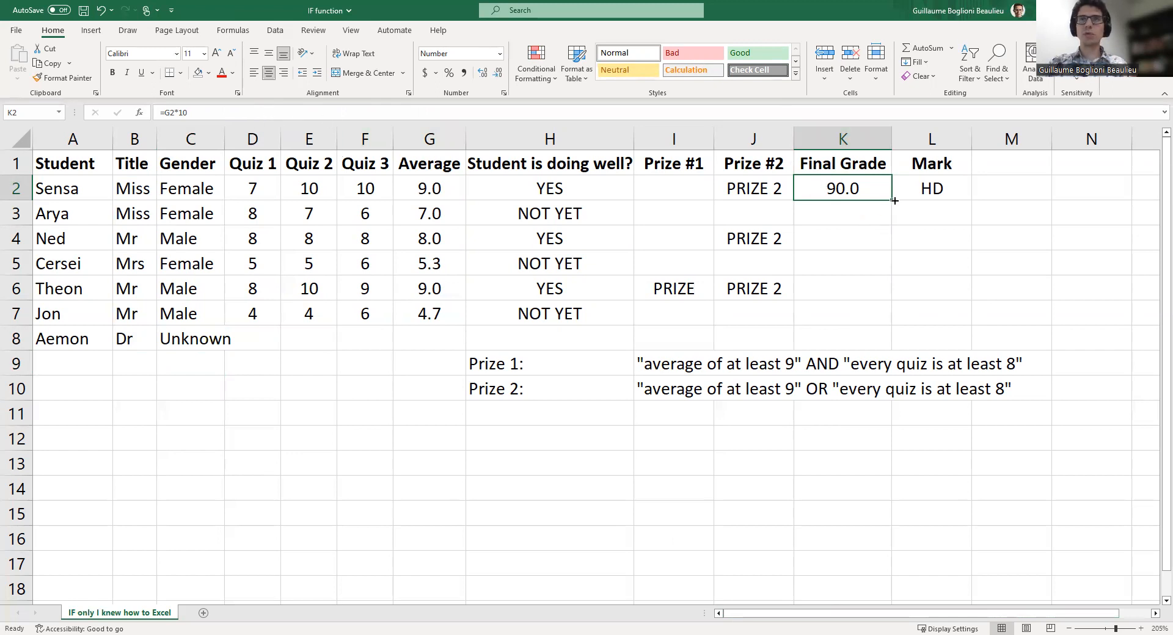
{"action": "left_click_drag", "start_coordinate": [894, 202], "coordinate": [885, 362]}
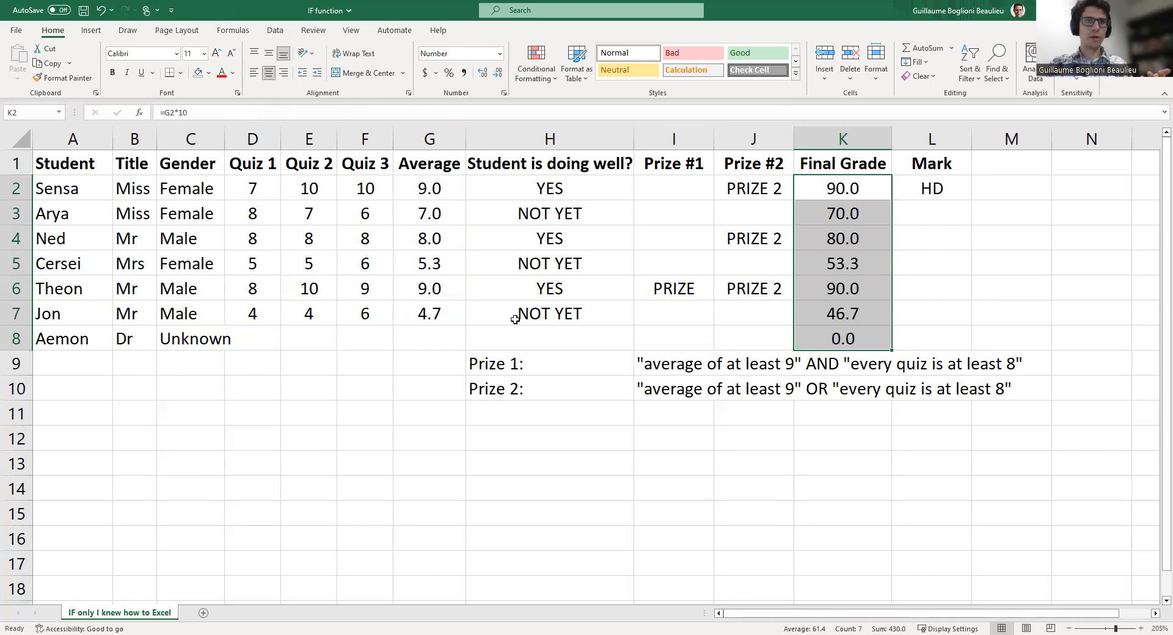
Enter 10 as the Average in G8 and check the Final Grade formula in K8.
{"action": "left_click", "coordinate": [529, 341]}
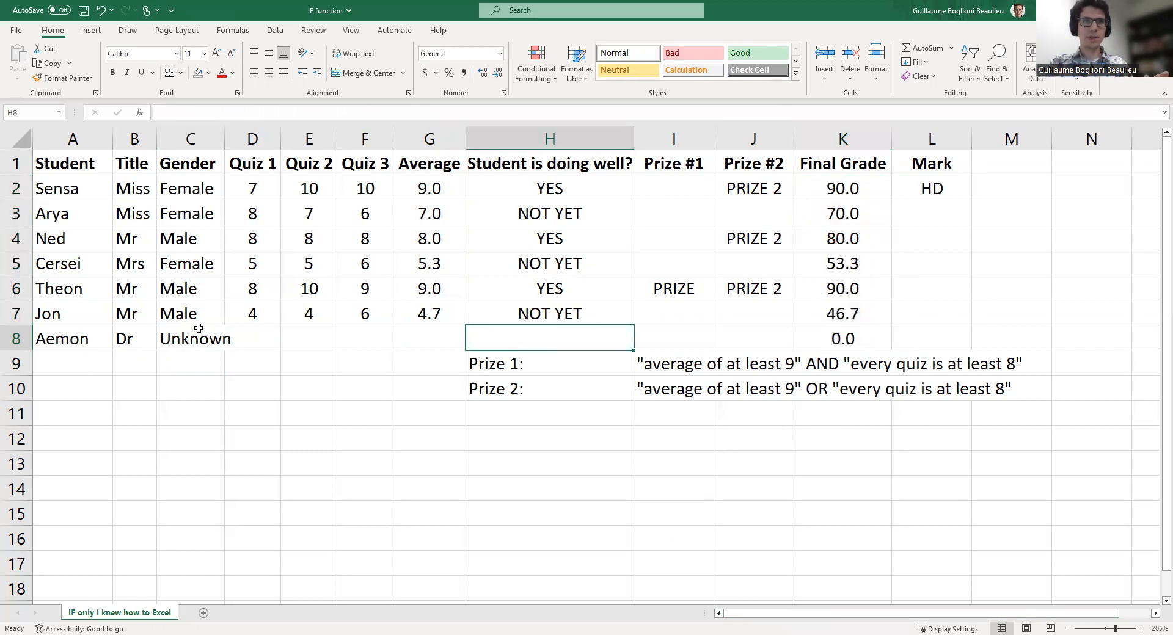
{"action": "left_click", "coordinate": [242, 338]}
{"action": "left_click", "coordinate": [433, 337]}
{"action": "type", "text": "10"}
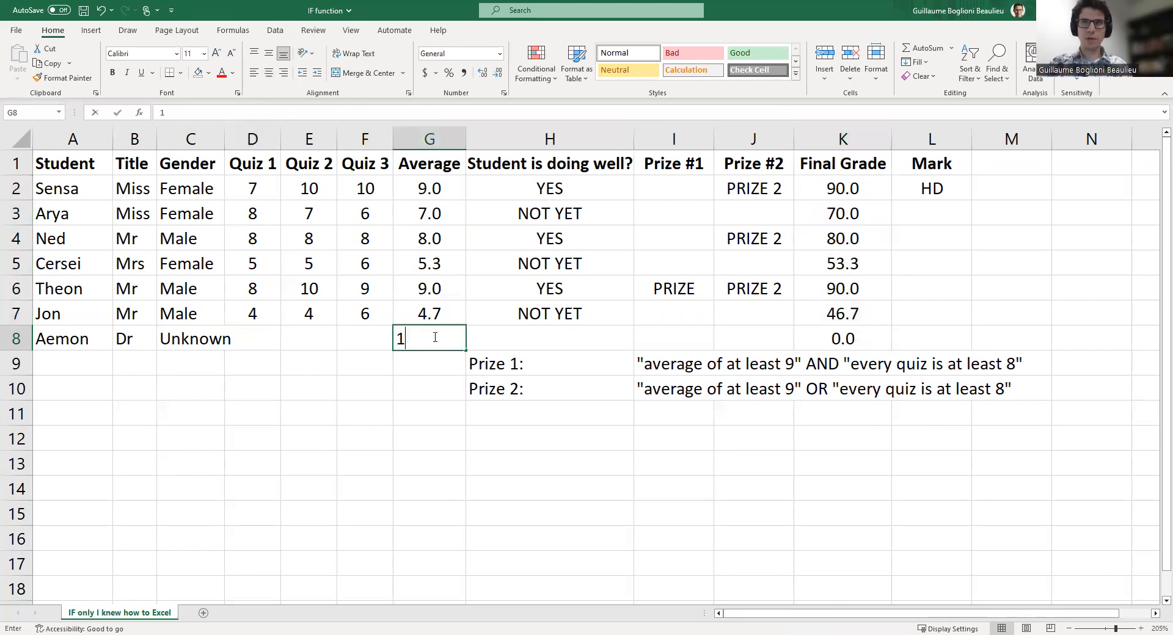
{"action": "key", "text": "Return"}
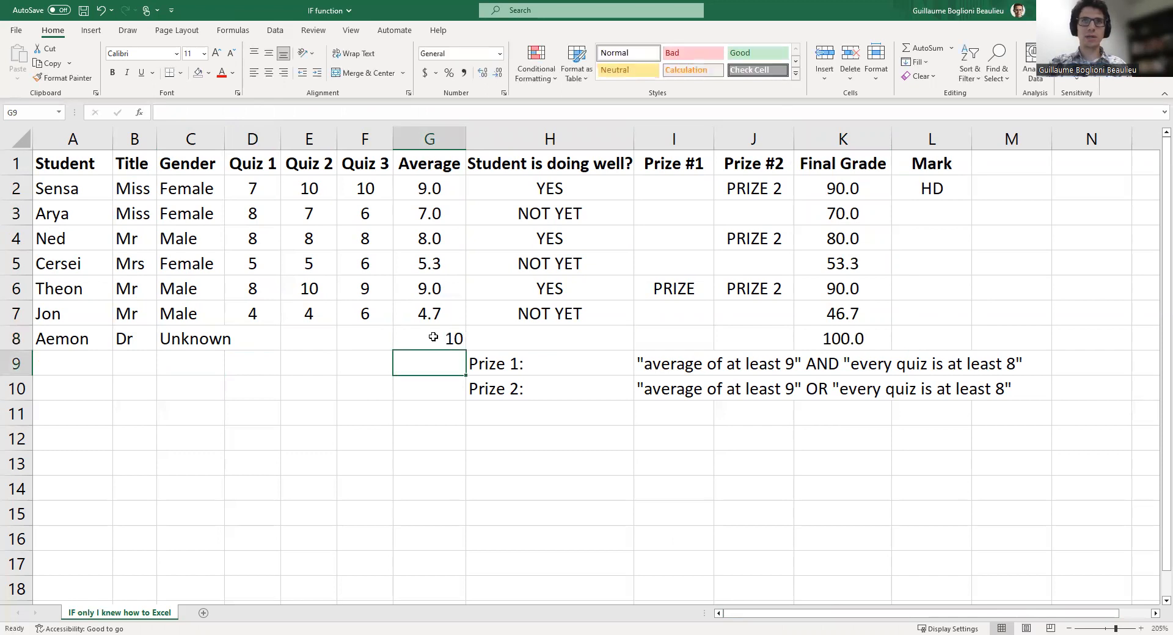
{"action": "left_click", "coordinate": [858, 339]}
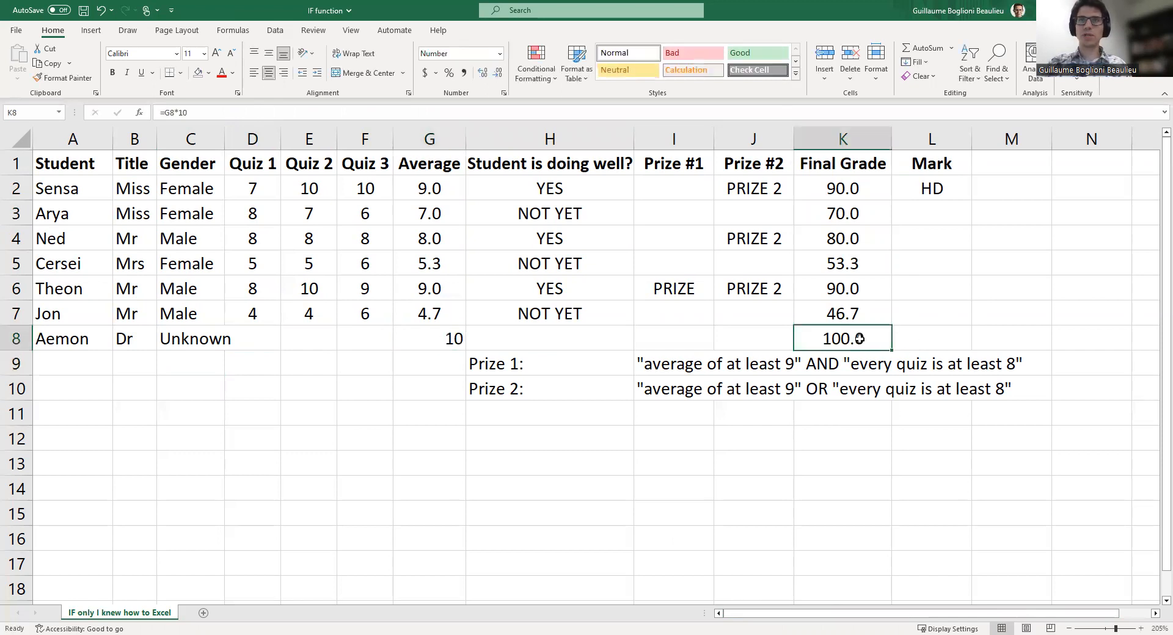
Remove the existing nested IF from the Mark formula in L2, keeping only the equals sign.
{"action": "left_click", "coordinate": [936, 162]}
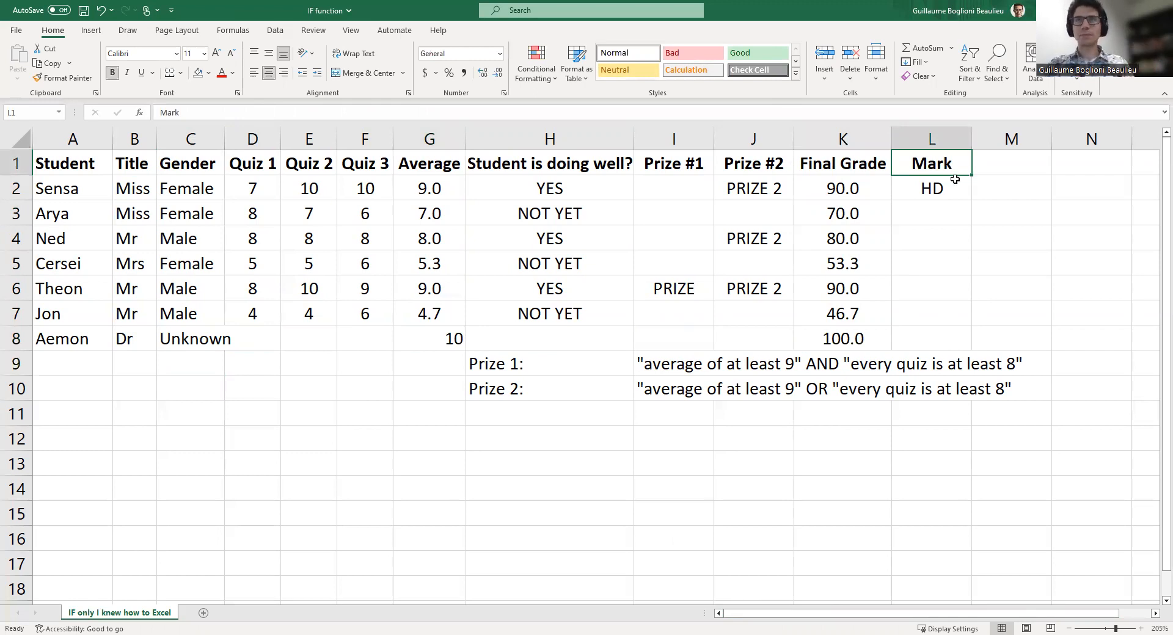
{"action": "left_click", "coordinate": [931, 185]}
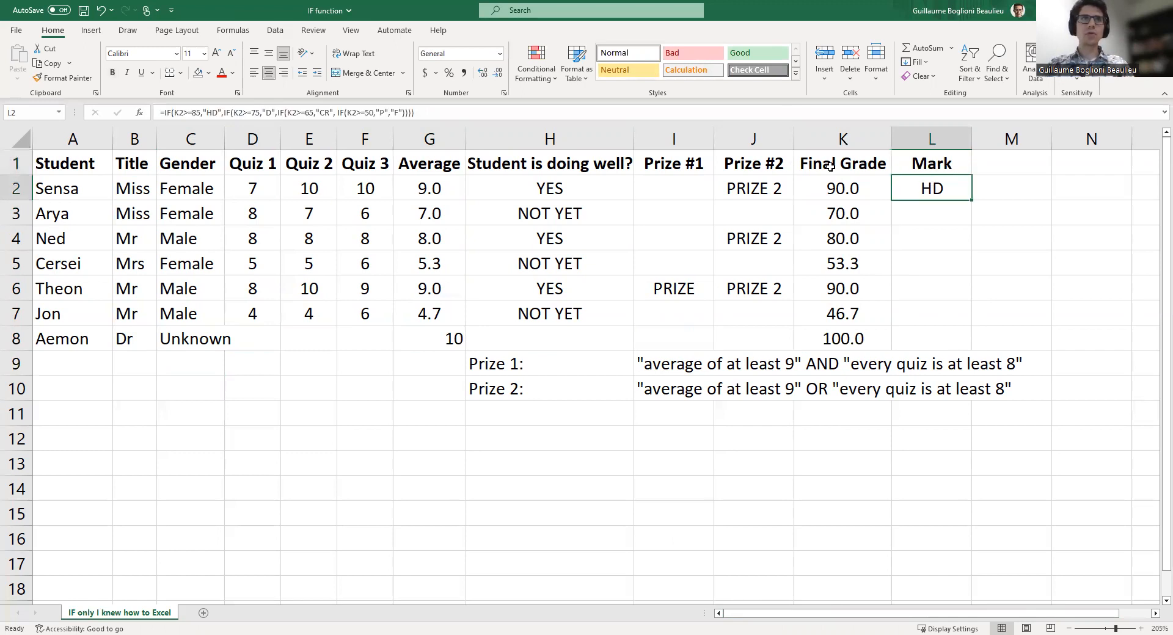
{"action": "left_click_drag", "start_coordinate": [164, 111], "coordinate": [421, 112]}
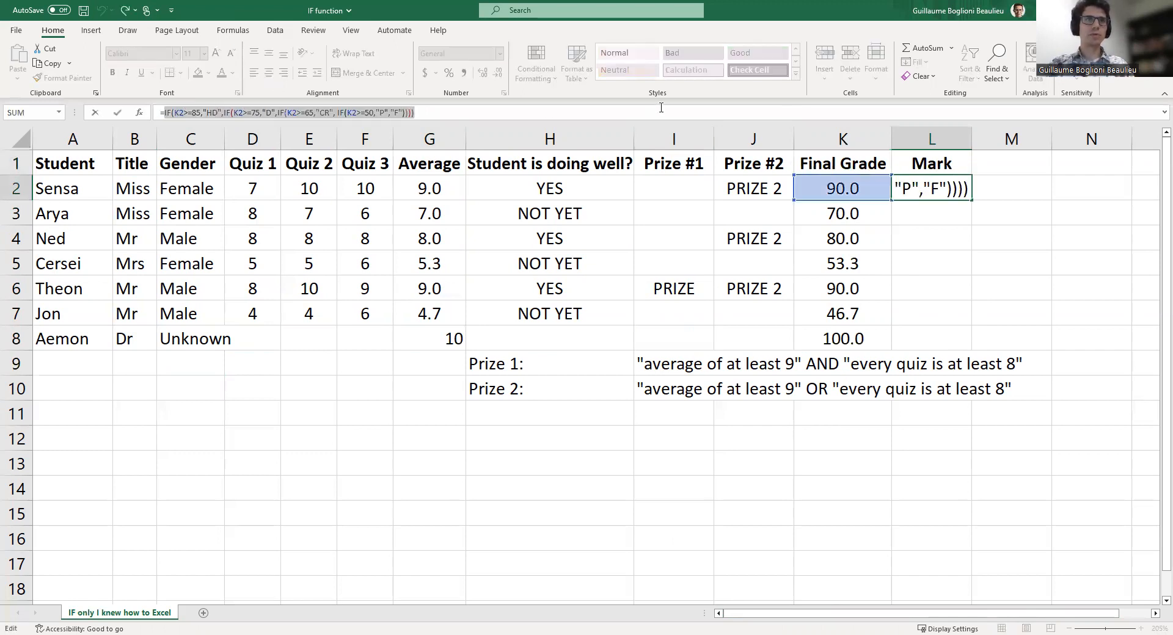
{"action": "key", "text": "BackSpace"}
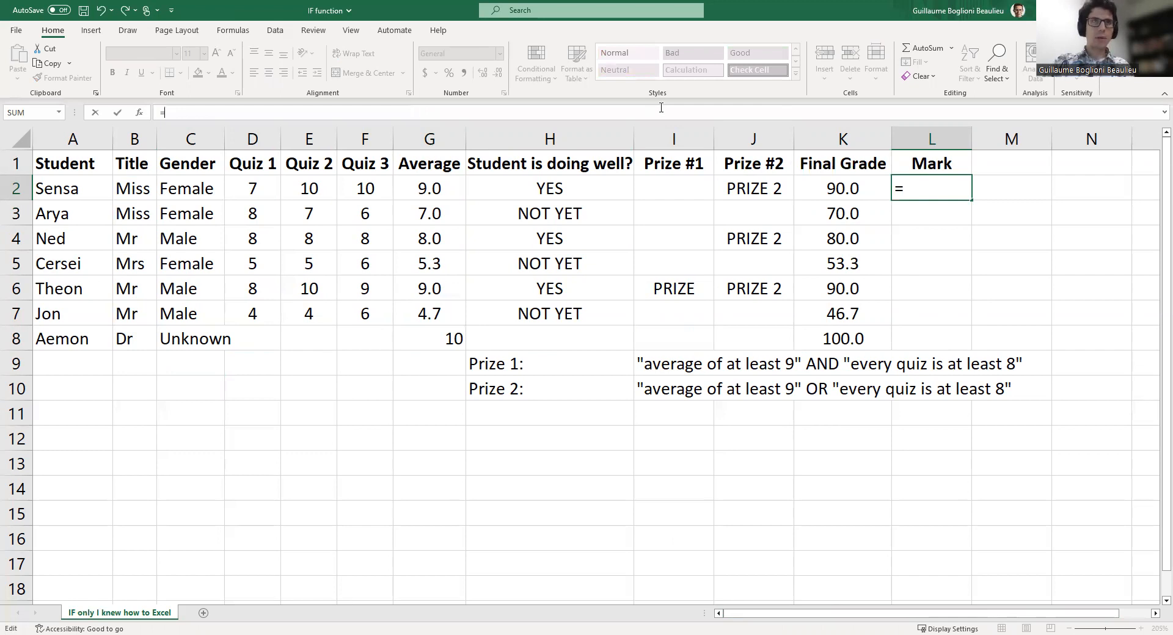
Start an IF formula in L2 that tests K2>=85 and returns "HD" if true.
{"action": "type", "text": "IF("}
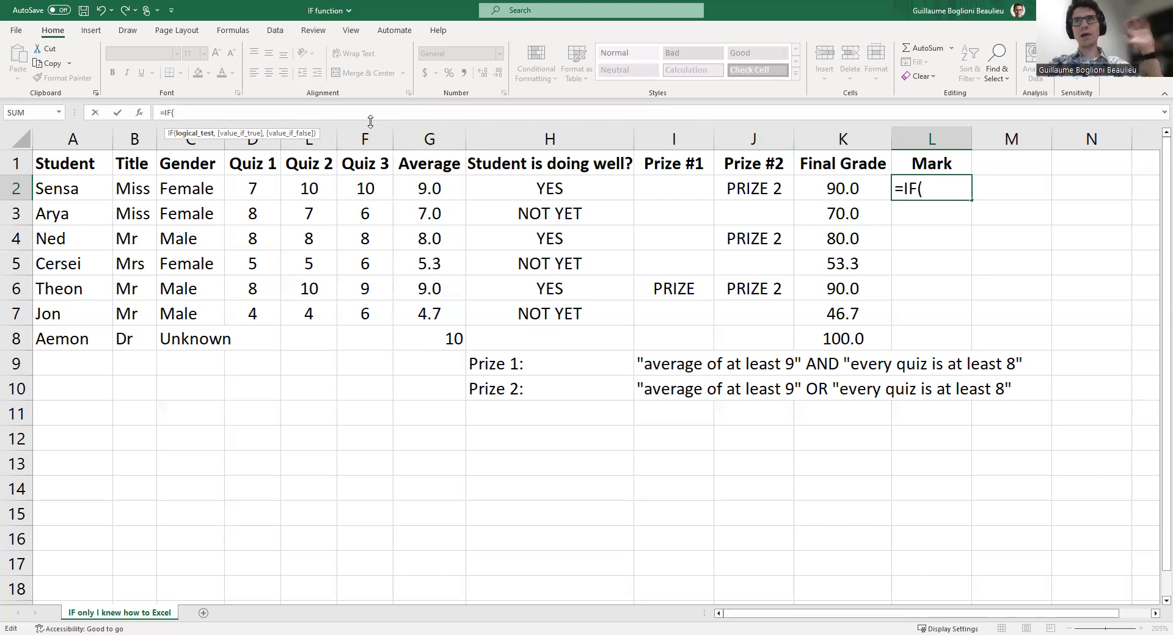
{"action": "left_click", "coordinate": [826, 191]}
{"action": "type", "text": ">="}
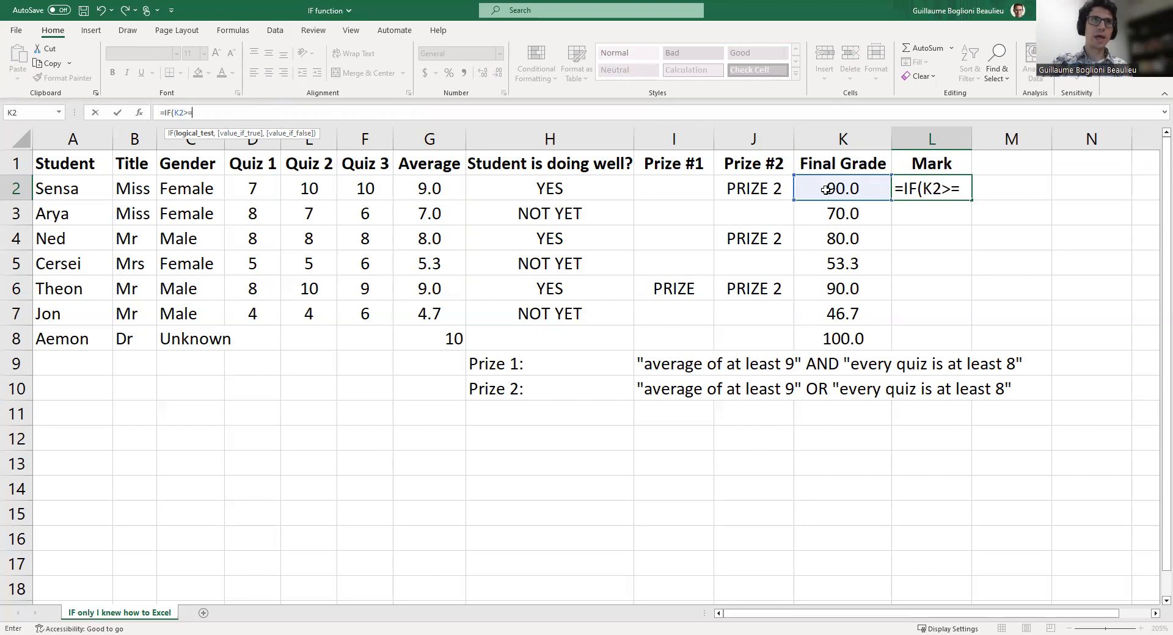
{"action": "type", "text": "85"}
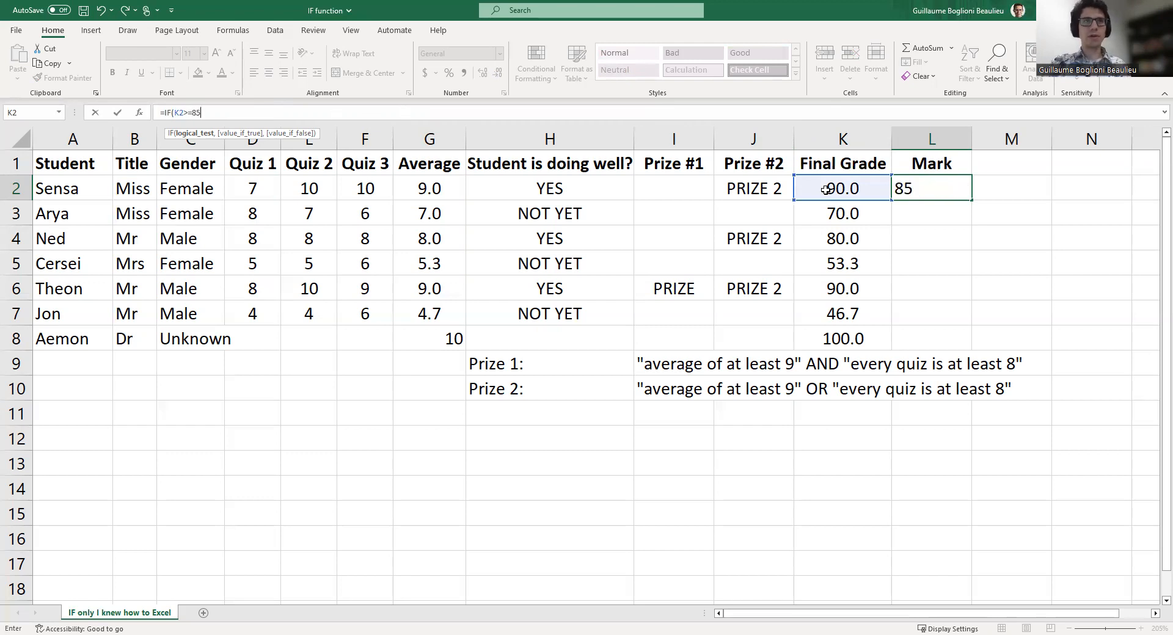
{"action": "type", "text": ","}
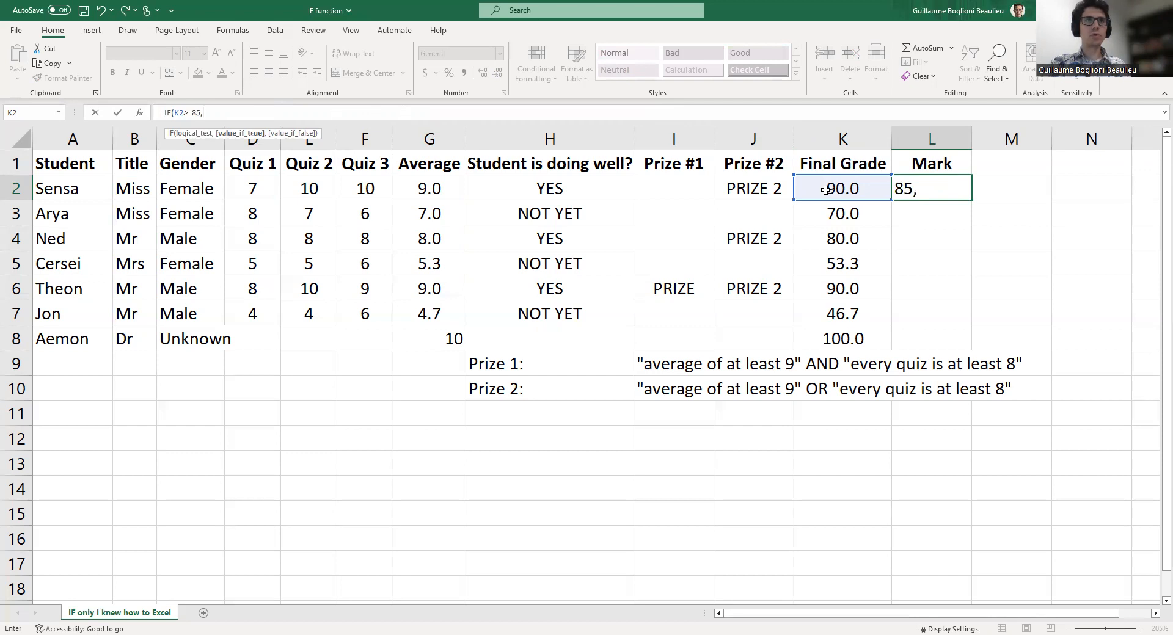
{"action": "type", "text": " \"HD\","}
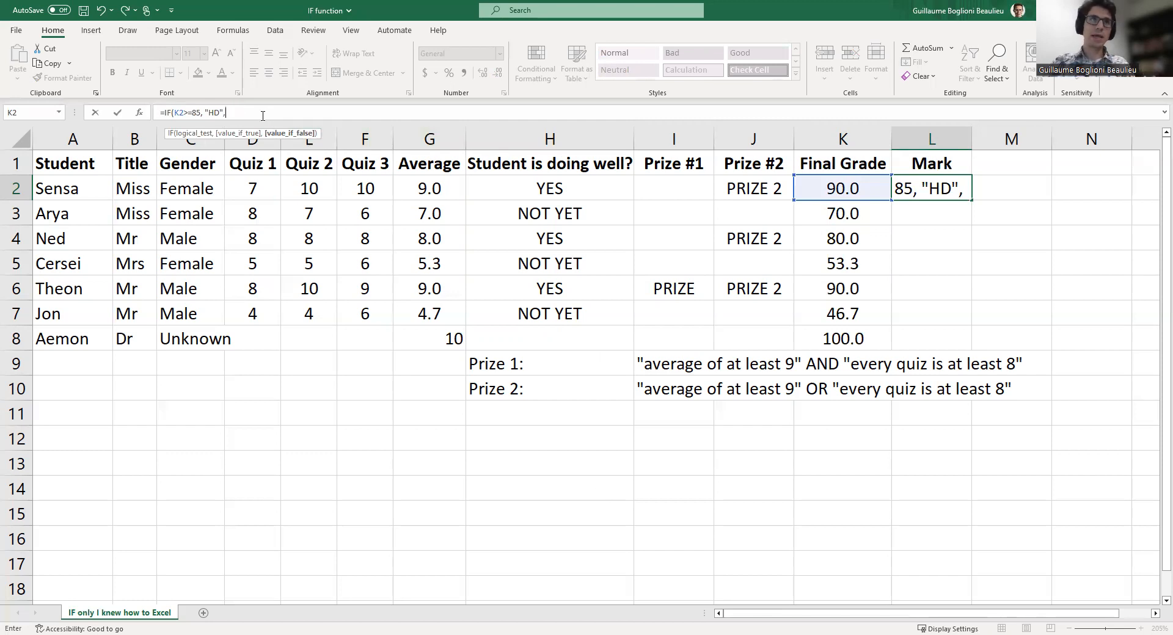
{"action": "left_click", "coordinate": [843, 188]}
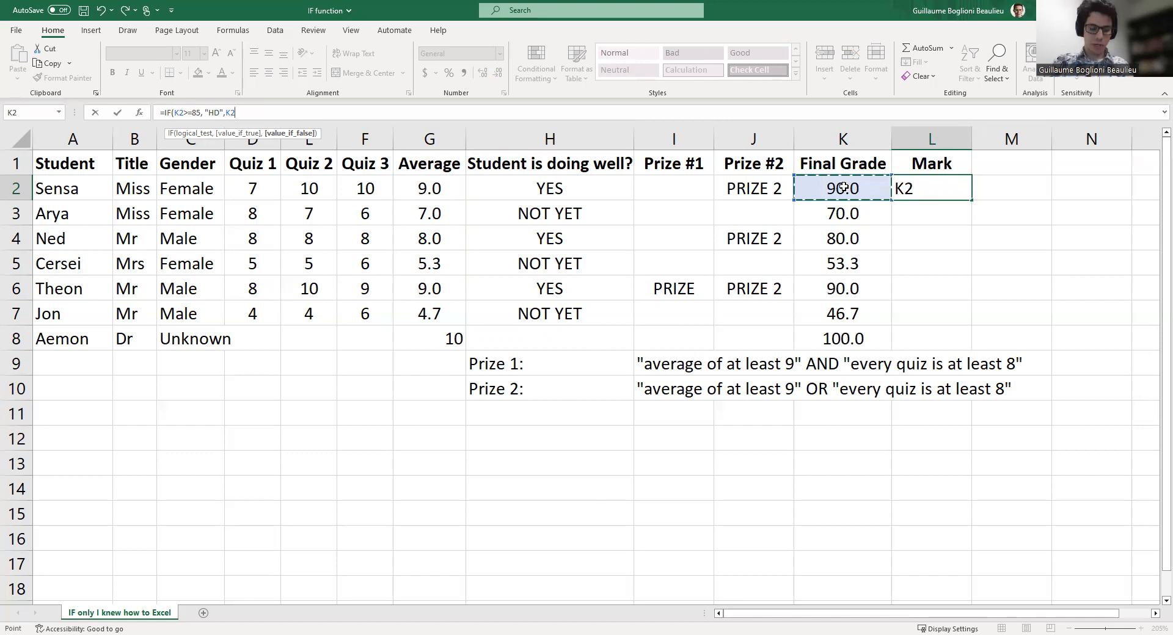
{"action": "key", "text": "BackSpace"}
{"action": "key", "text": "BackSpace"}
Nest a second IF as the value-if-false argument in L2, testing K2>=75 and returning "D" if true.
{"action": "type", "text": "IF("}
{"action": "left_click", "coordinate": [849, 185]}
{"action": "type", "text": ">"}
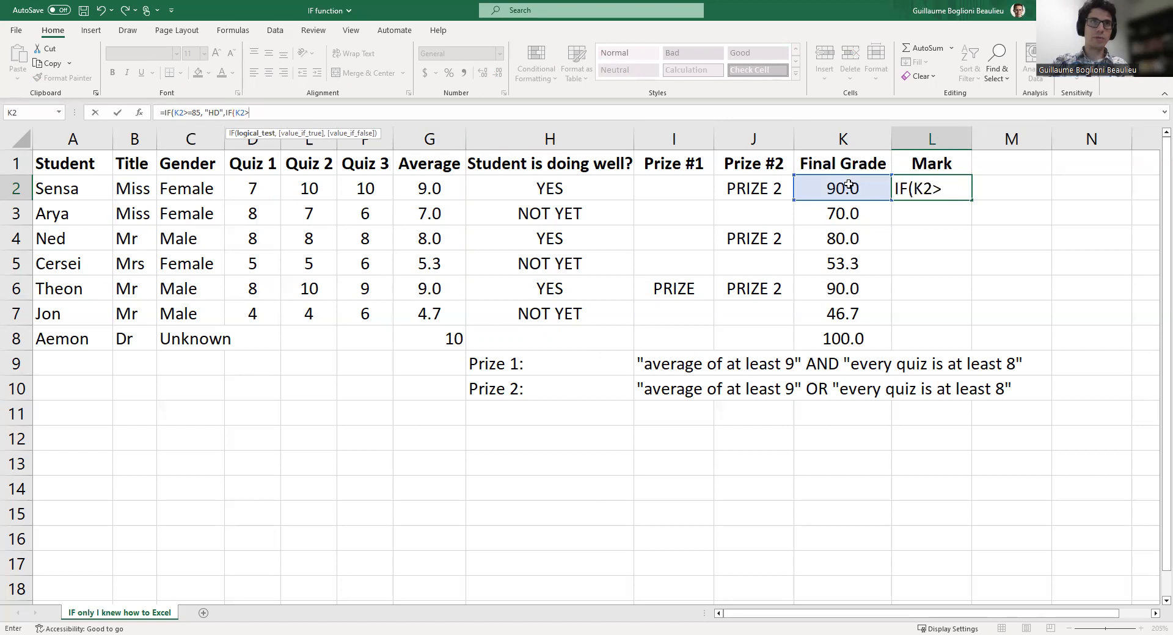
{"action": "type", "text": "=75"}
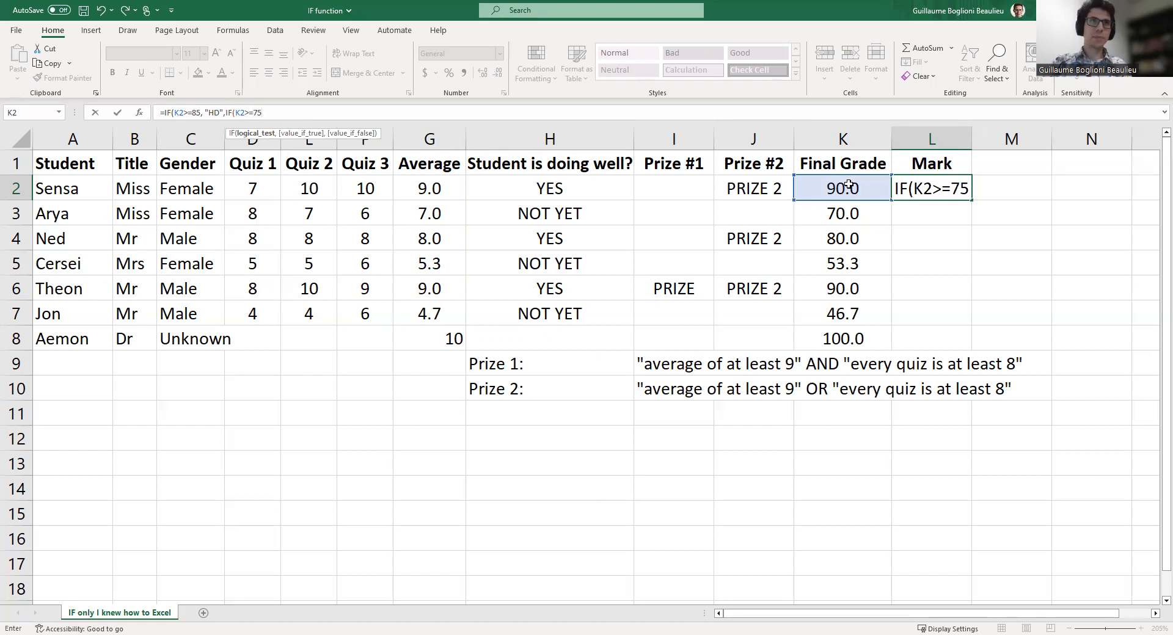
{"action": "type", "text": ",\""}
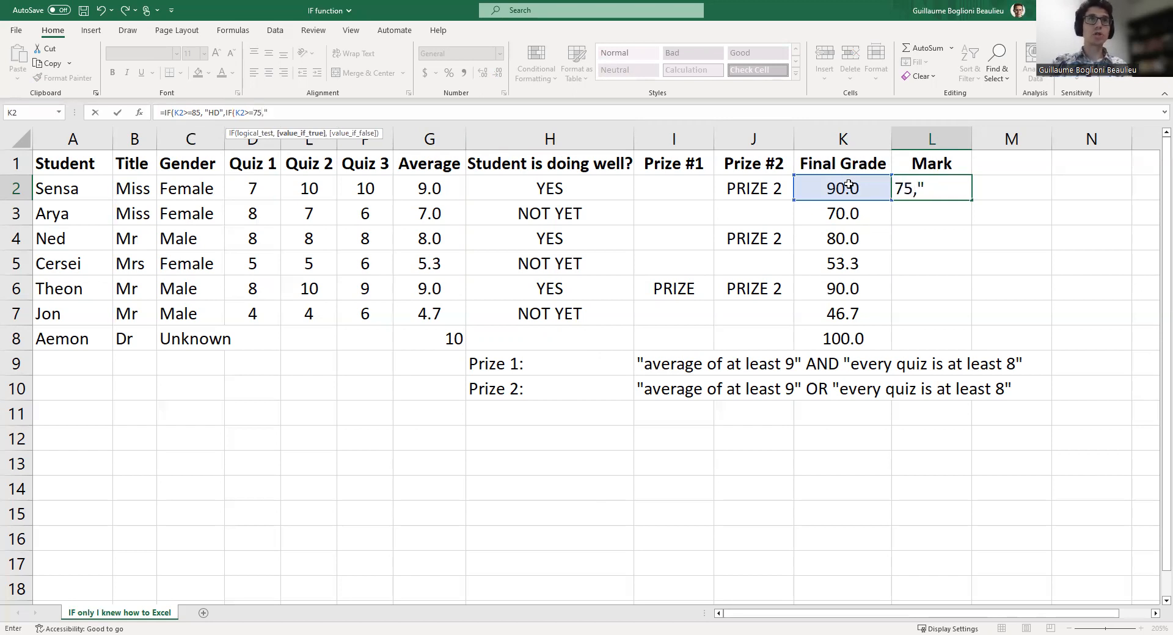
{"action": "type", "text": "D\""}
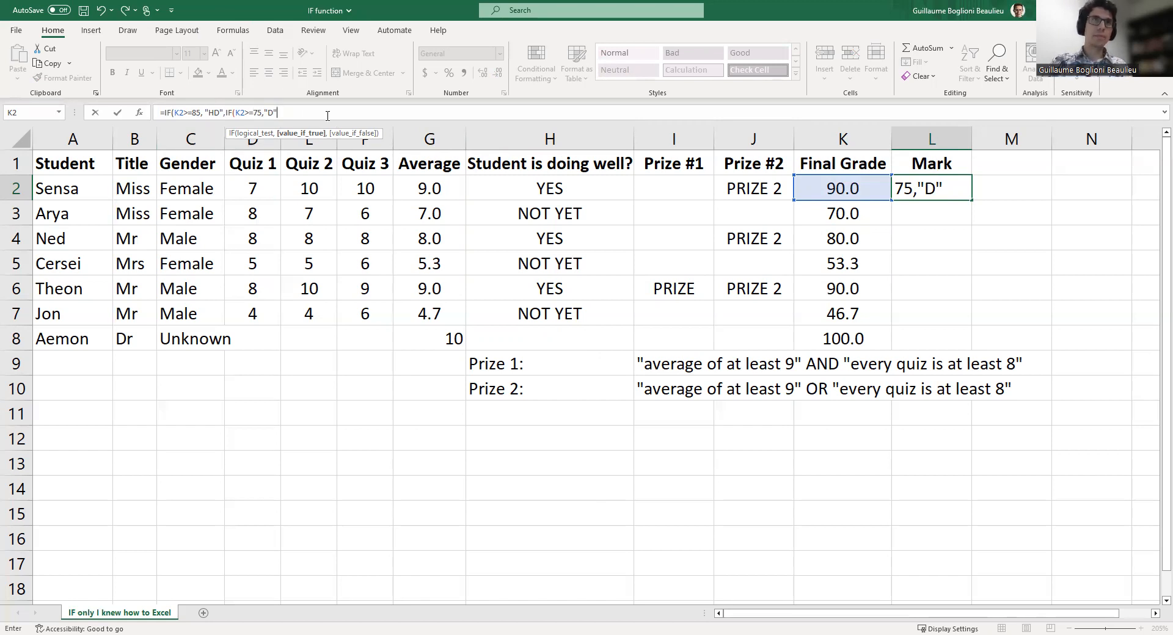
{"action": "type", "text": ","}
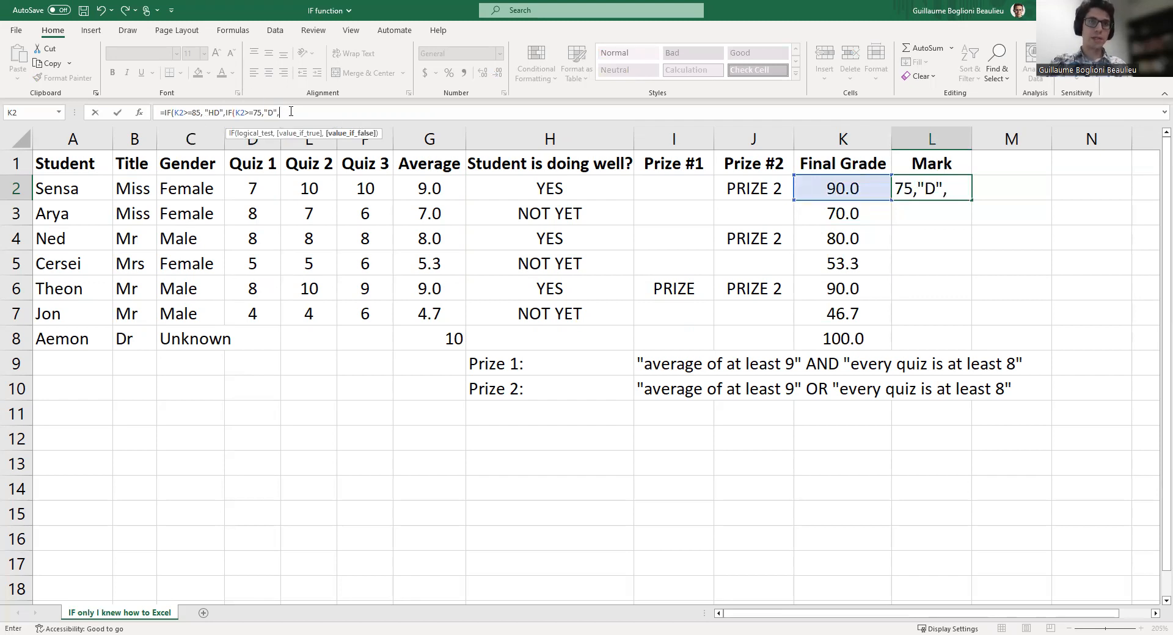
Nest a third IF in the L2 formula that tests K2>=65 and returns "C" if true.
{"action": "type", "text": "IF("}
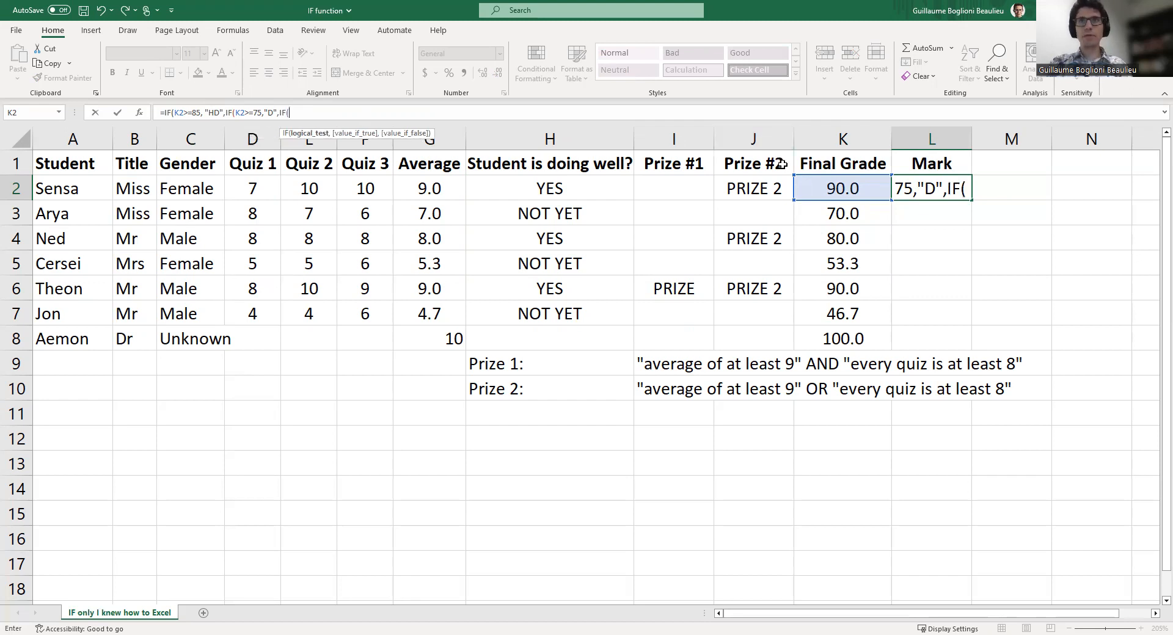
{"action": "left_click", "coordinate": [814, 188]}
{"action": "type", "text": ">"}
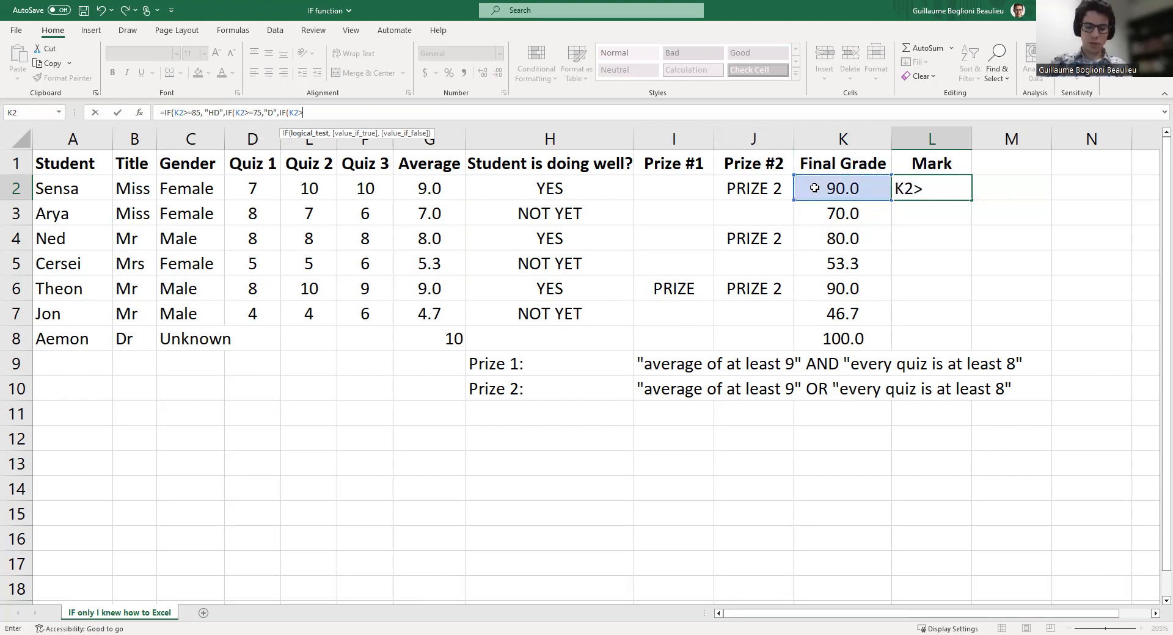
{"action": "type", "text": "=65"}
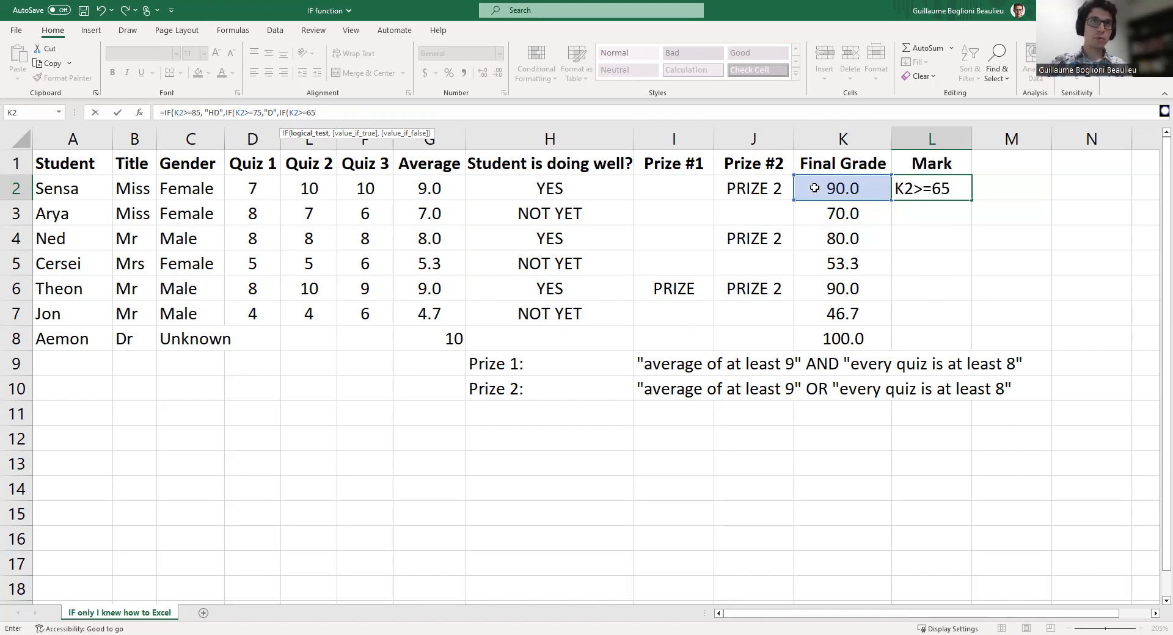
{"action": "type", "text": ","}
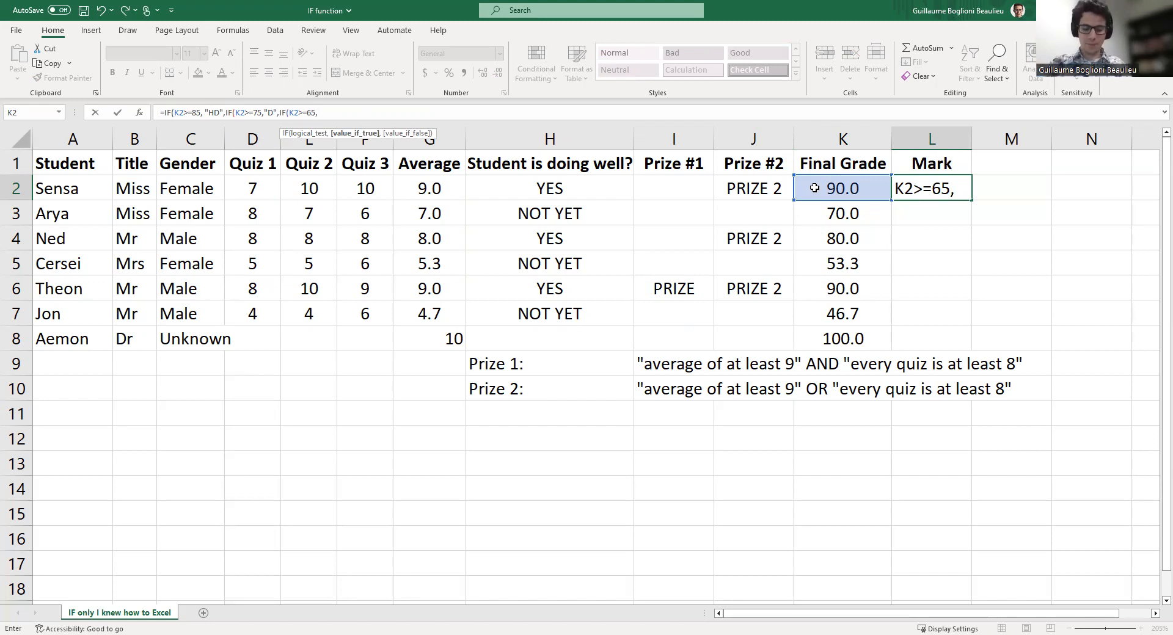
{"action": "type", "text": "\"C"}
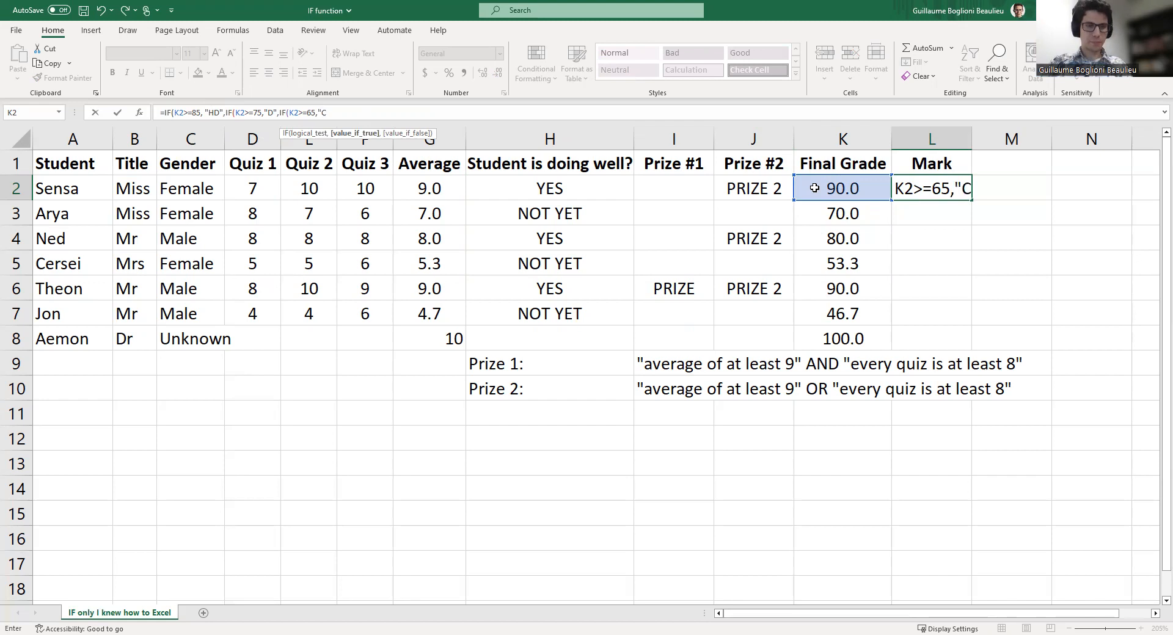
{"action": "type", "text": "\","}
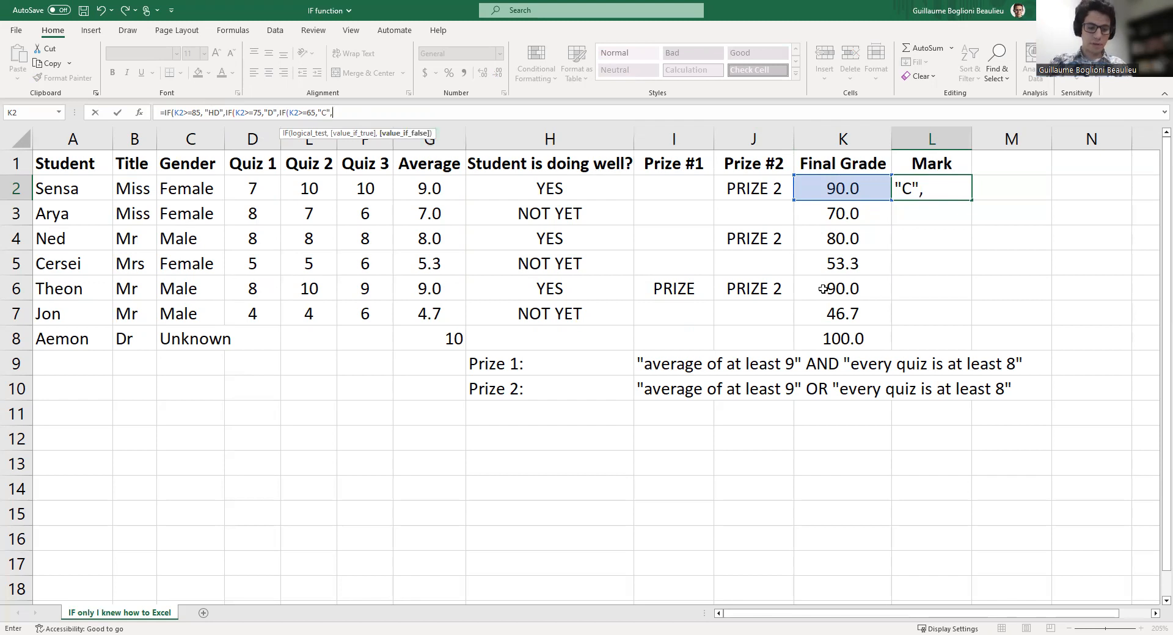
Nest a fourth IF in the L2 formula that tests K2>=50 and returns "P" if true.
{"action": "type", "text": "IF"}
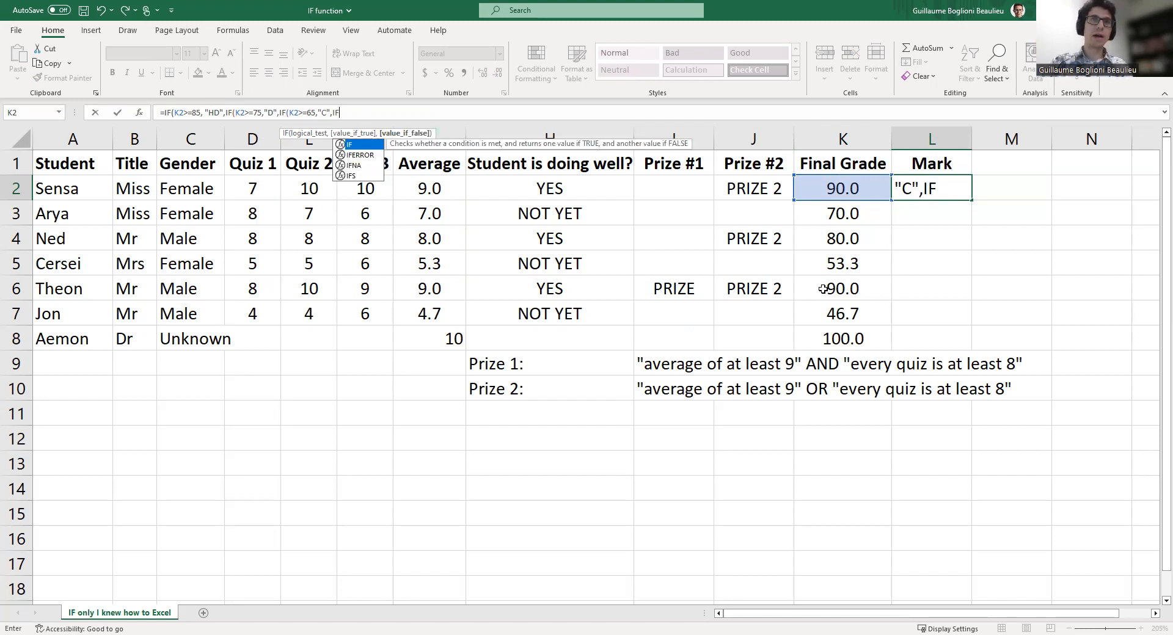
{"action": "type", "text": "("}
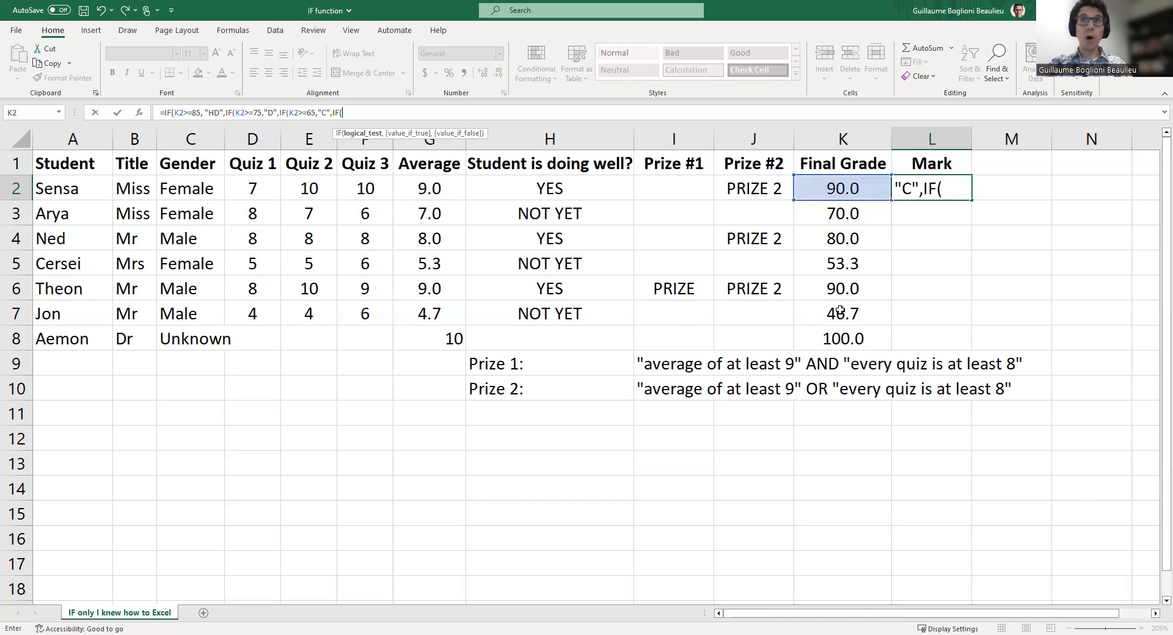
{"action": "left_click", "coordinate": [841, 191]}
{"action": "type", "text": ">="}
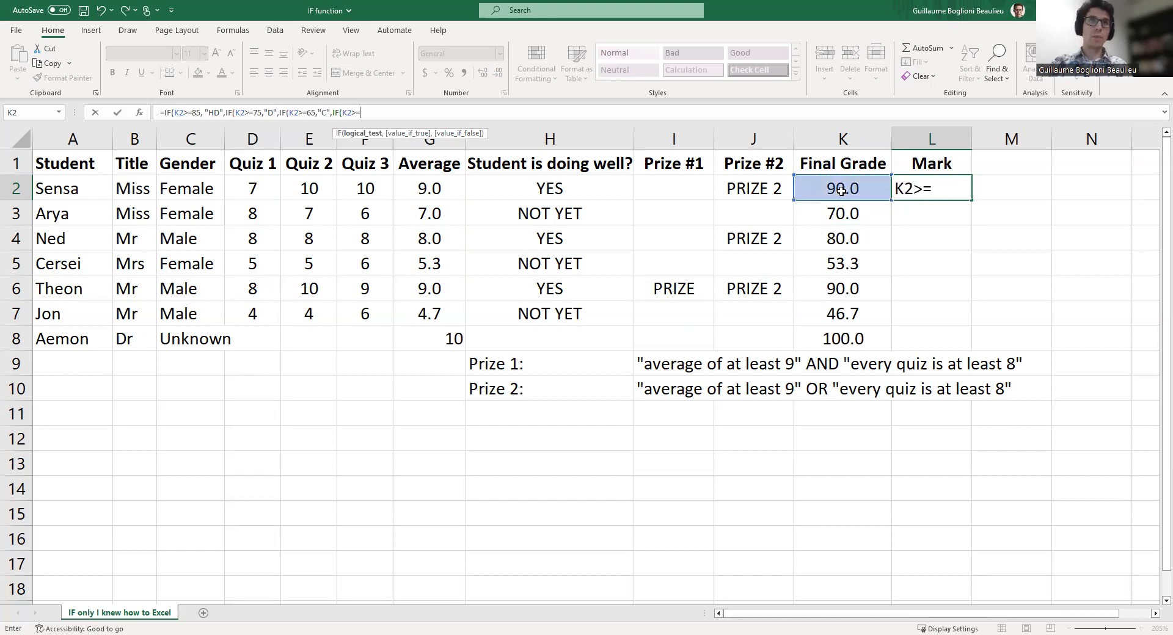
{"action": "type", "text": "50,\"P\""}
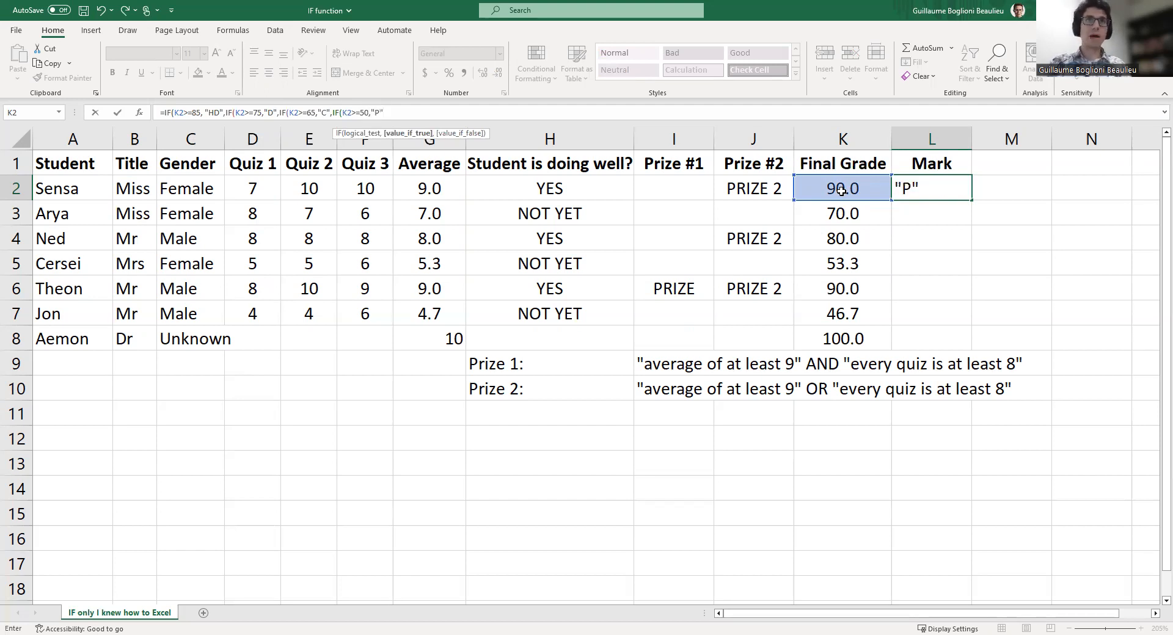
{"action": "type", "text": ",IF"}
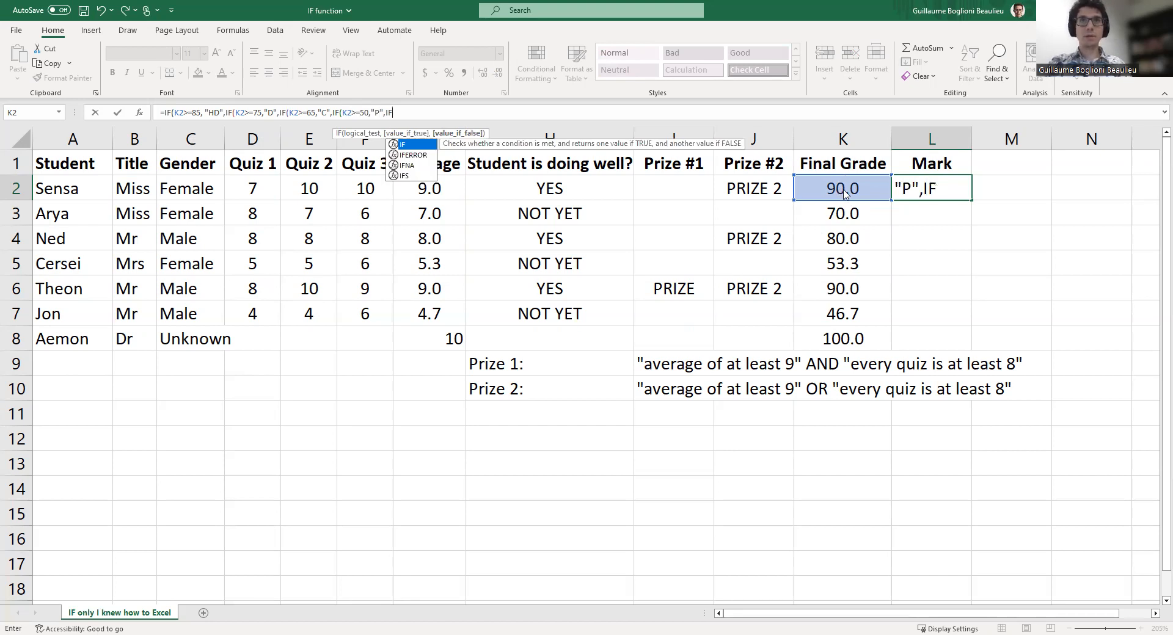
{"action": "key", "text": "Return"}
{"action": "left_click", "coordinate": [592, 357]}
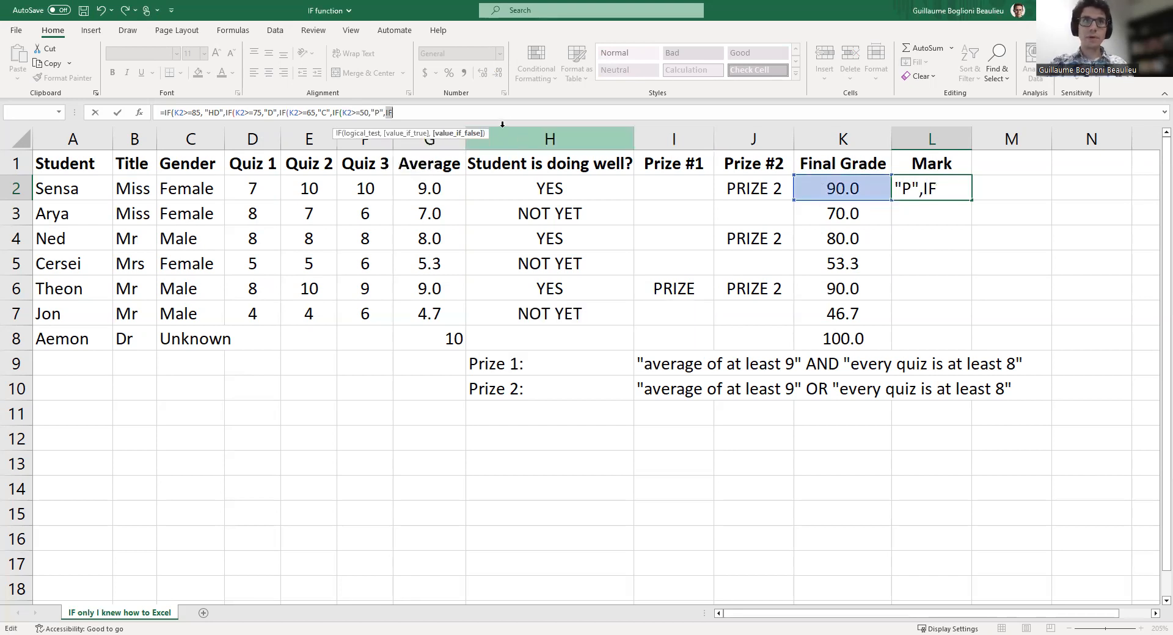
{"action": "type", "text": "("}
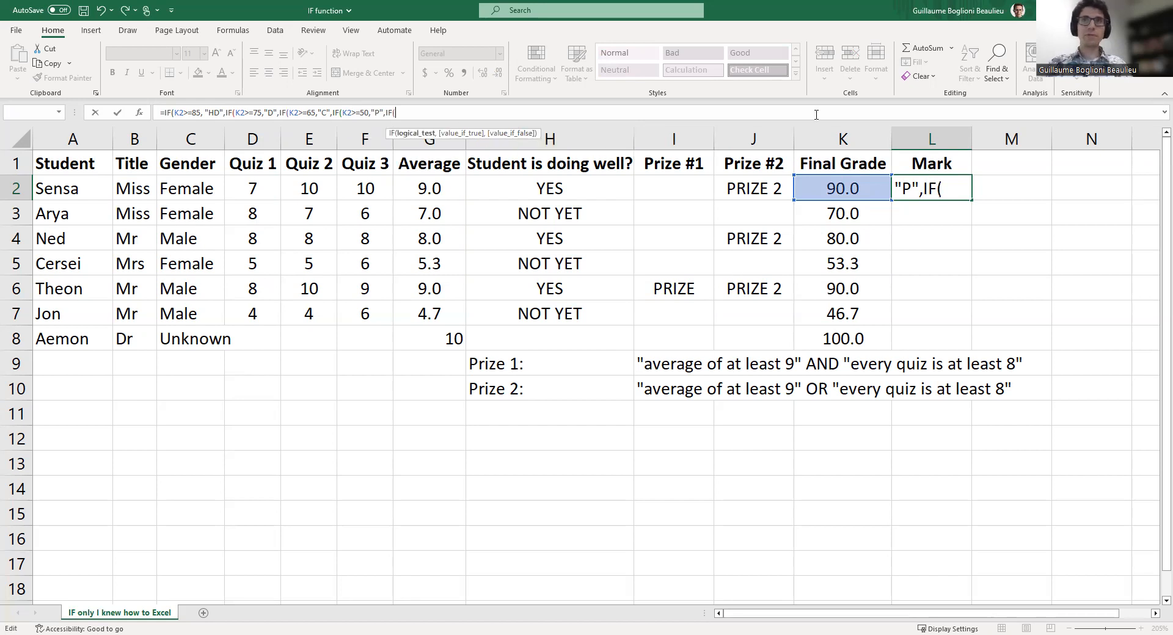
{"action": "left_click", "coordinate": [854, 187]}
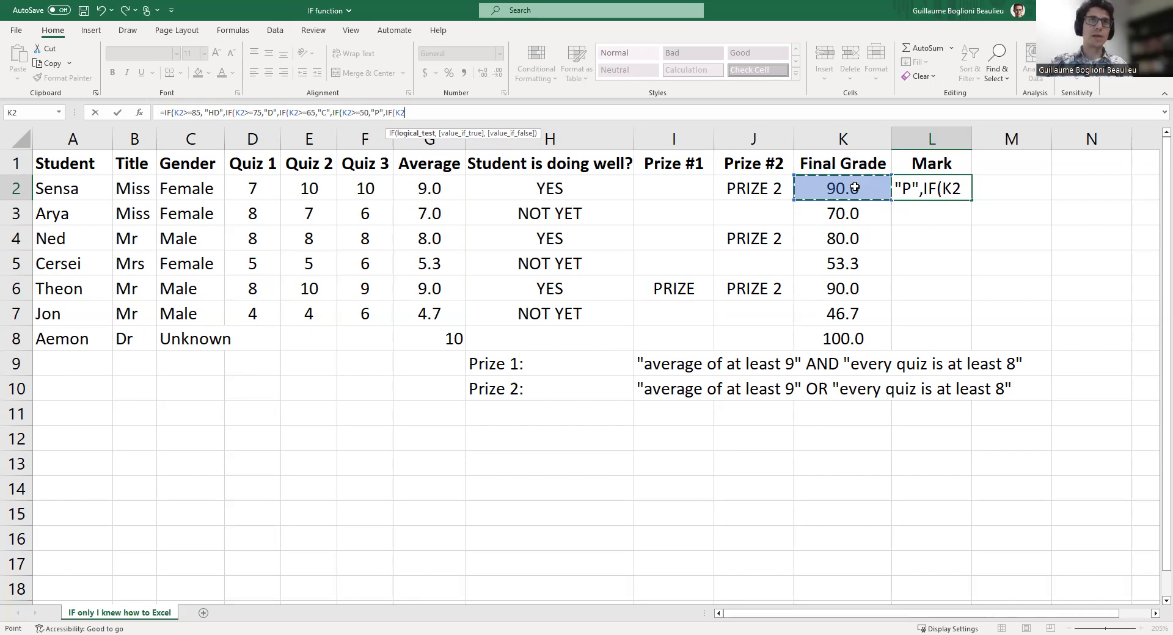
{"action": "key", "text": "BackSpace"}
{"action": "key", "text": "BackSpace"}
{"action": "key", "text": "BackSpace"}
{"action": "key", "text": "BackSpace"}
{"action": "key", "text": "BackSpace"}
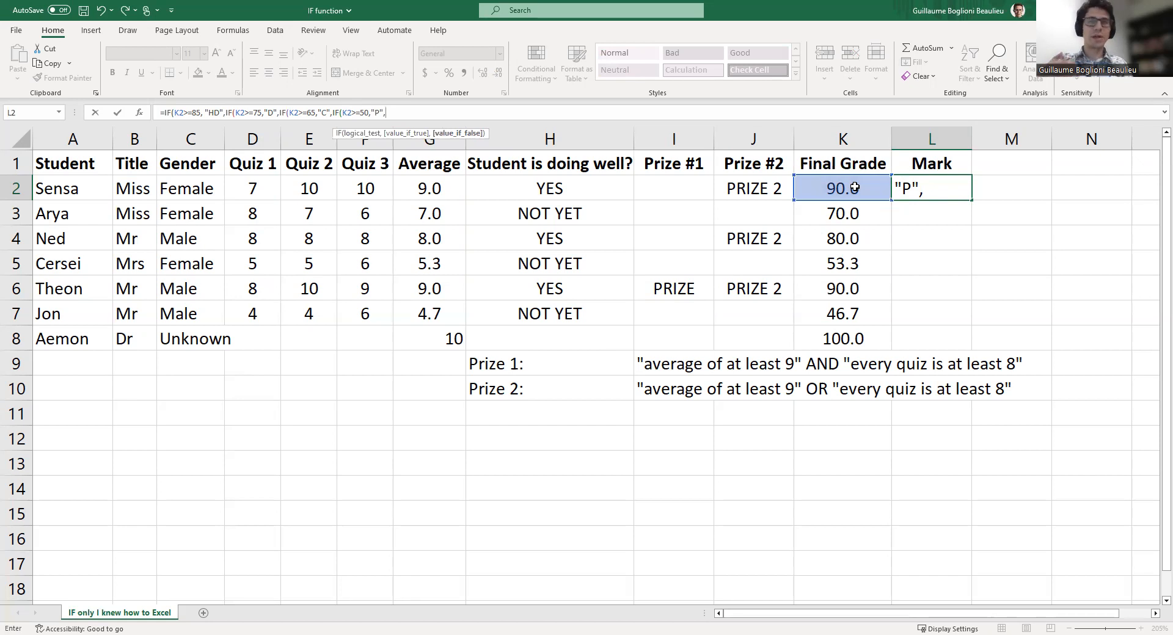
Set "F" as the final value-if-false argument in L2, close all four IFs, and enter the formula.
{"action": "type", "text": "\"F"}
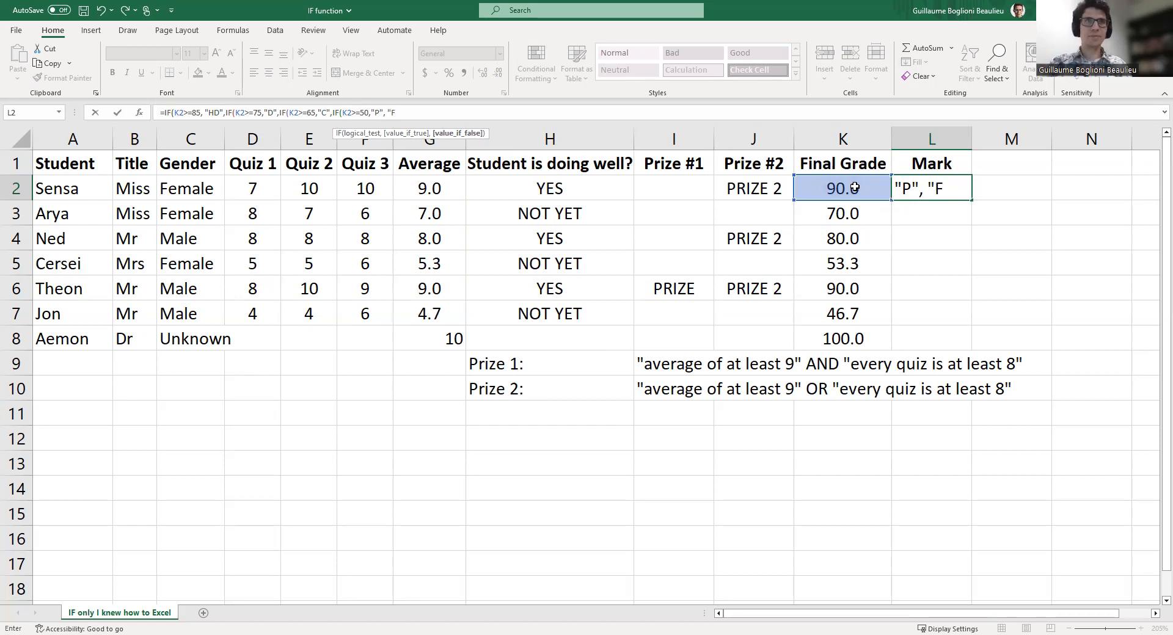
{"action": "type", "text": "\""}
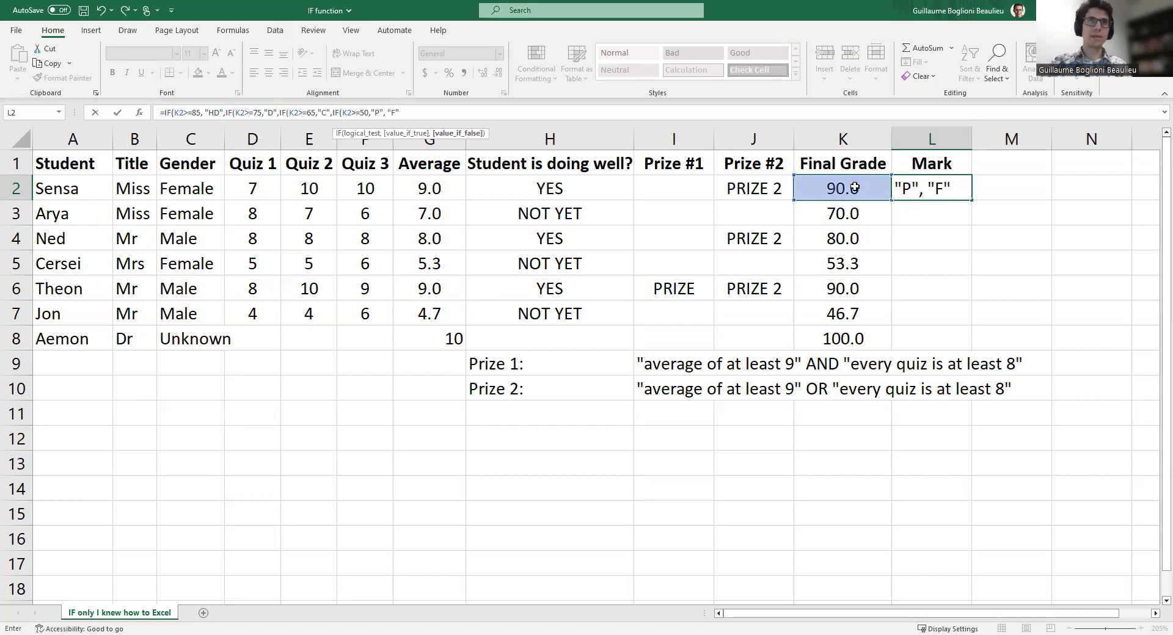
{"action": "type", "text": ")"}
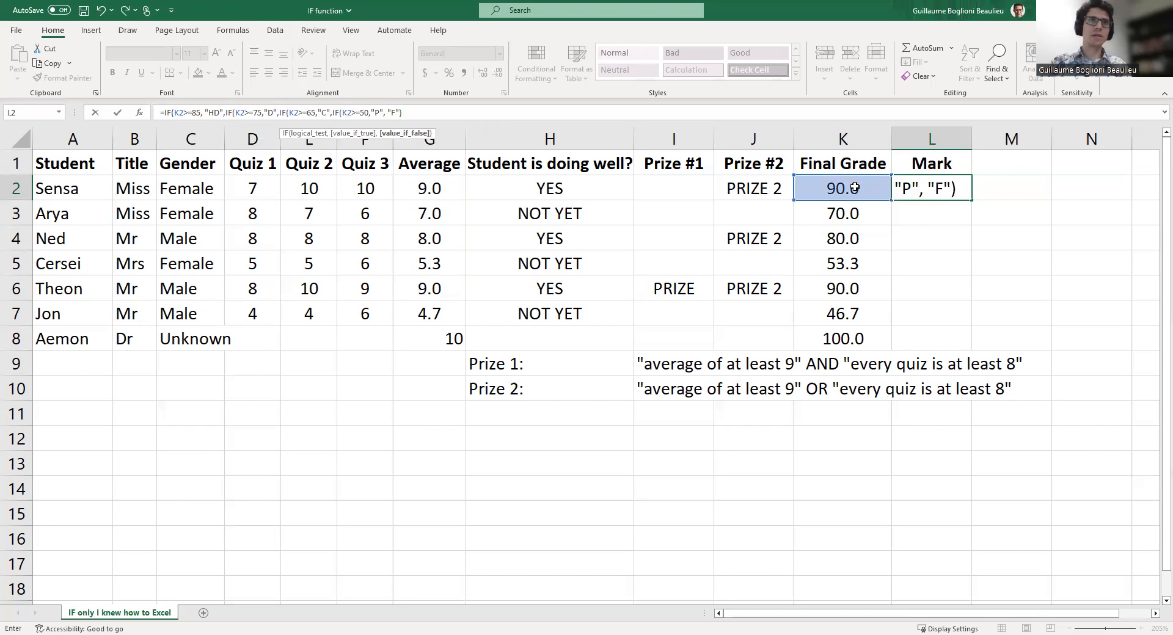
{"action": "type", "text": "))"}
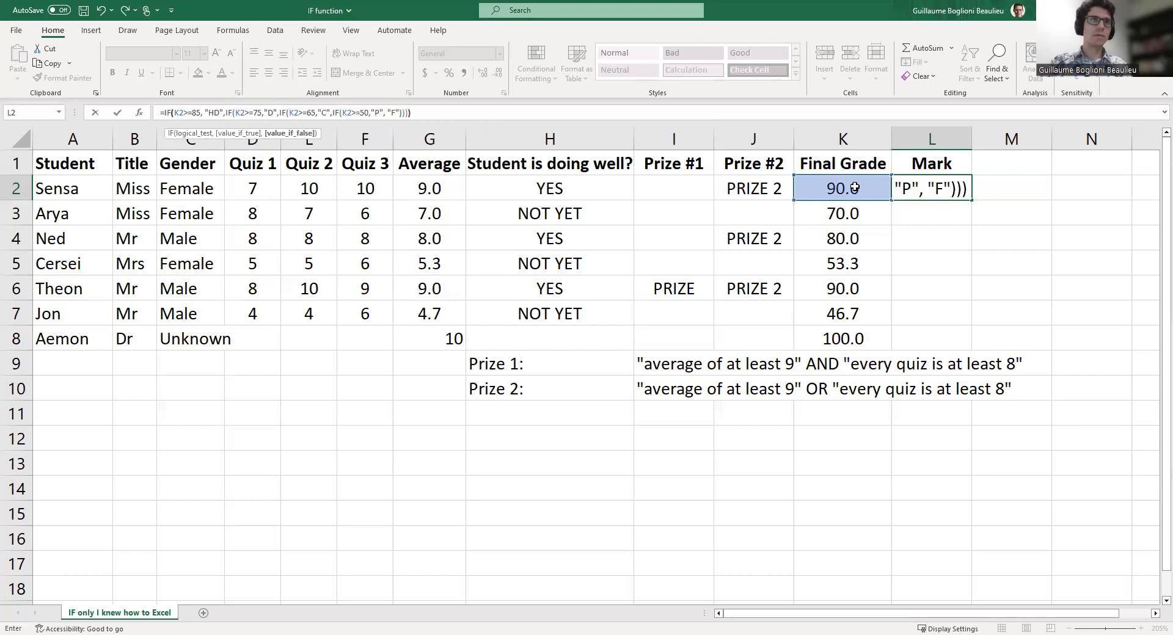
{"action": "type", "text": ")"}
{"action": "key", "text": "Return"}
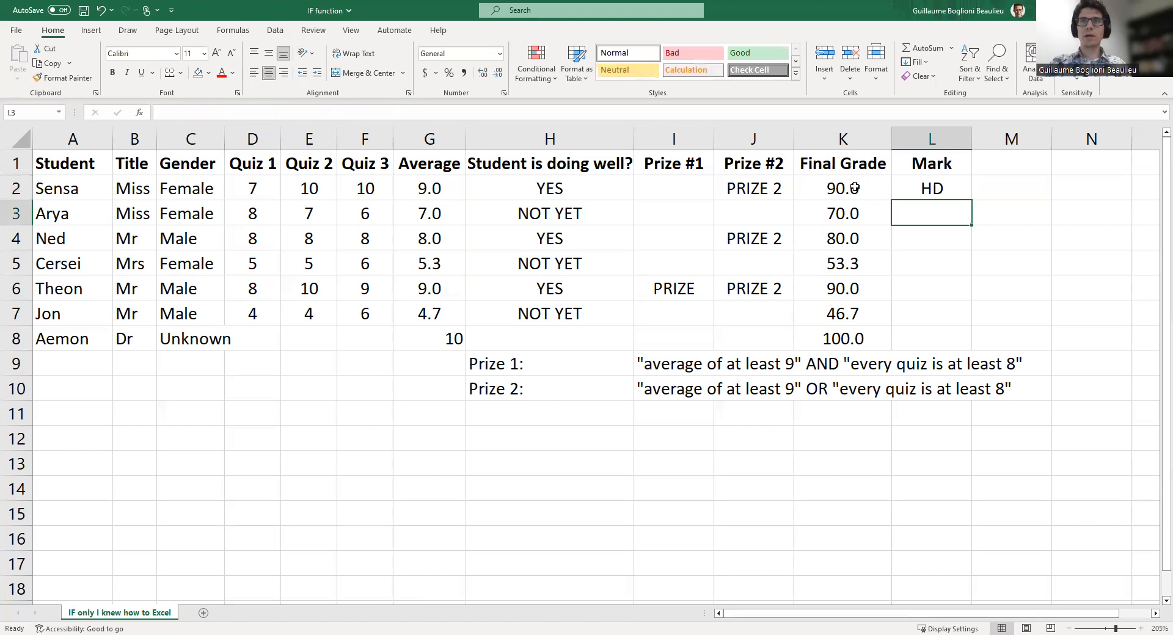
Fill the Mark formula from L2 down through L8 so every student's row has it.
{"action": "left_click", "coordinate": [943, 188]}
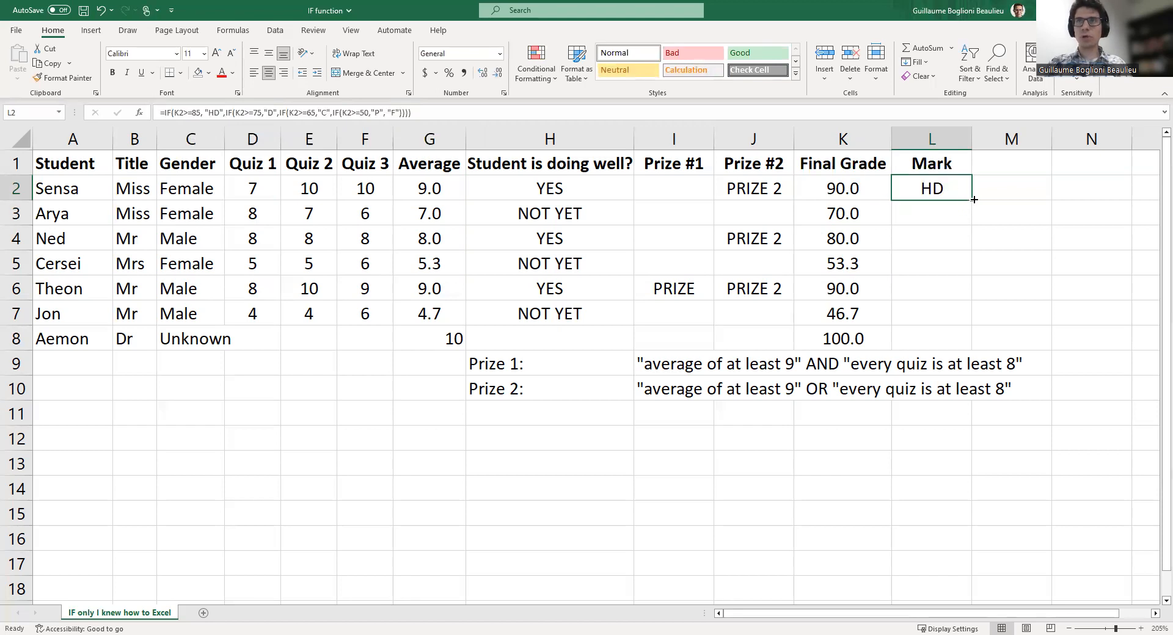
{"action": "left_click_drag", "start_coordinate": [974, 200], "coordinate": [972, 328]}
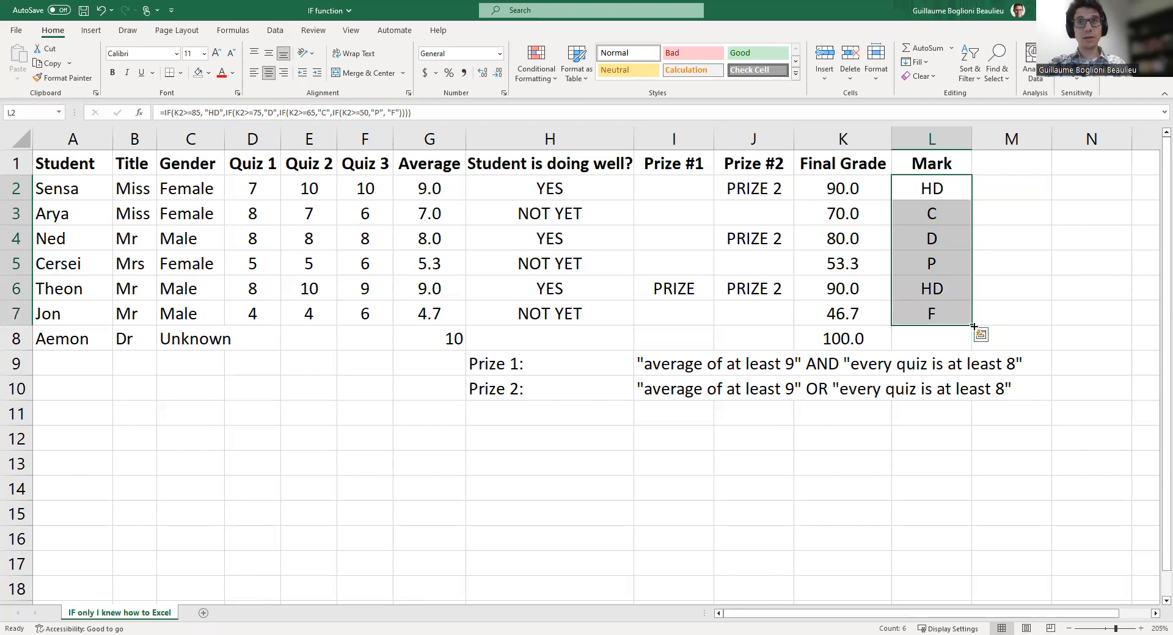
{"action": "left_click", "coordinate": [10, 313]}
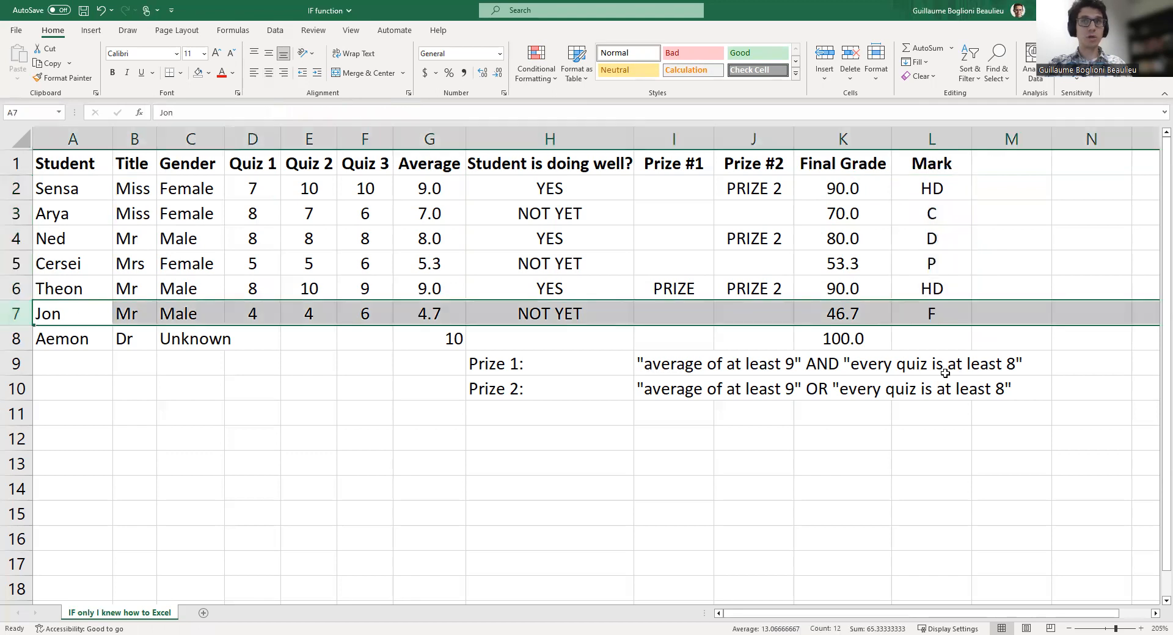
{"action": "left_click", "coordinate": [922, 310]}
{"action": "left_click_drag", "start_coordinate": [971, 326], "coordinate": [973, 346]}
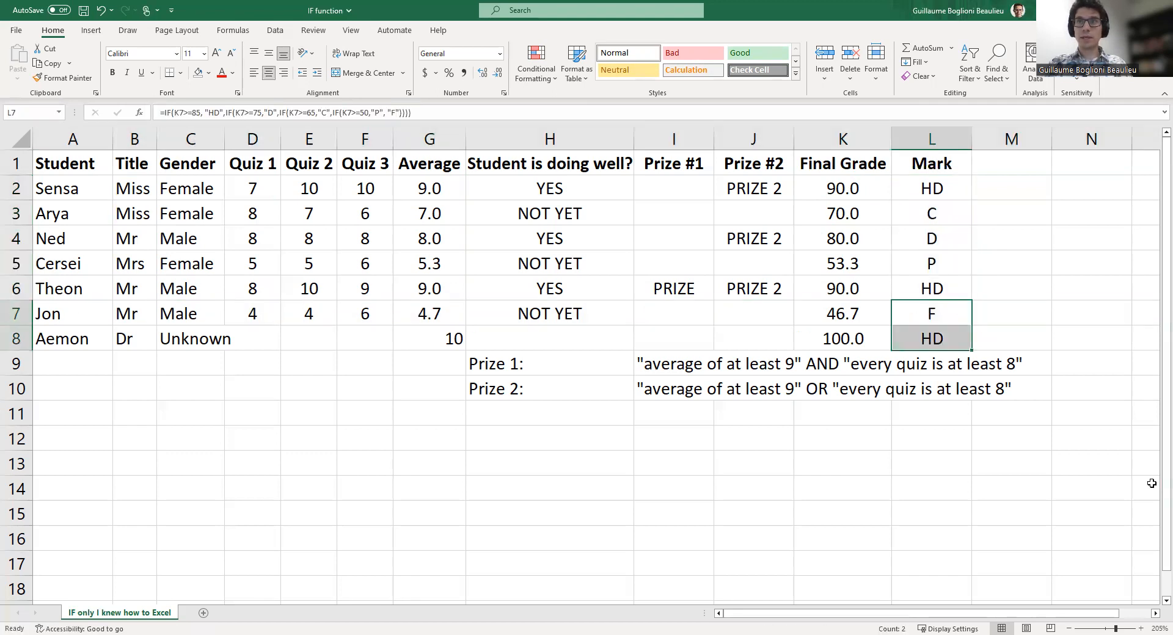
{"action": "left_click", "coordinate": [968, 509]}
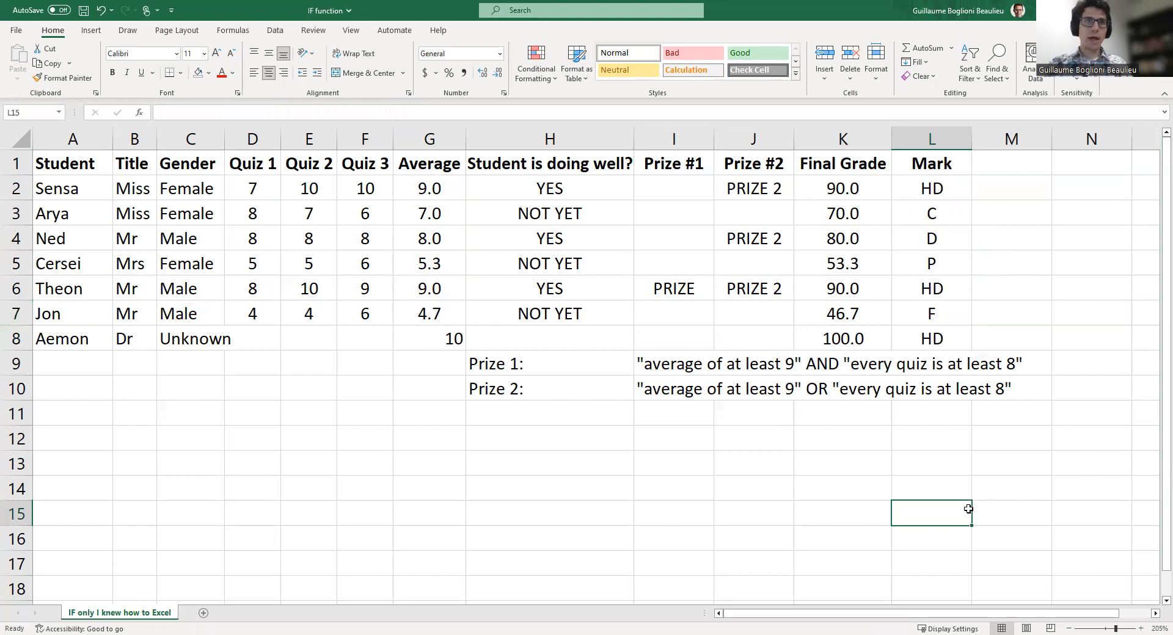